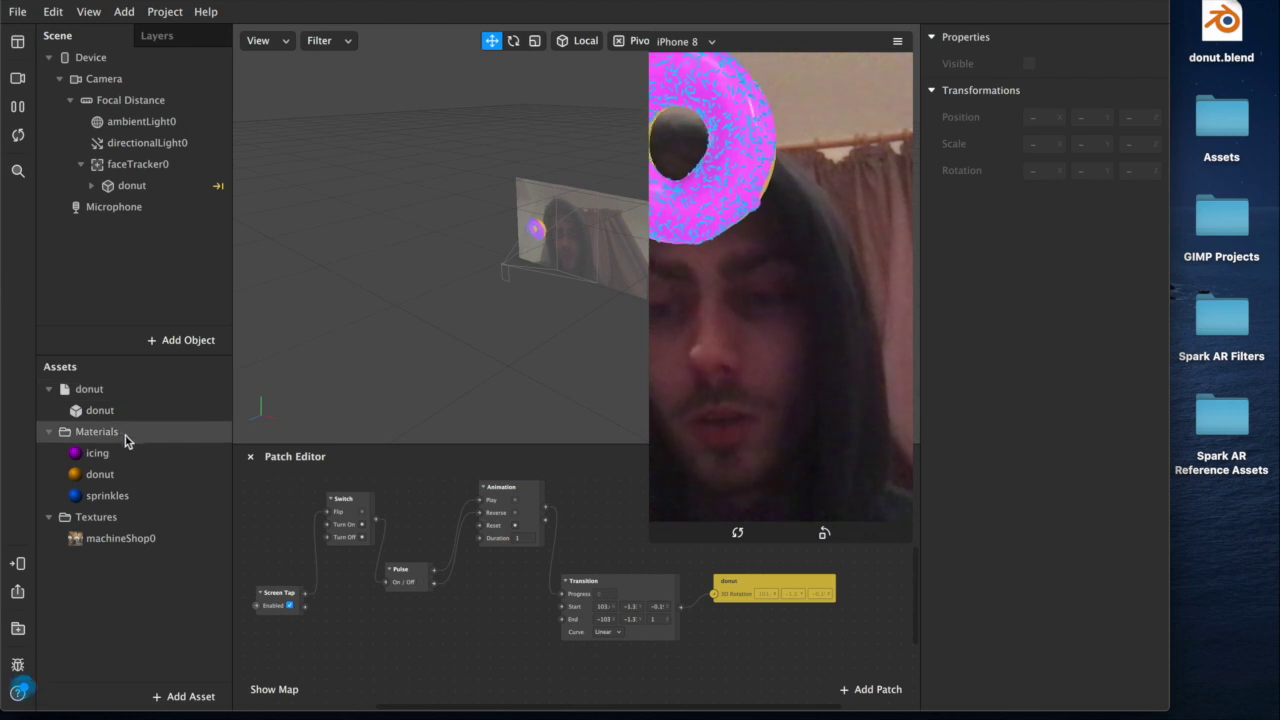
Step: Select the donut and tap the preview four times, flipping it between icing side and yellow underside
click(88, 187)
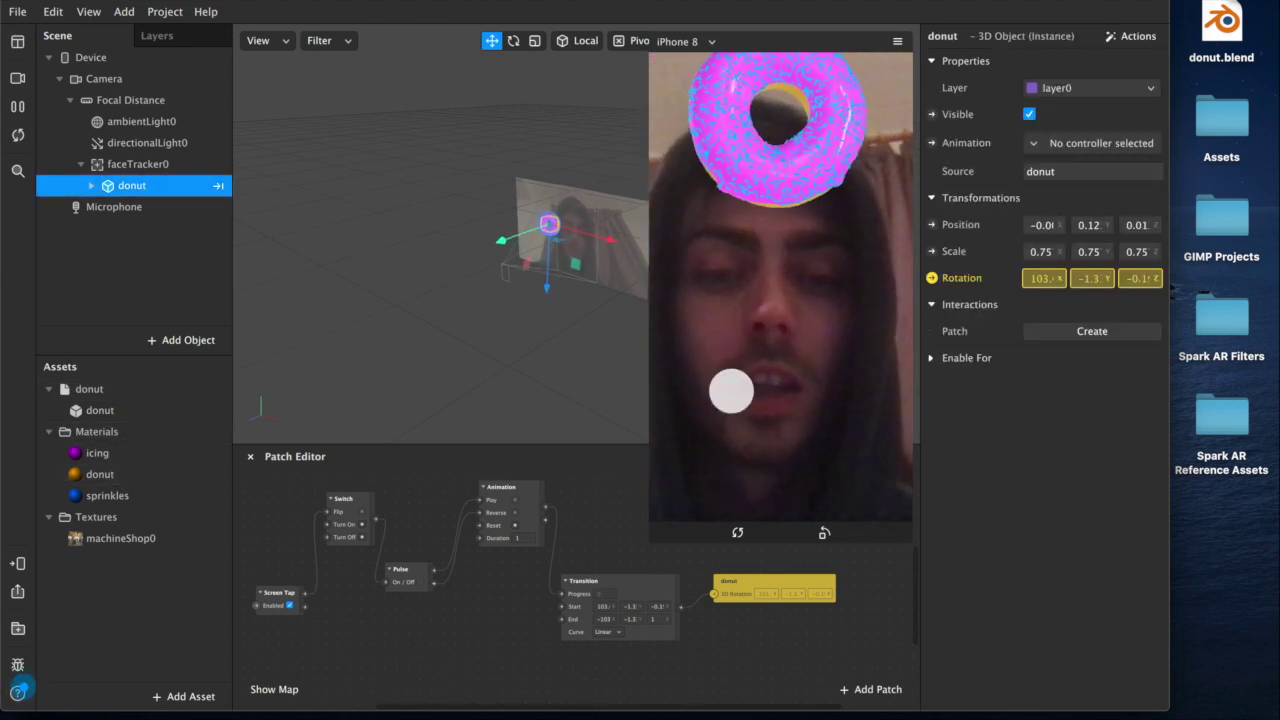
click(782, 288)
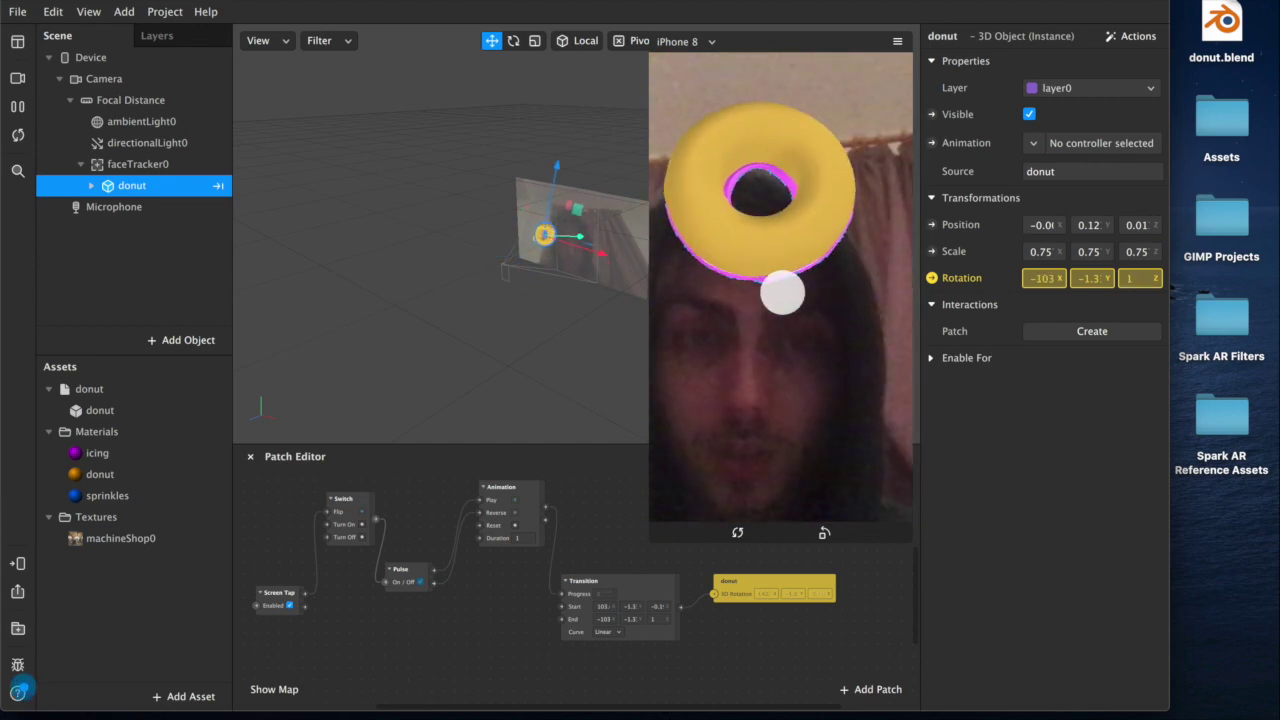
click(782, 292)
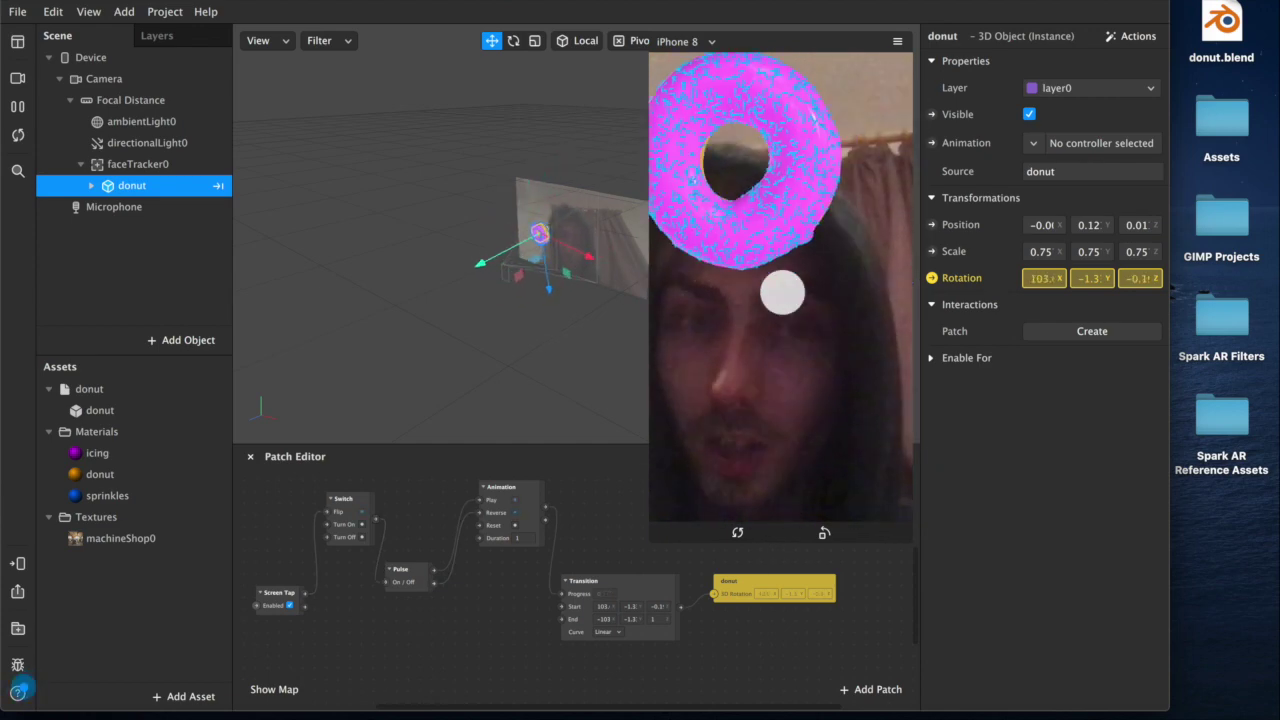
click(782, 292)
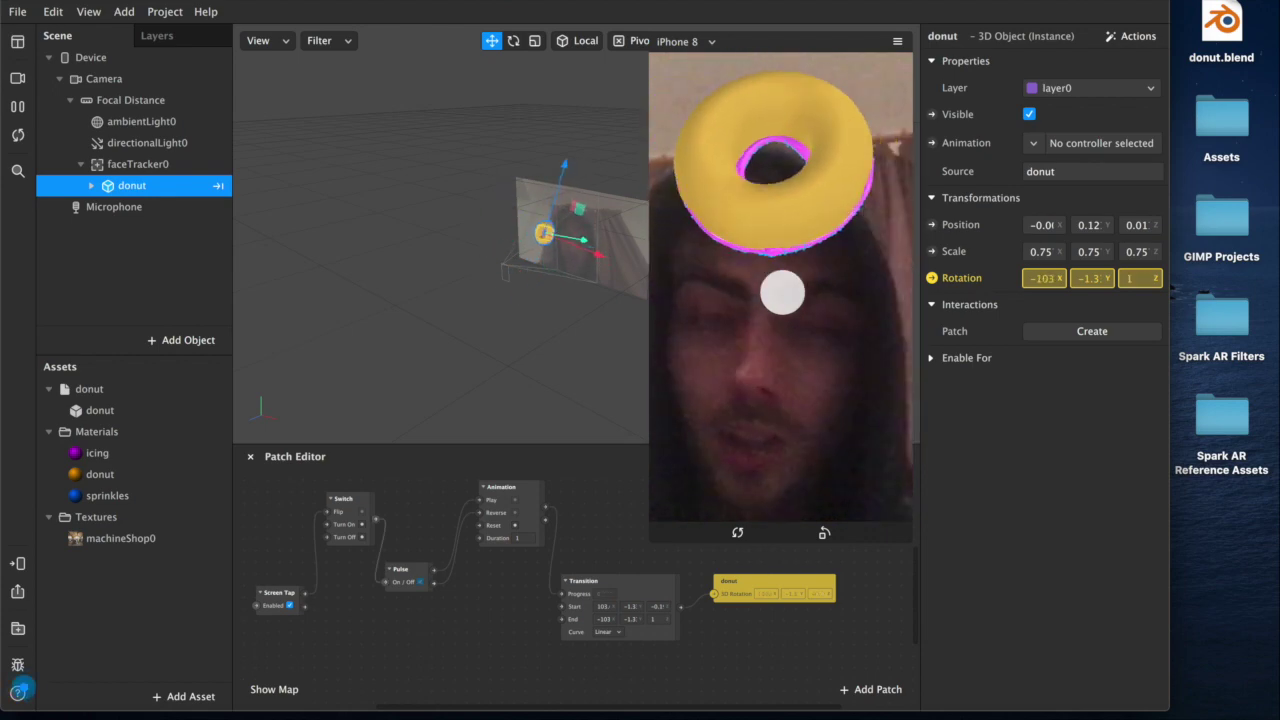
click(782, 292)
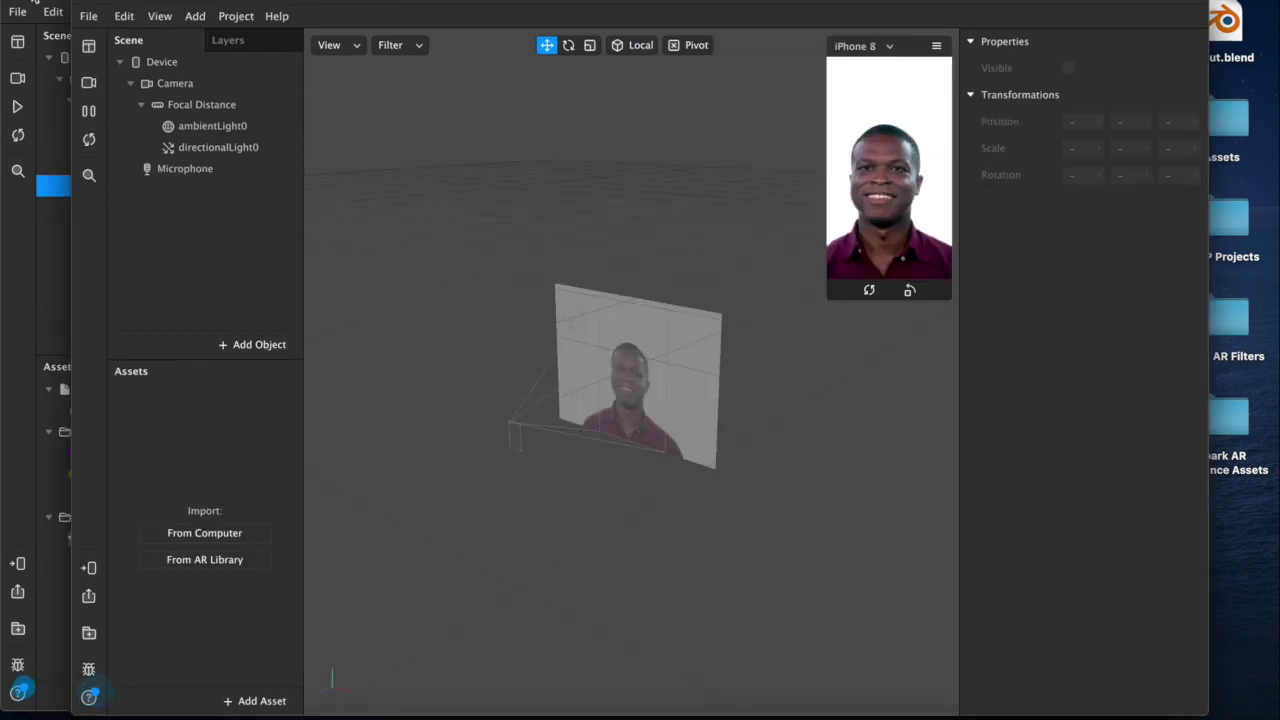
Step: Switch the preview to the FaceTime HD Camera (Built-in) feed and enlarge the simulator
click(28, 77)
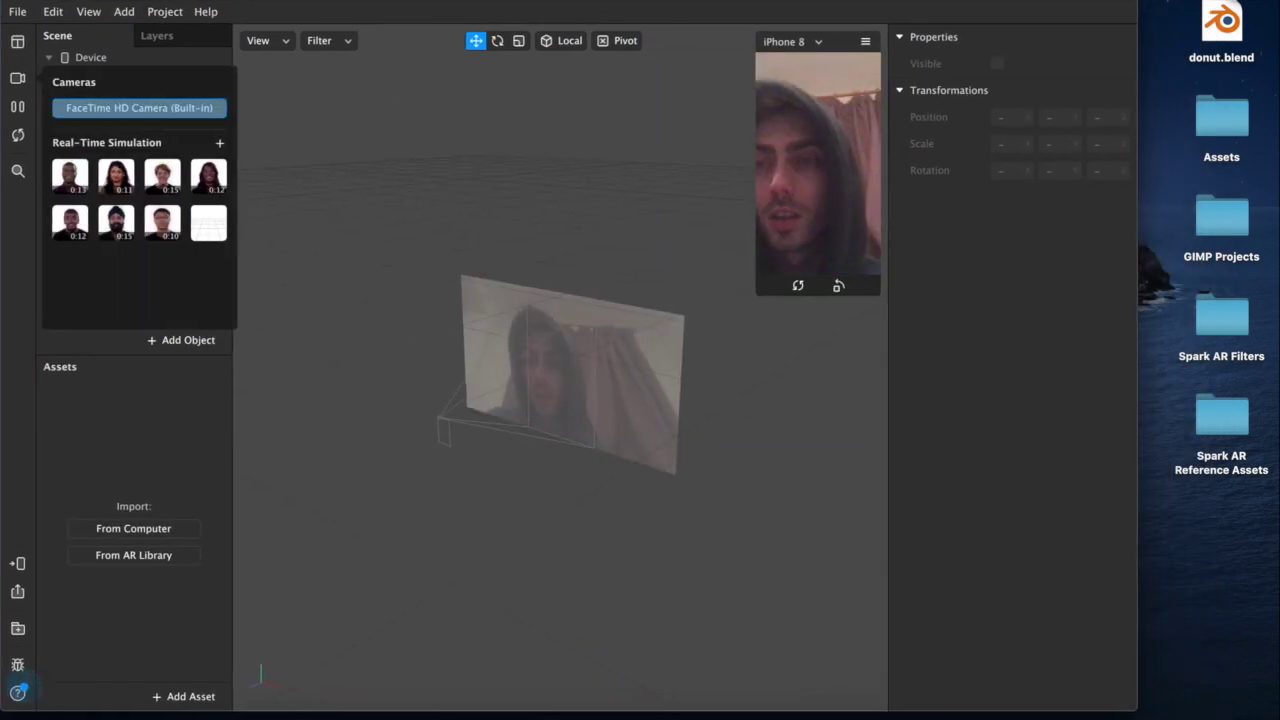
drag(755, 293, 629, 449)
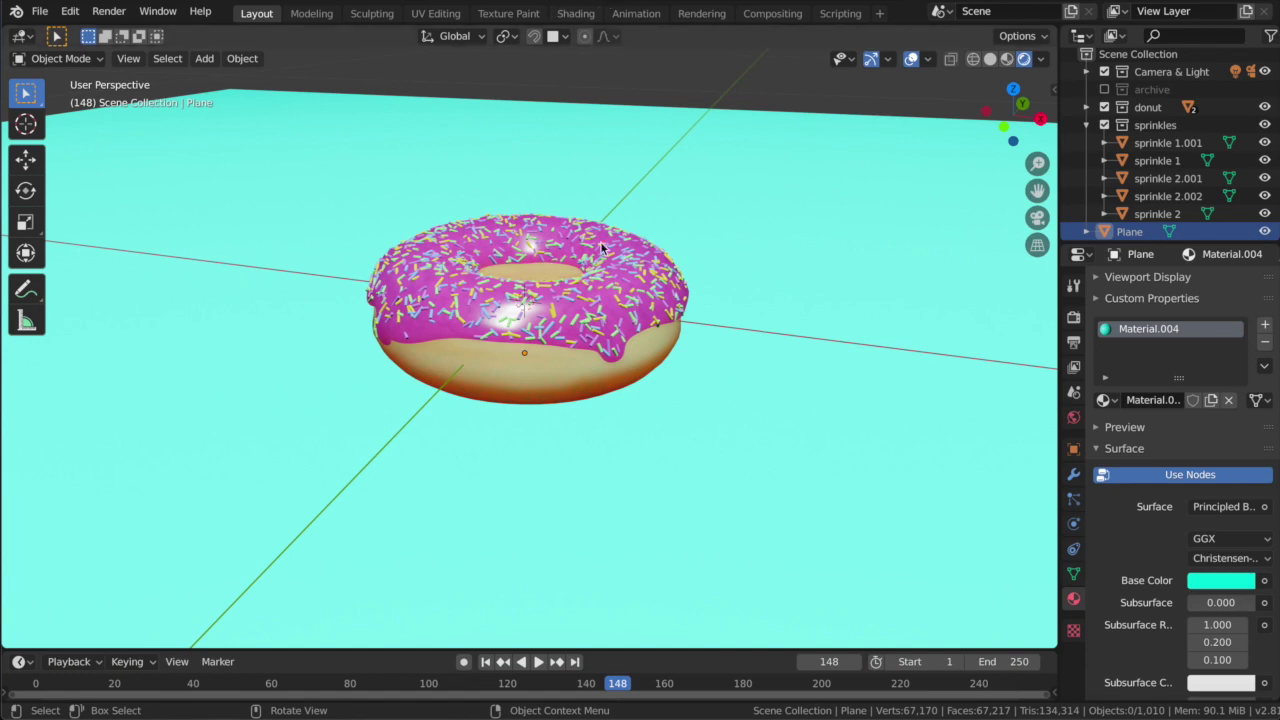
scroll(522, 447, left, 5)
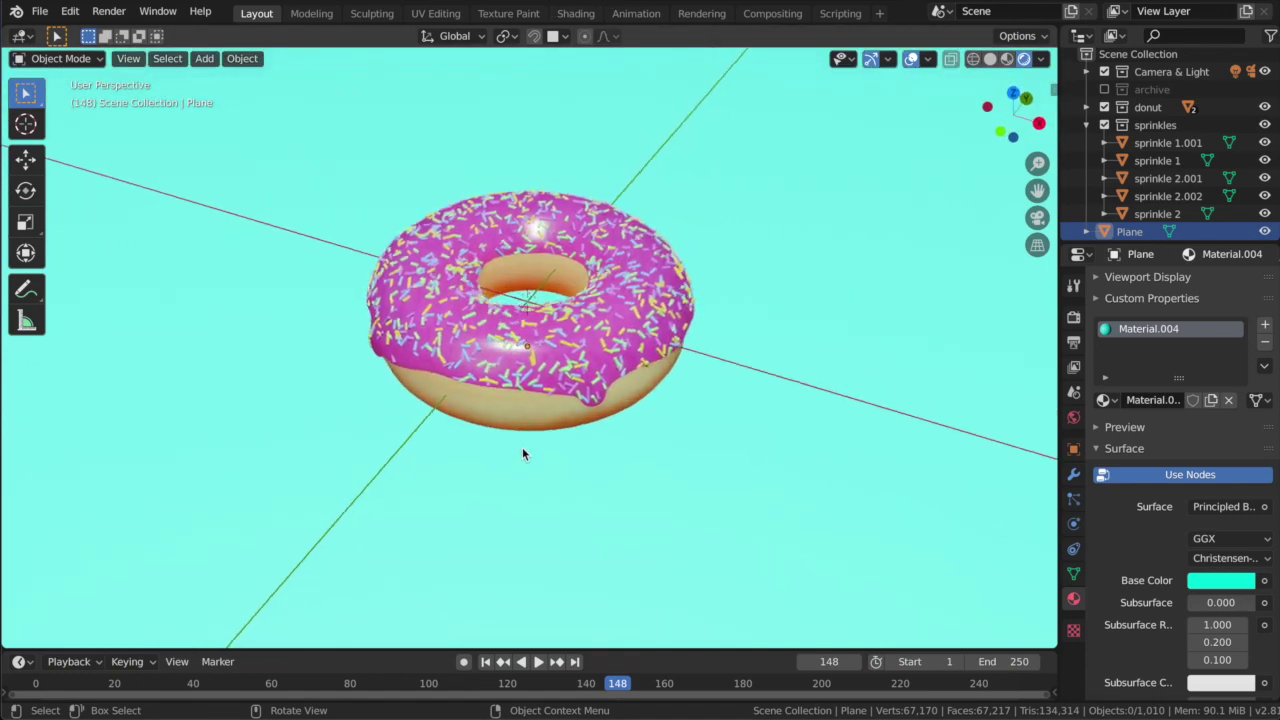
scroll(522, 454, left, 5)
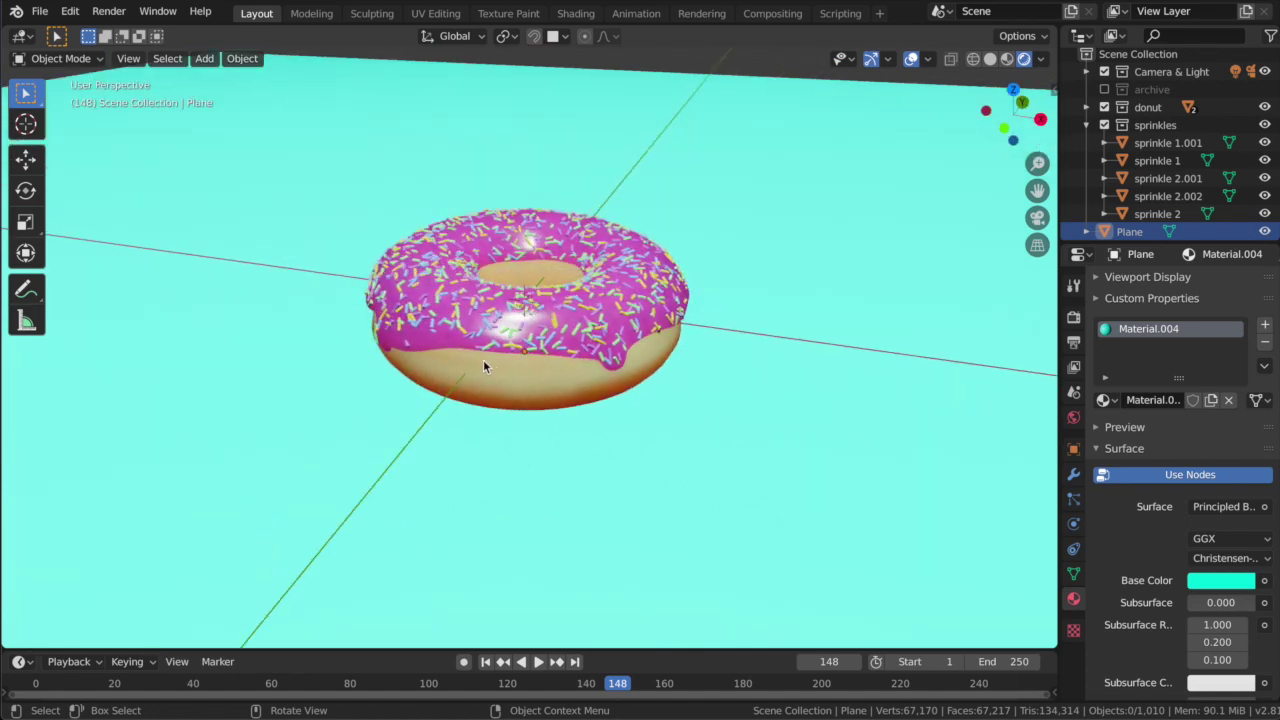
click(570, 340)
click(500, 312)
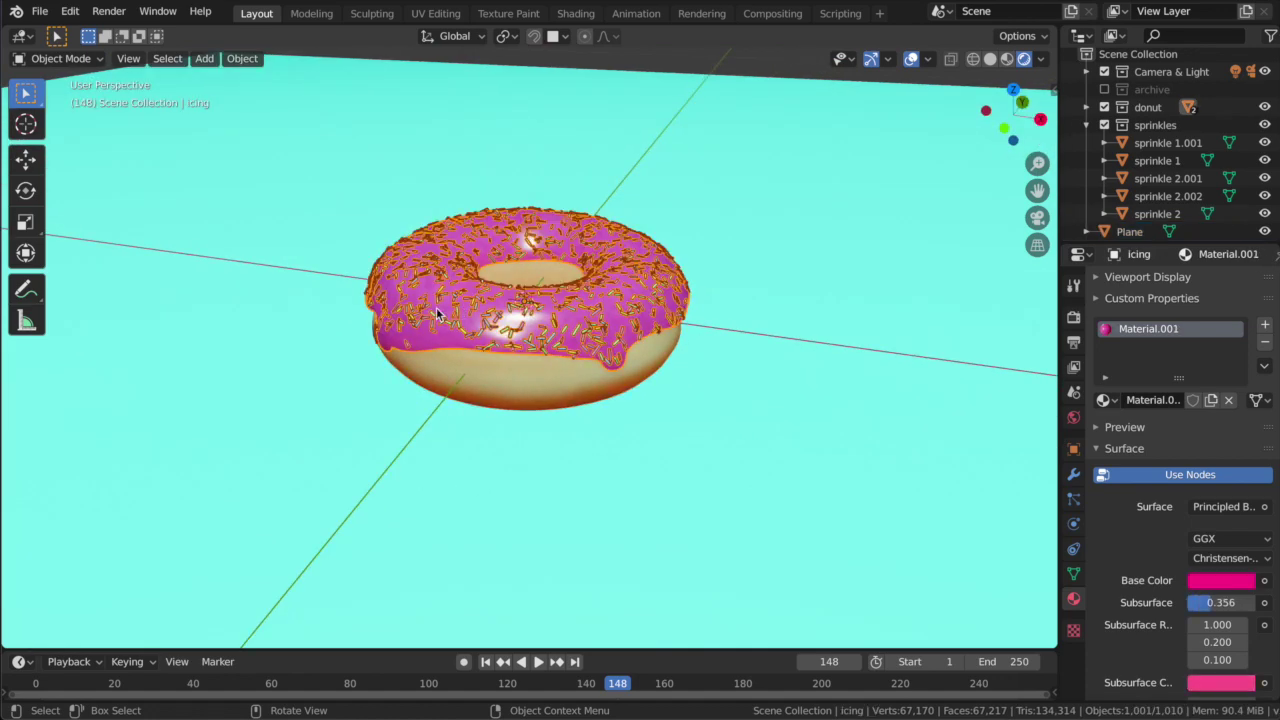
click(1158, 125)
click(537, 316)
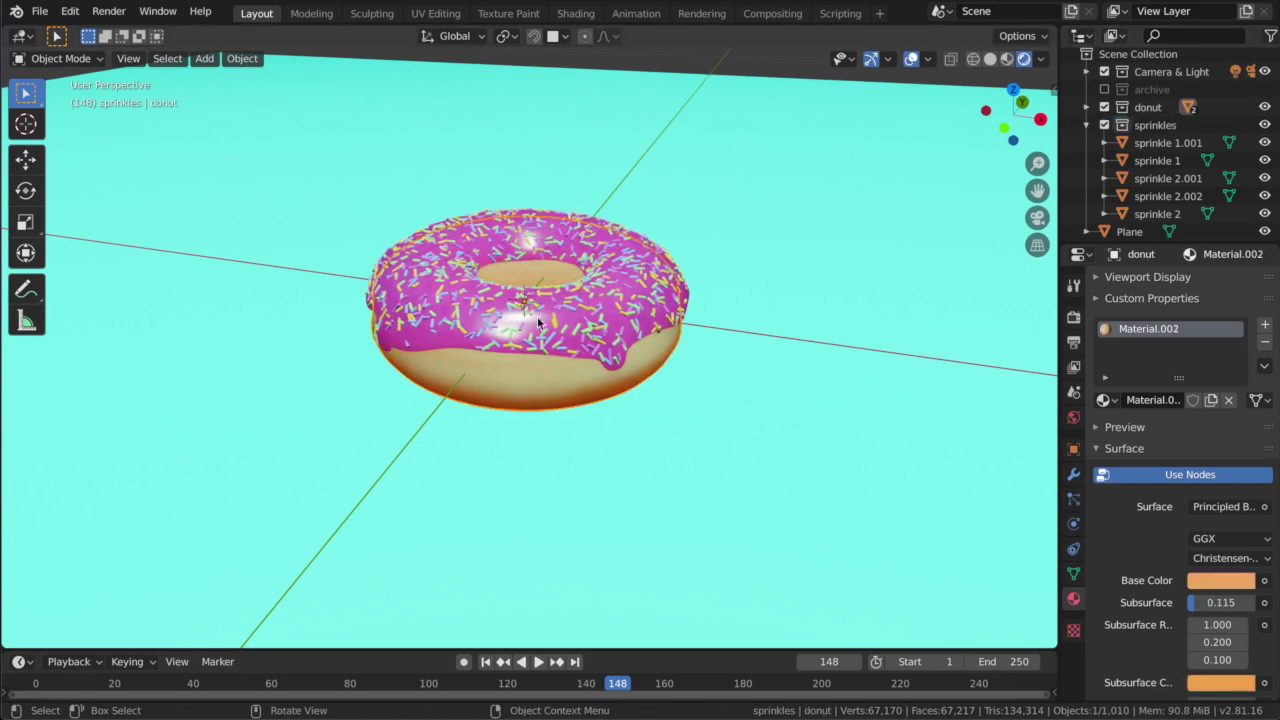
key(KP_8)
key(KP_8)
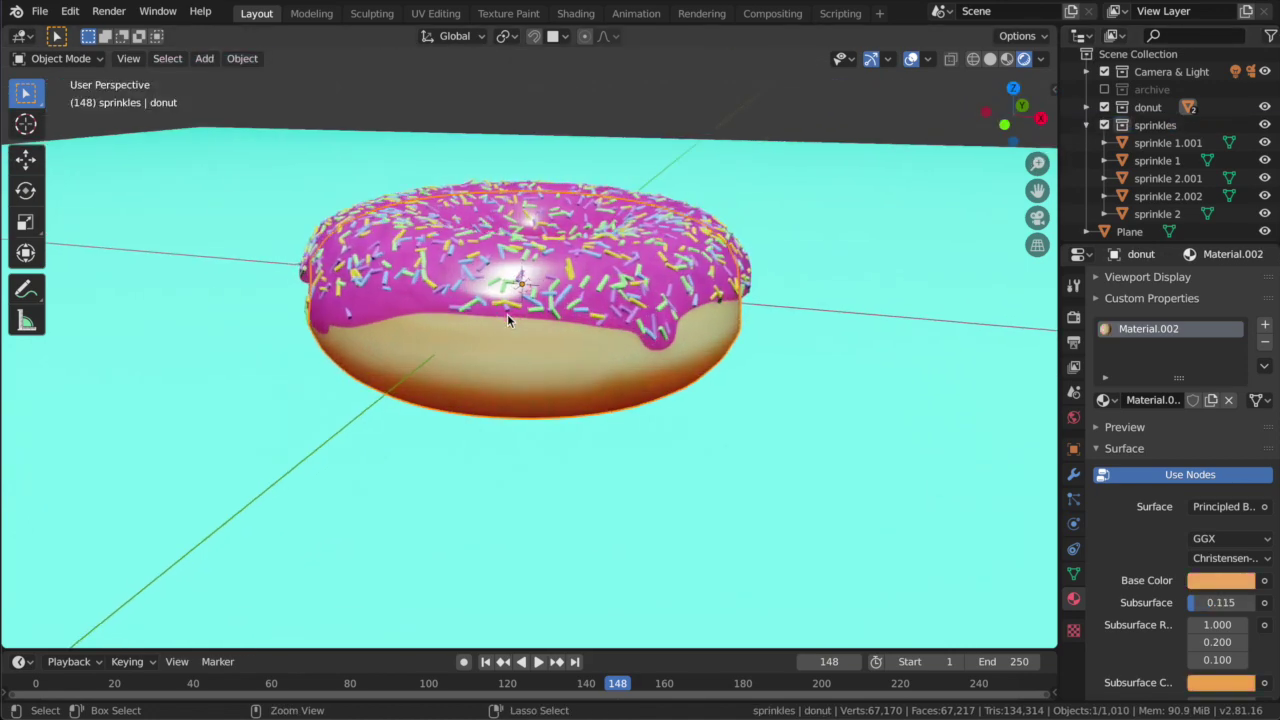
scroll(603, 265, up, 3)
key(KP_2)
key(KP_2)
key(KP_2)
key(KP_2)
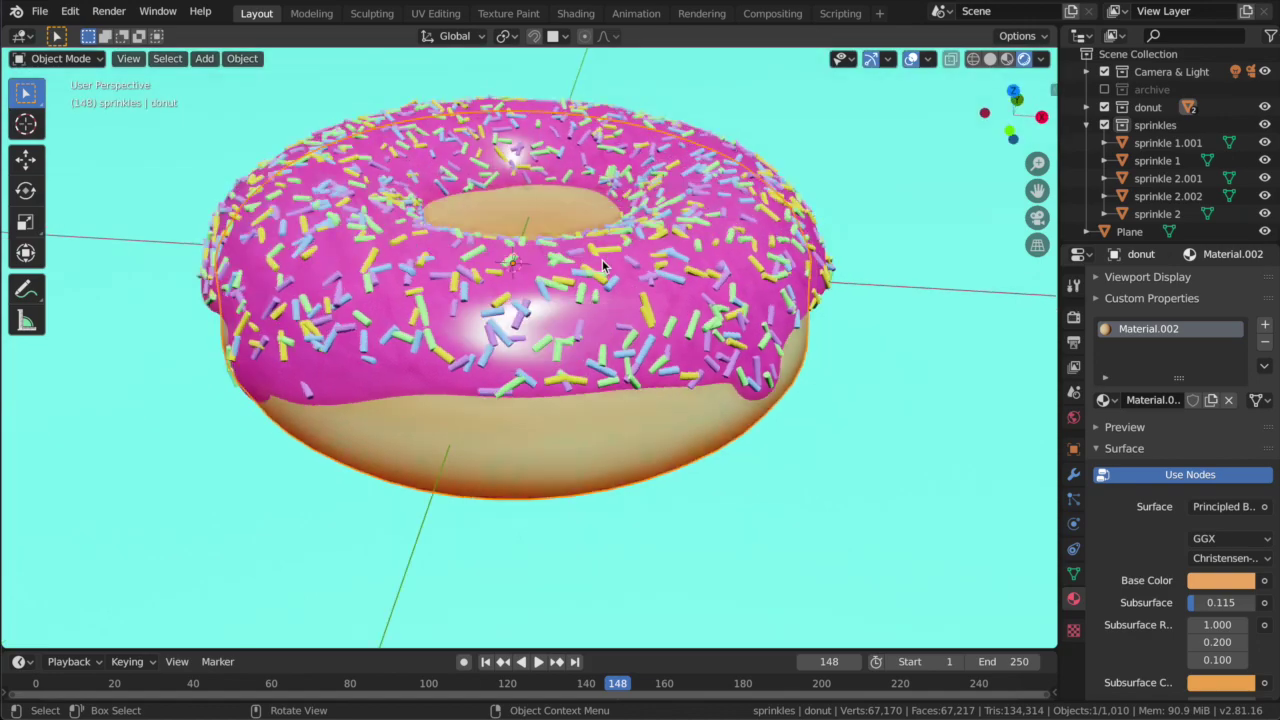
key(KP_8)
key(KP_8)
key(KP_8)
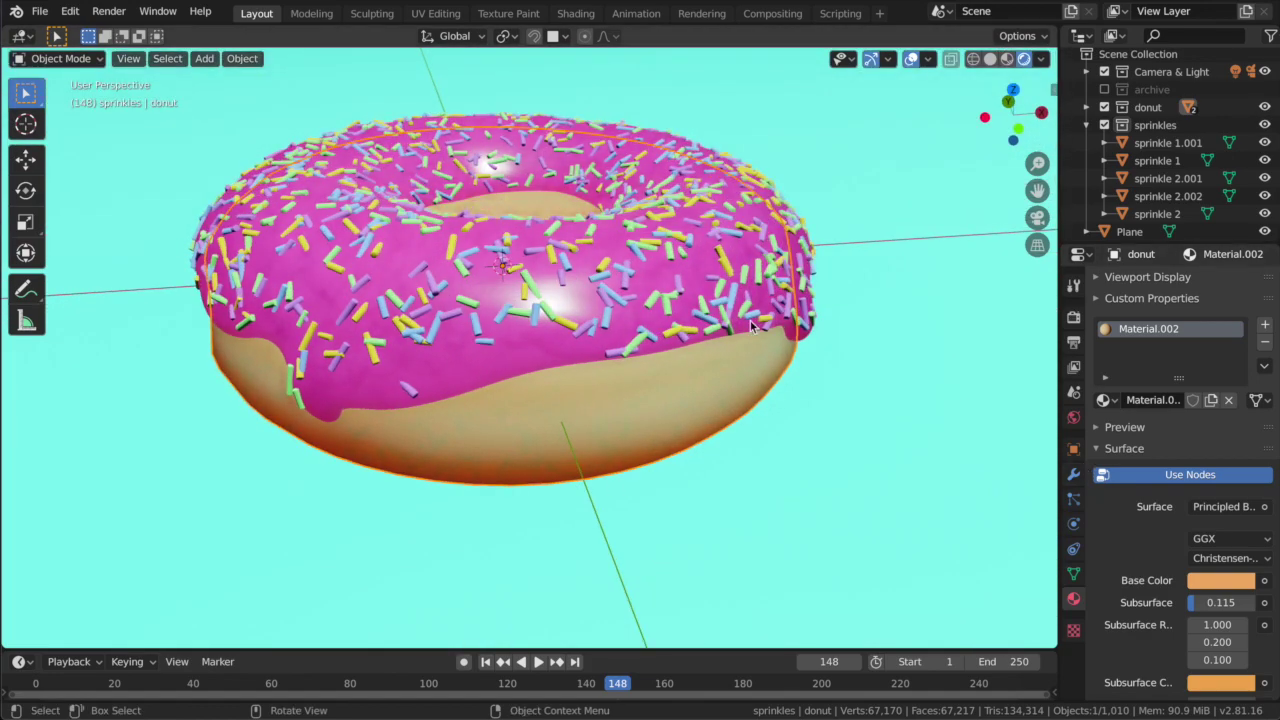
click(790, 300)
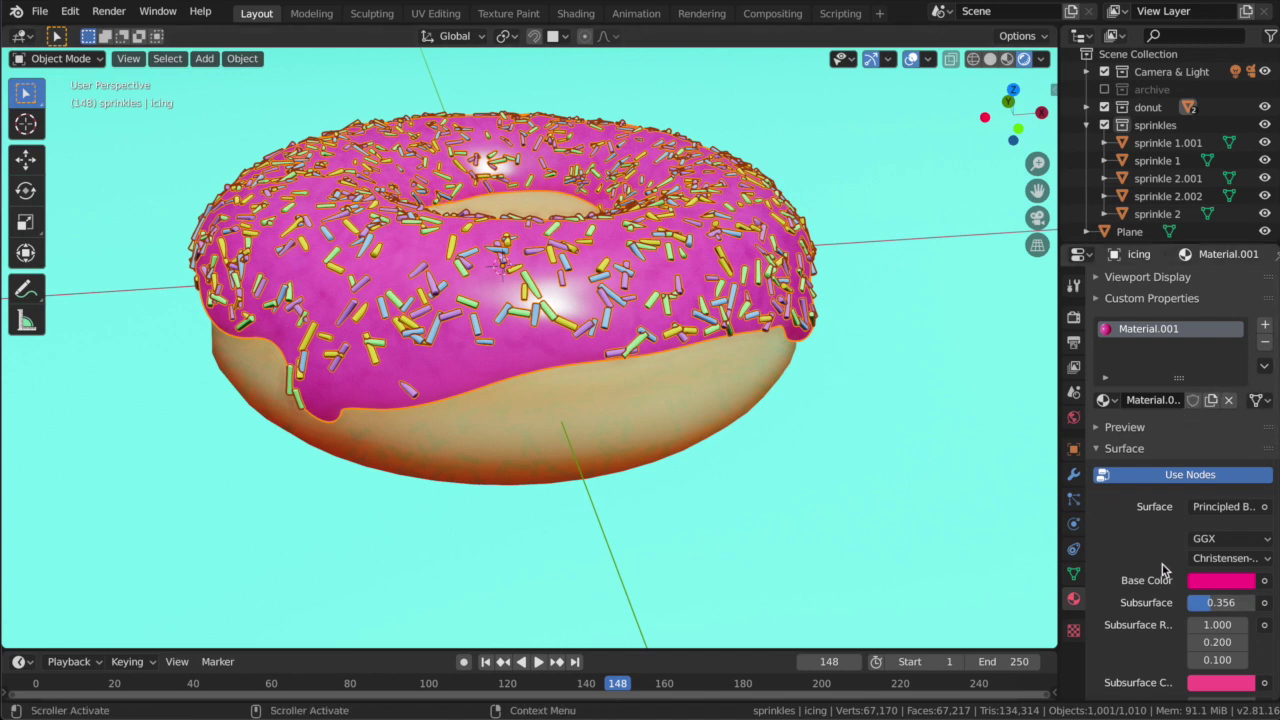
scroll(1208, 600, down, 2)
scroll(1200, 590, up, 2)
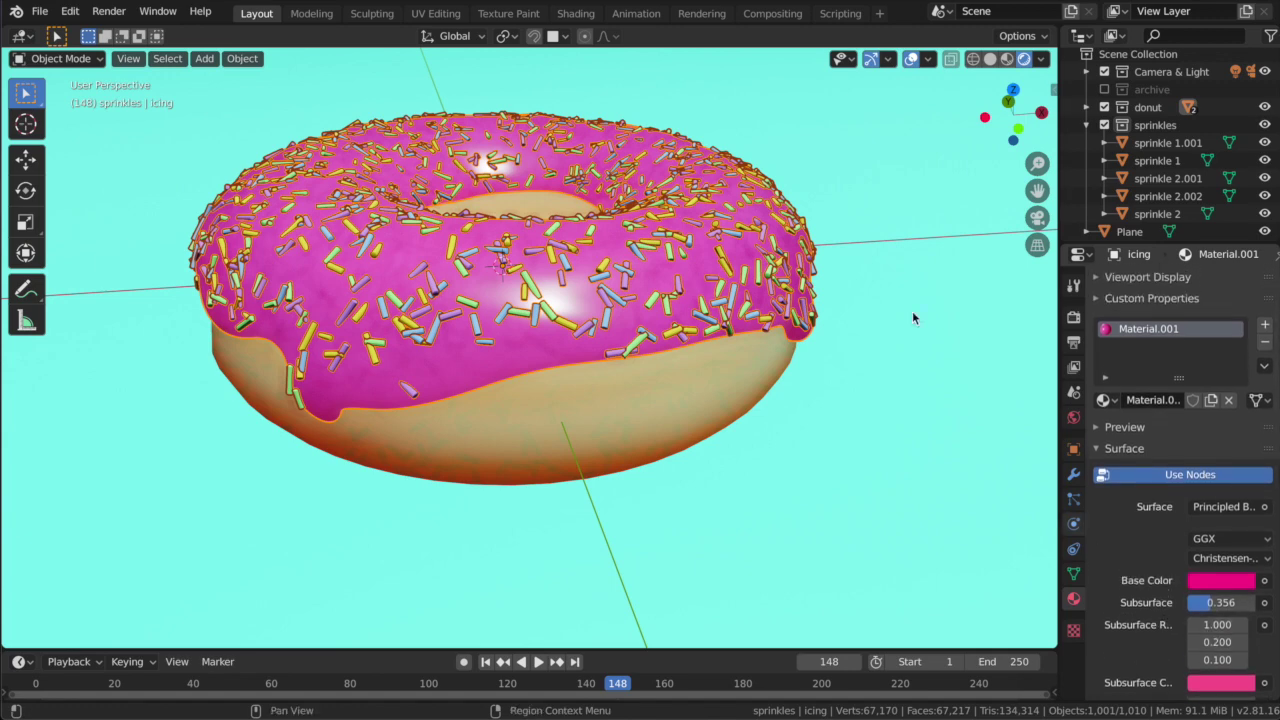
click(1166, 178)
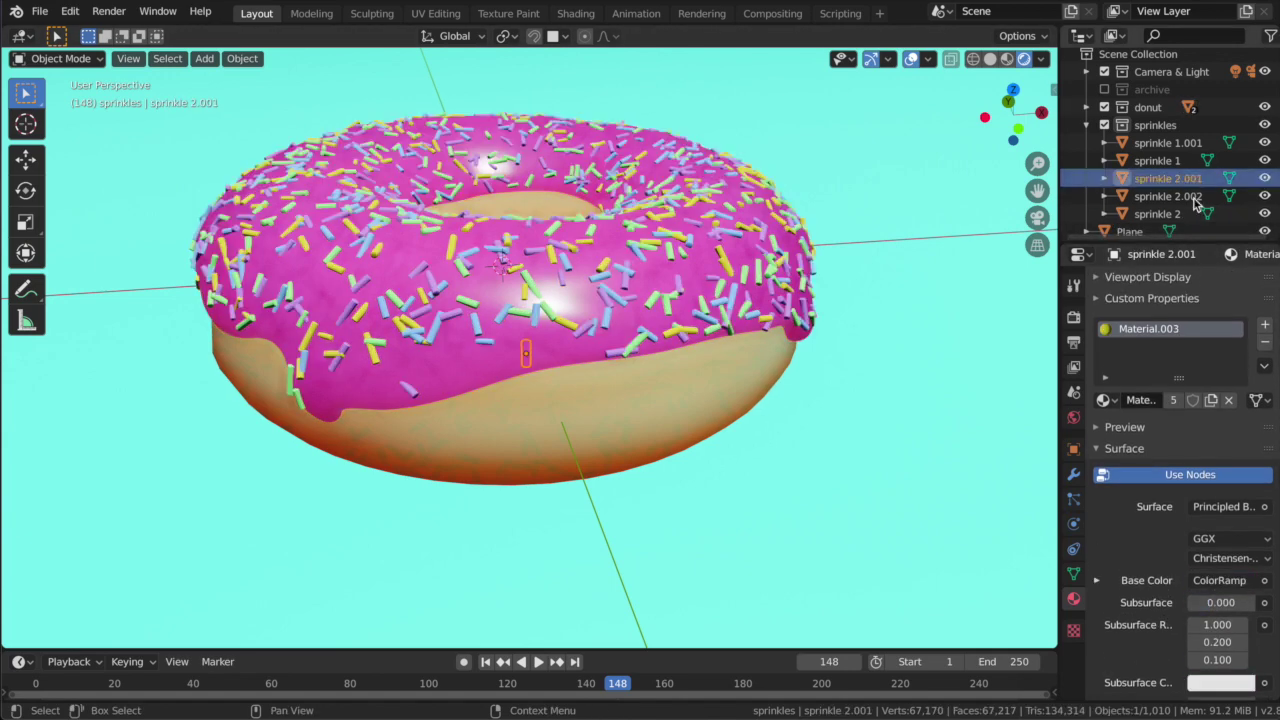
click(1218, 582)
click(575, 13)
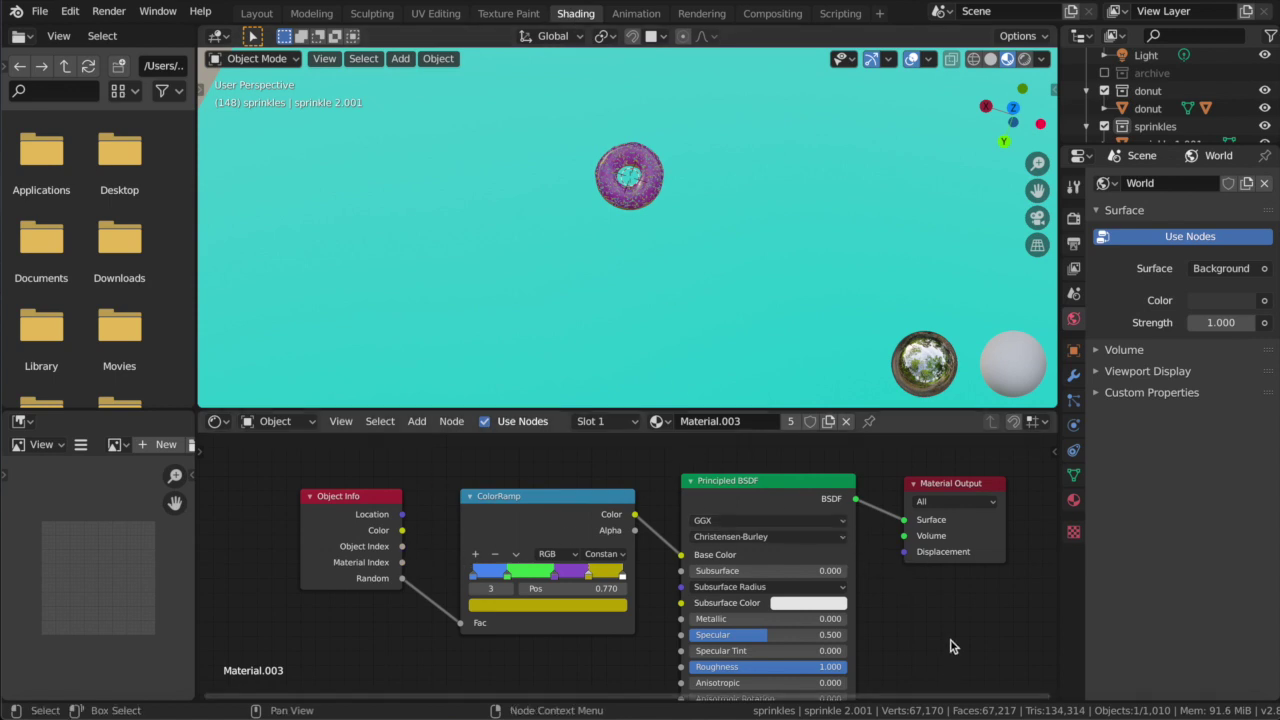
middle_drag(445, 596, 451, 578)
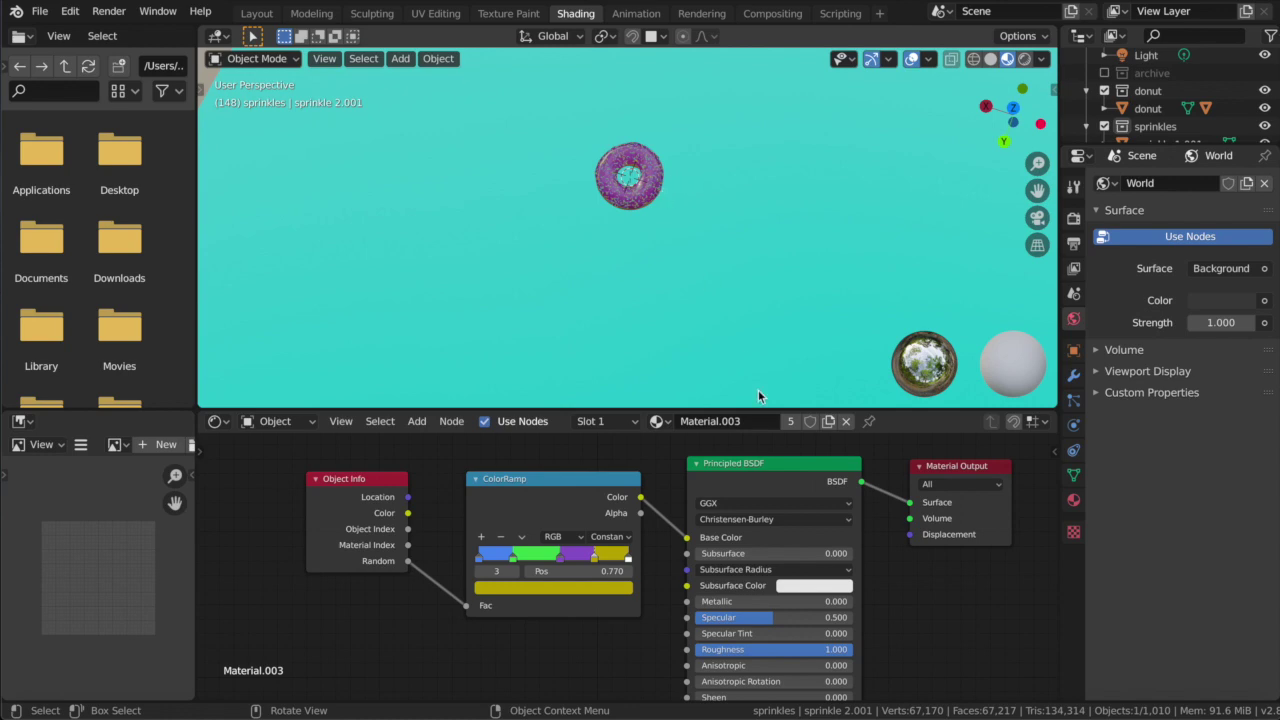
click(256, 13)
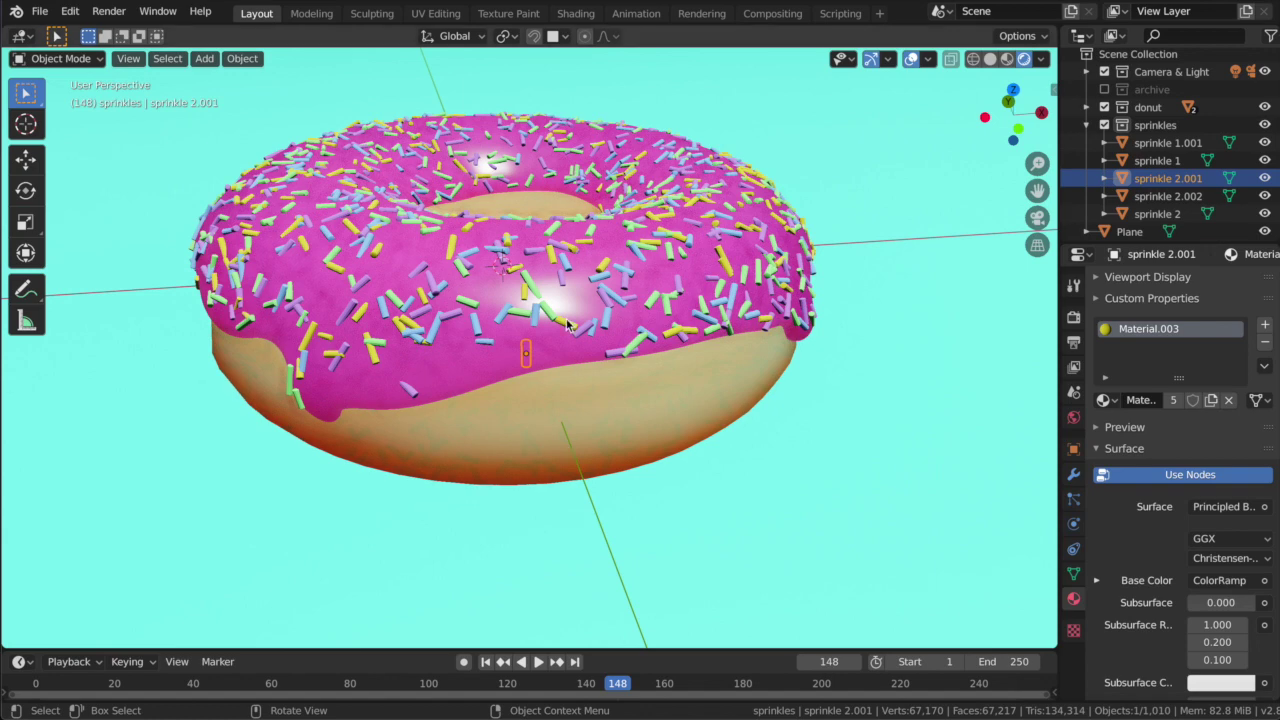
key(ctrl+Right)
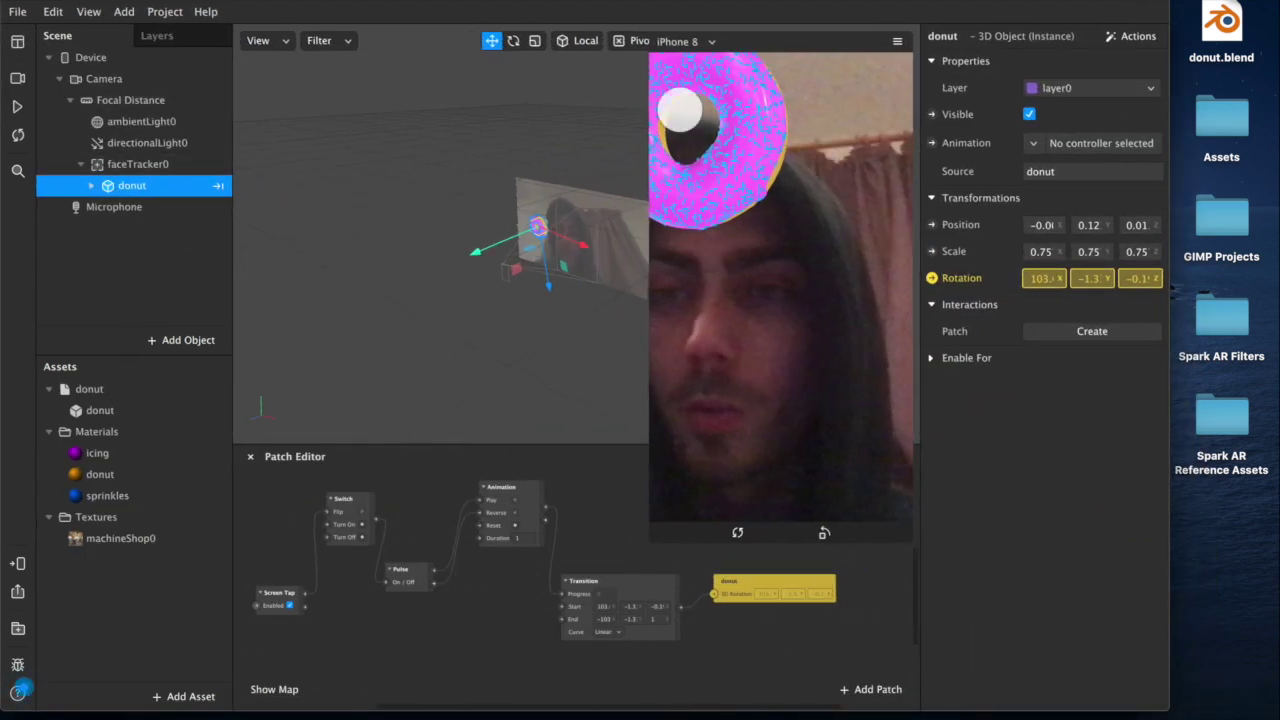
click(91, 186)
scroll(168, 300, down, 1)
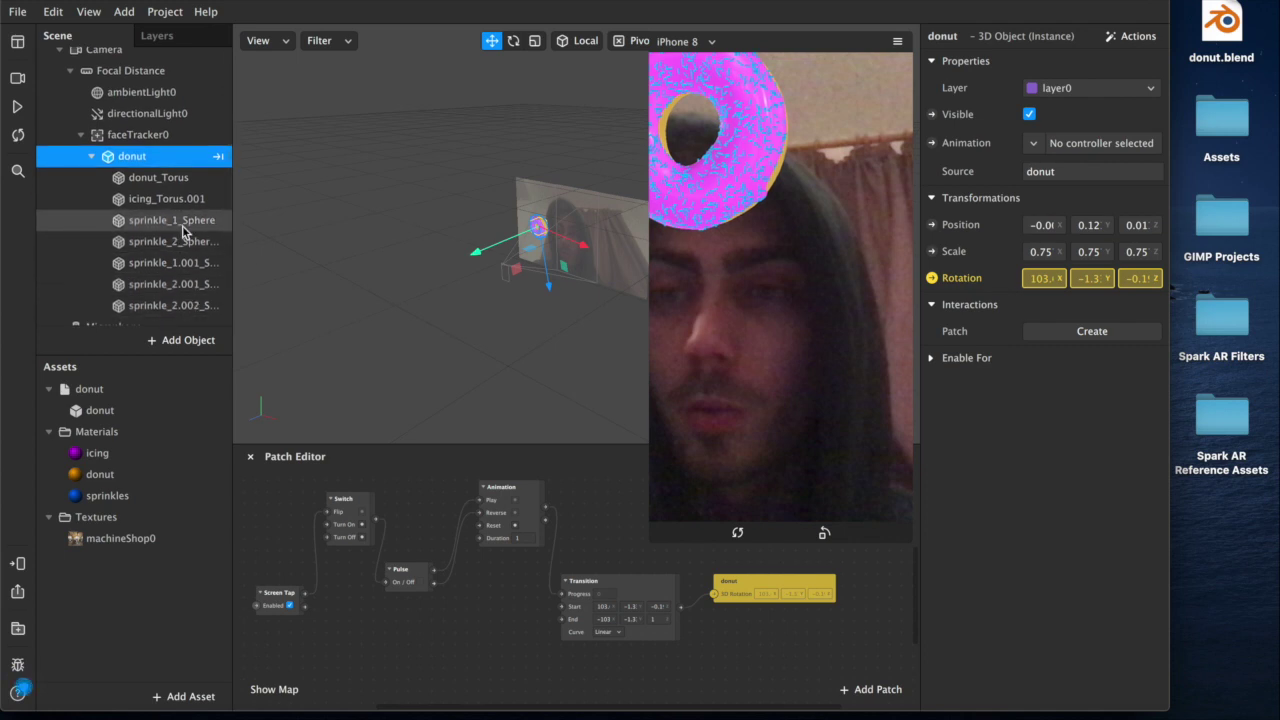
scroll(206, 300, down, 1)
click(193, 256)
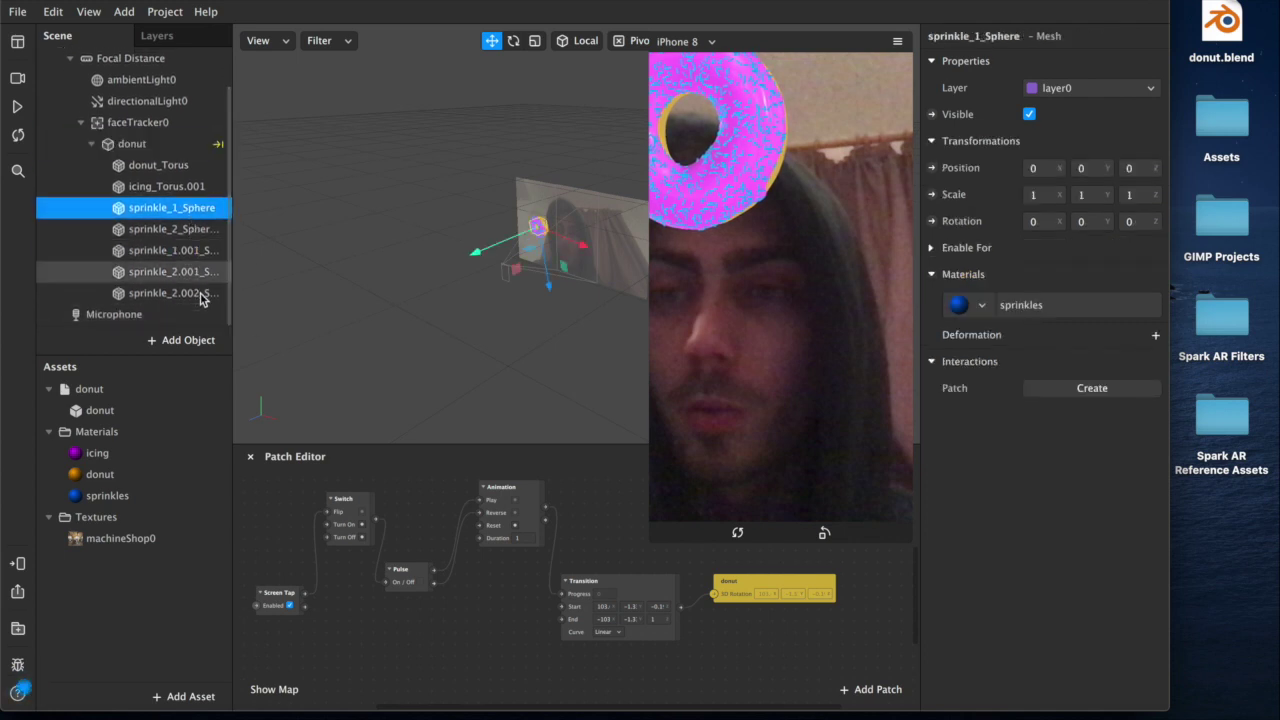
click(190, 293)
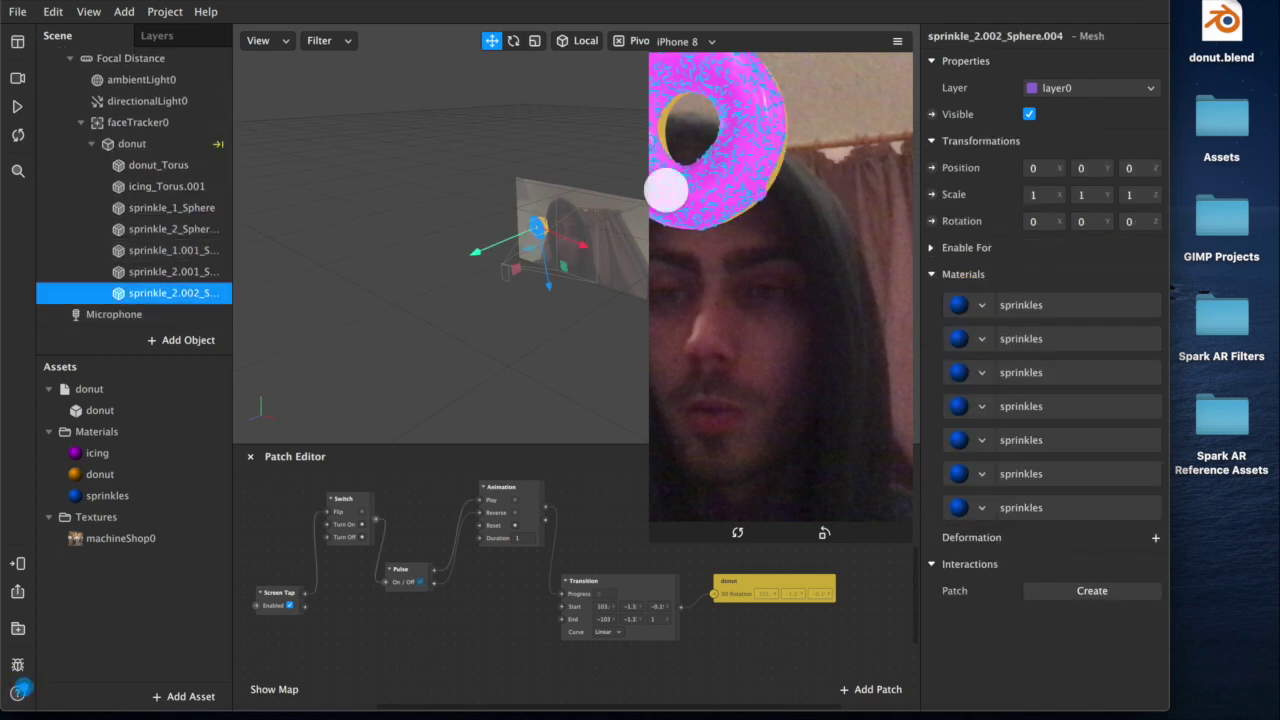
click(91, 144)
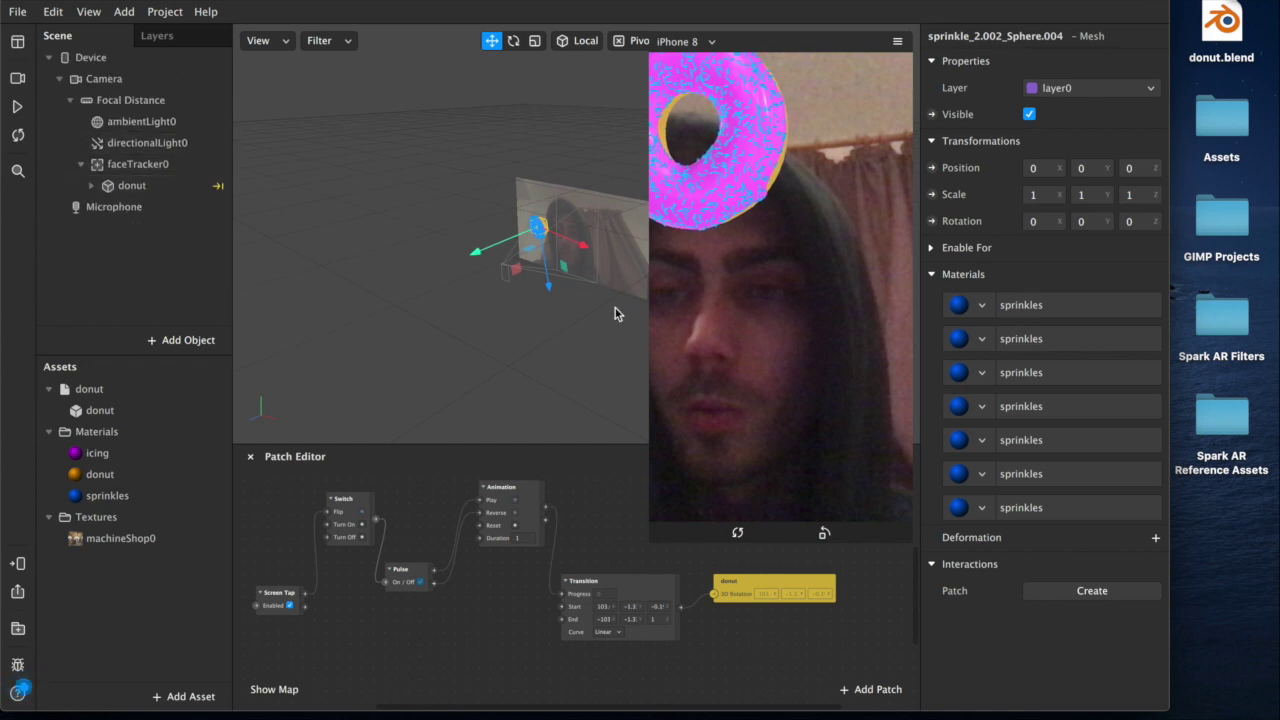
key(ctrl+Left)
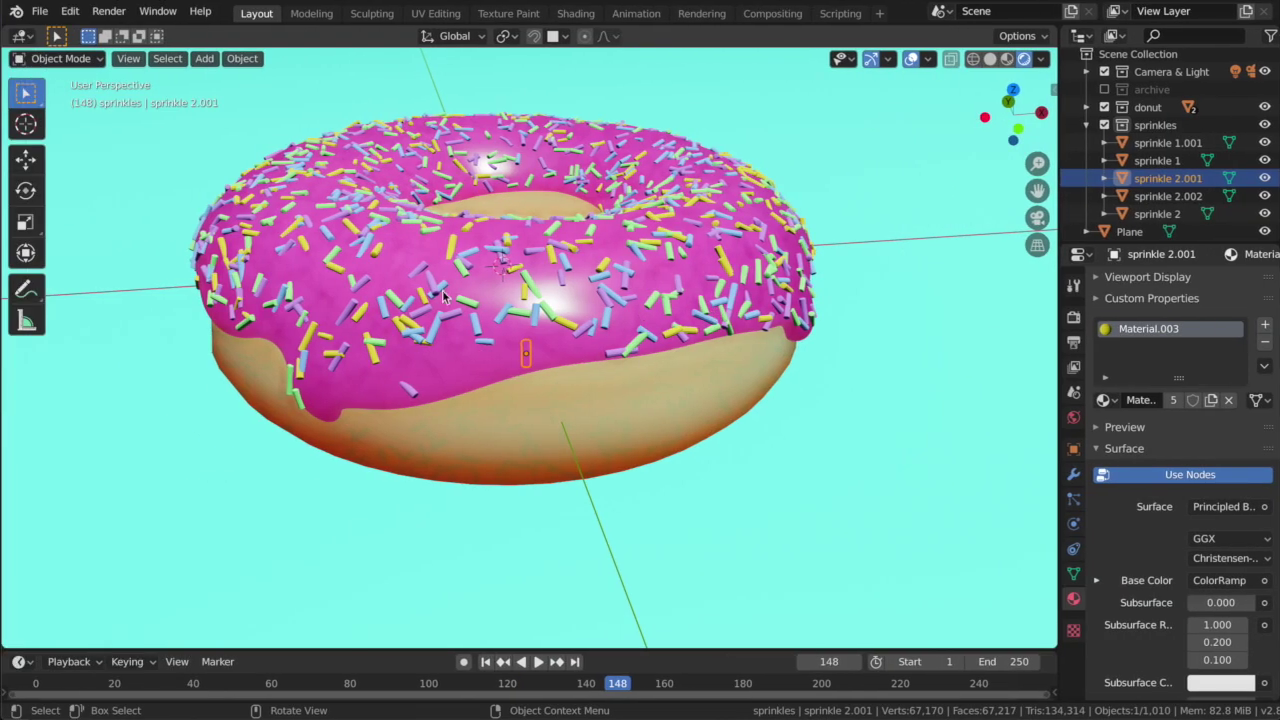
Step: Orbit around the sprinkled donut and expand it in the Outliner to show its child meshes
mouse_move(445, 300)
middle_down()
mouse_move(448, 370)
mouse_move(442, 280)
mouse_move(440, 303)
middle_up()
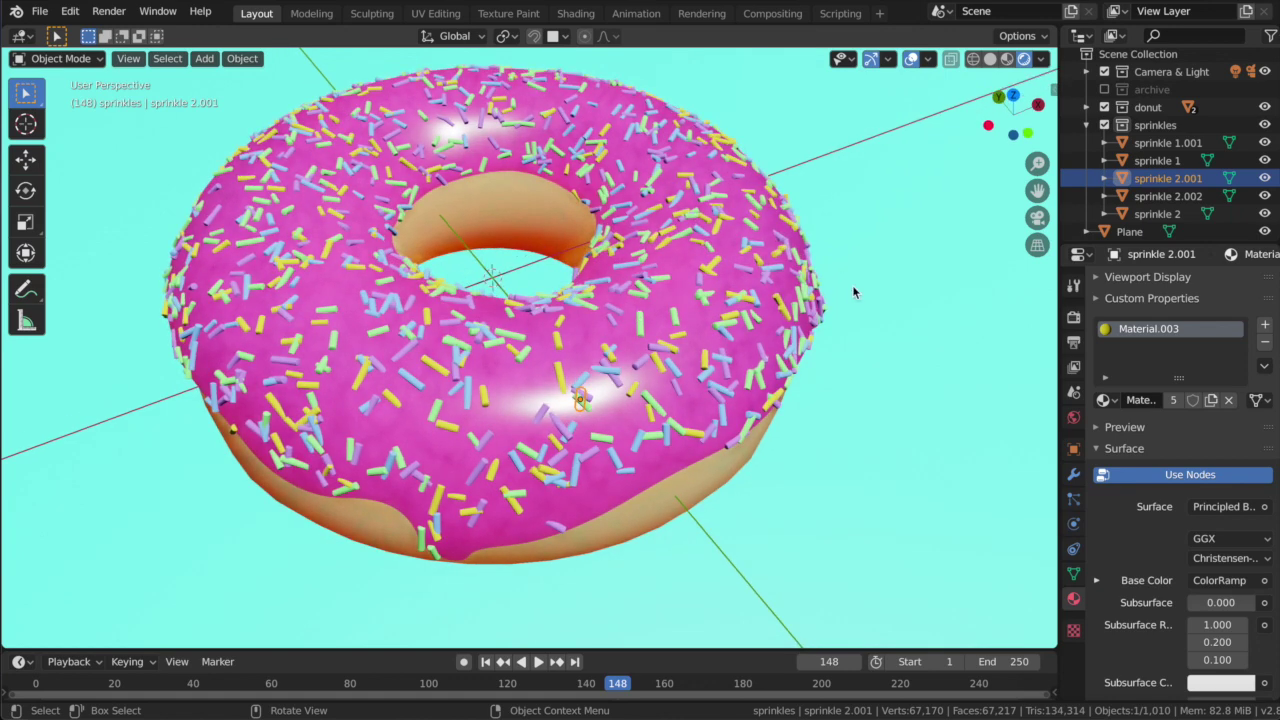
middle_drag(836, 258, 848, 271)
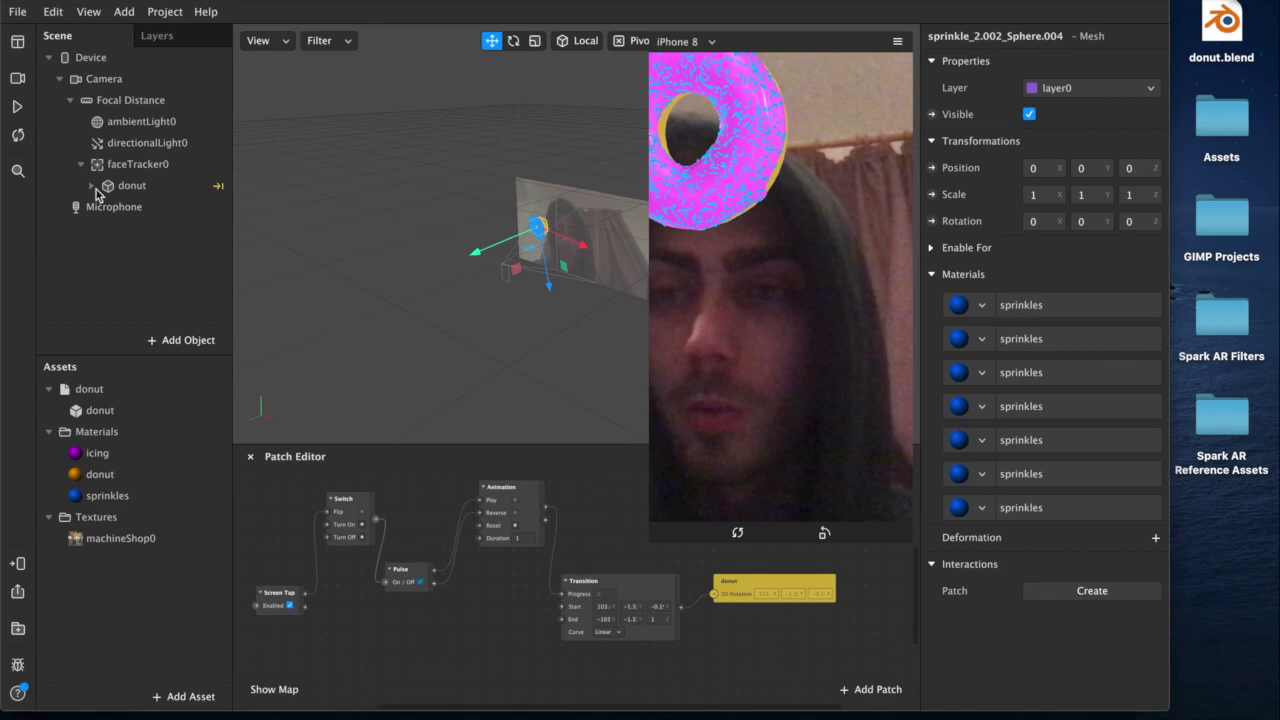
click(91, 186)
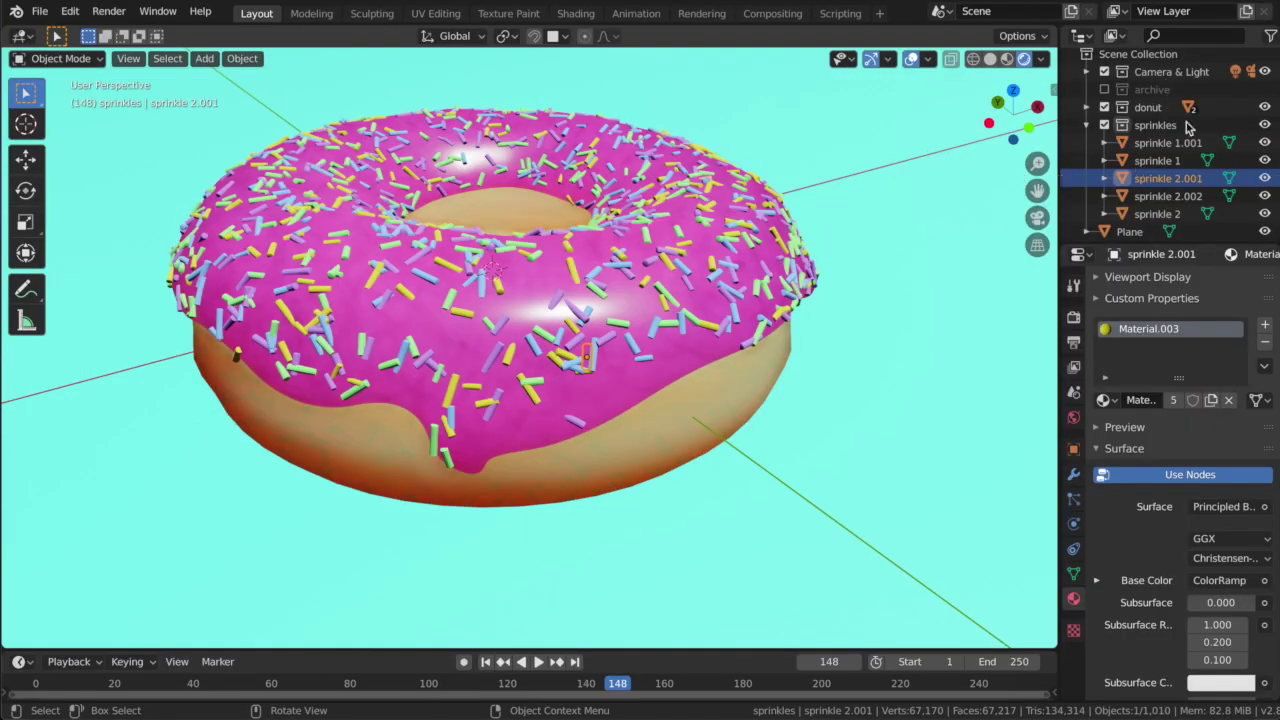
scroll(1176, 196, down, 1)
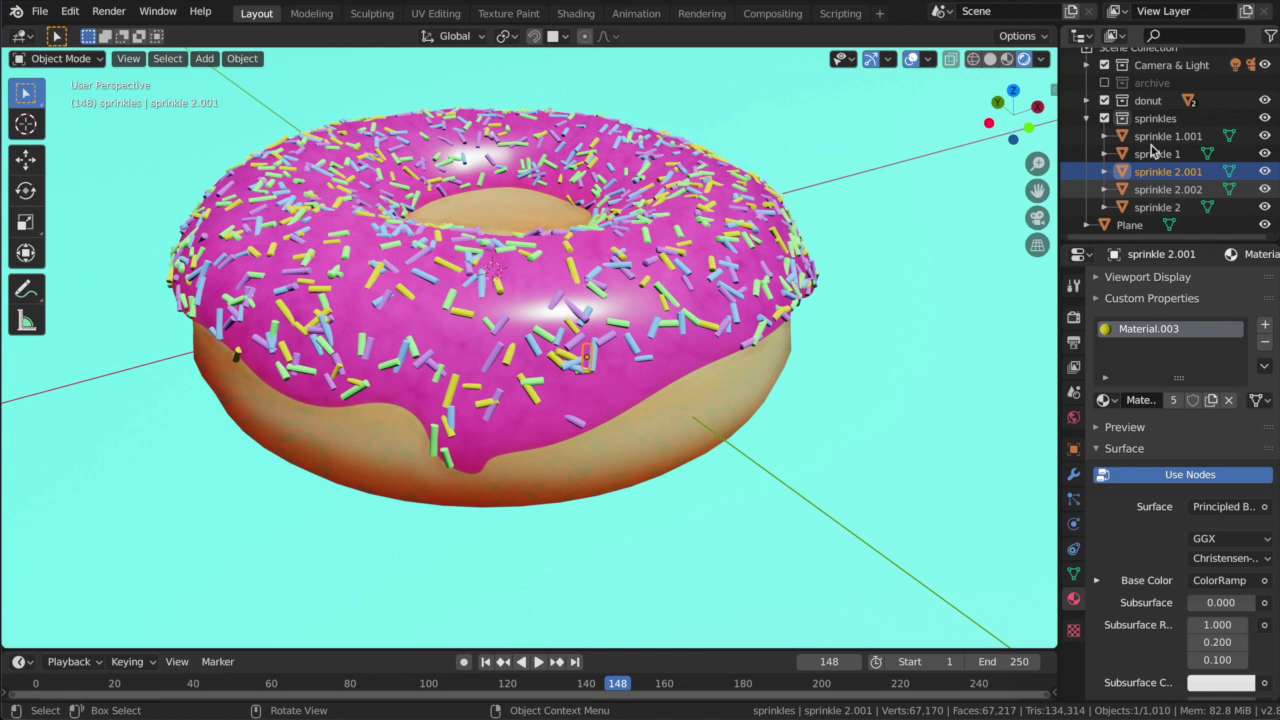
scroll(1155, 150, up, 1)
scroll(1150, 130, up, 1)
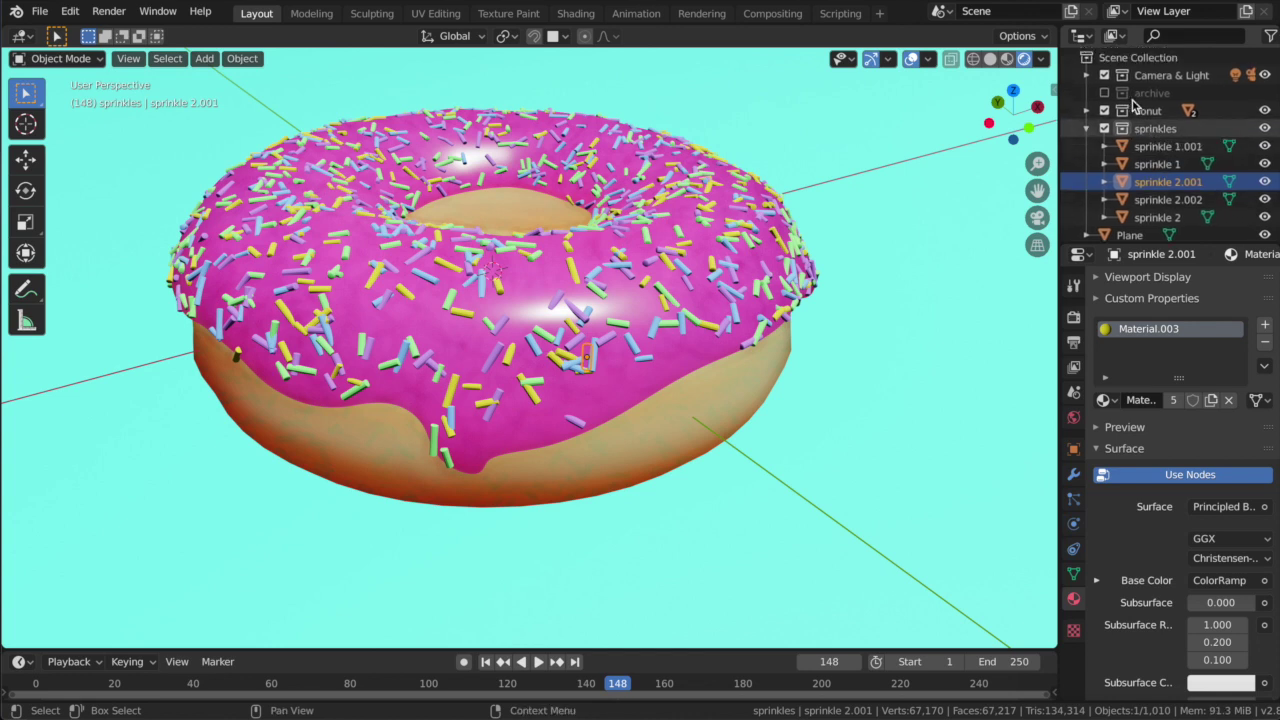
click(1105, 93)
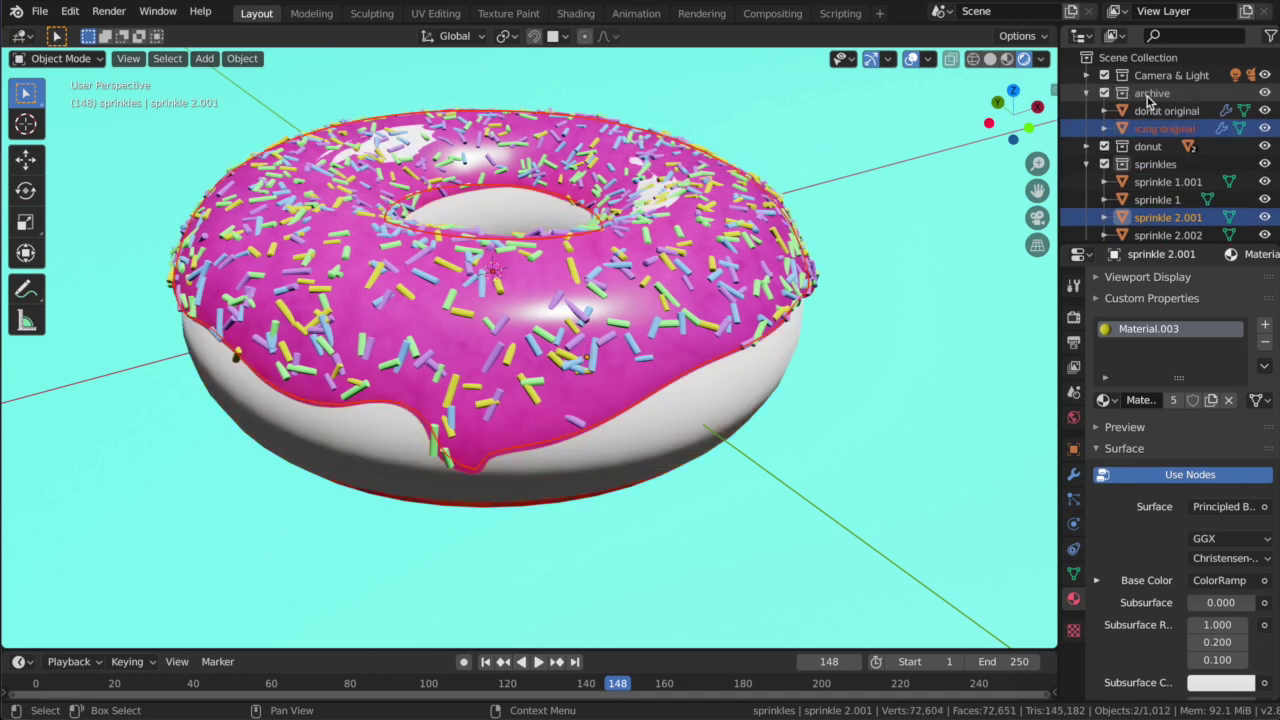
click(1166, 112)
click(1166, 128)
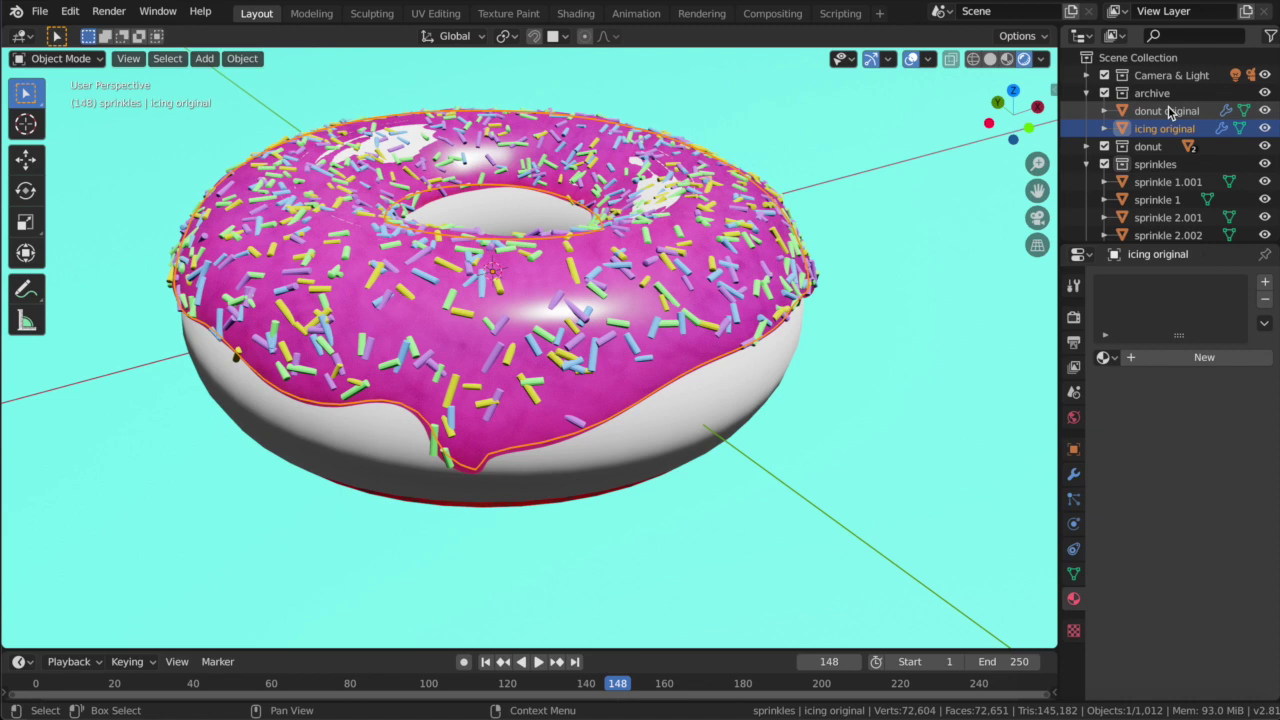
click(1147, 93)
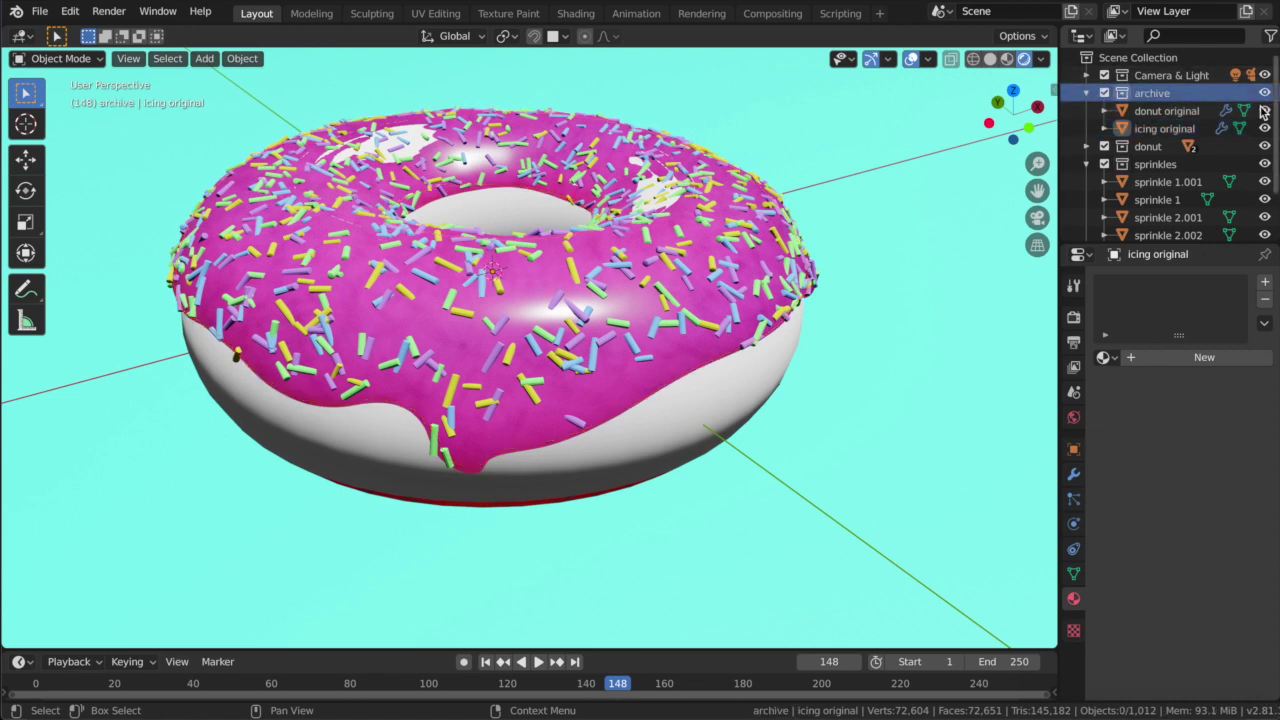
click(1264, 111)
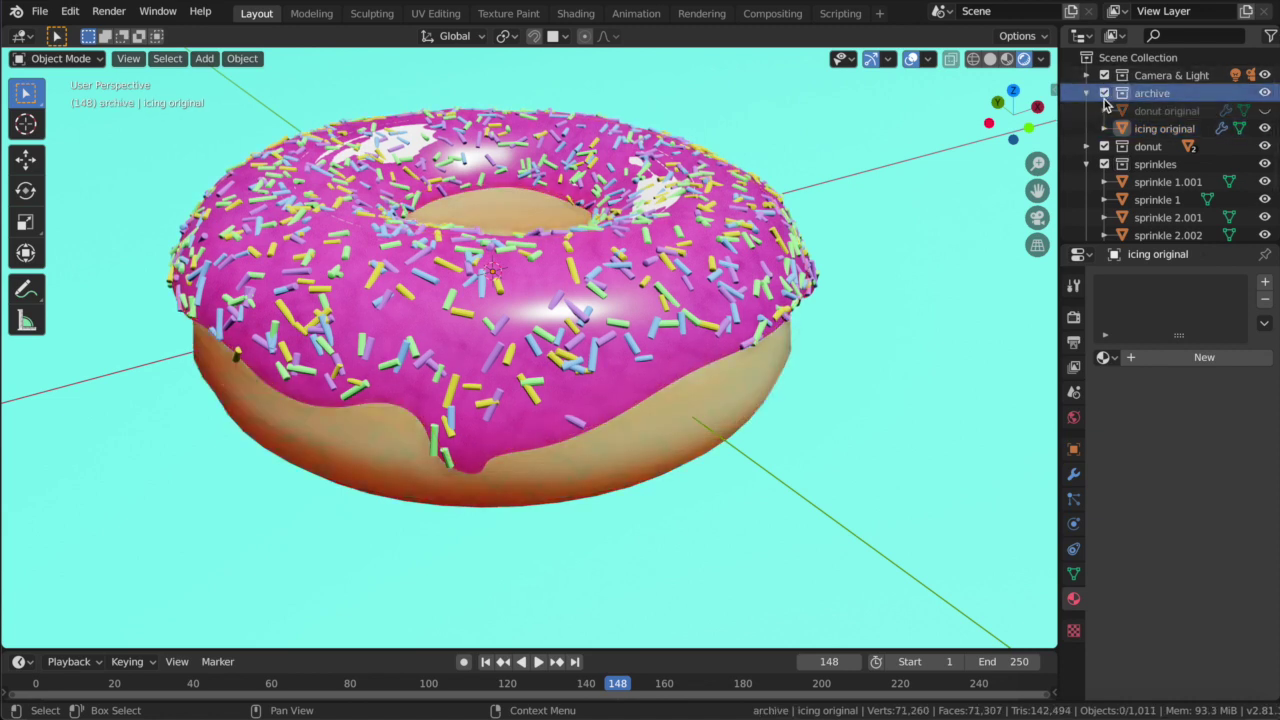
click(1104, 94)
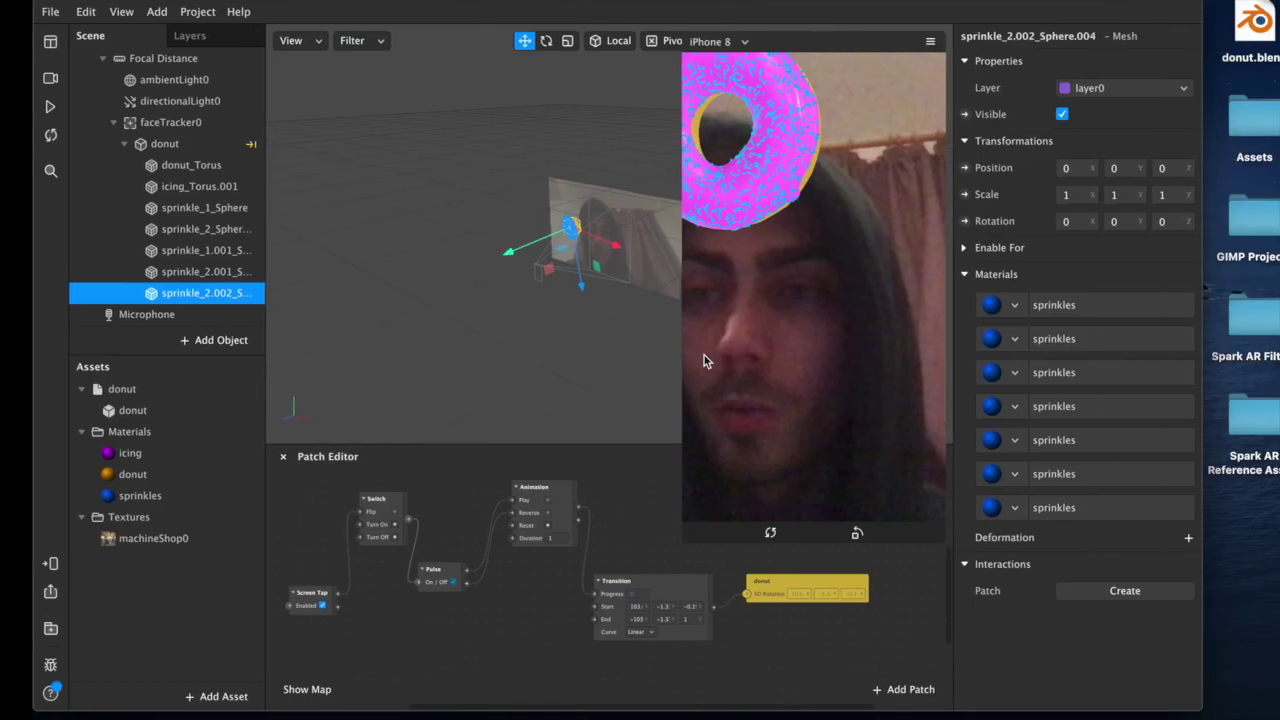
click(143, 167)
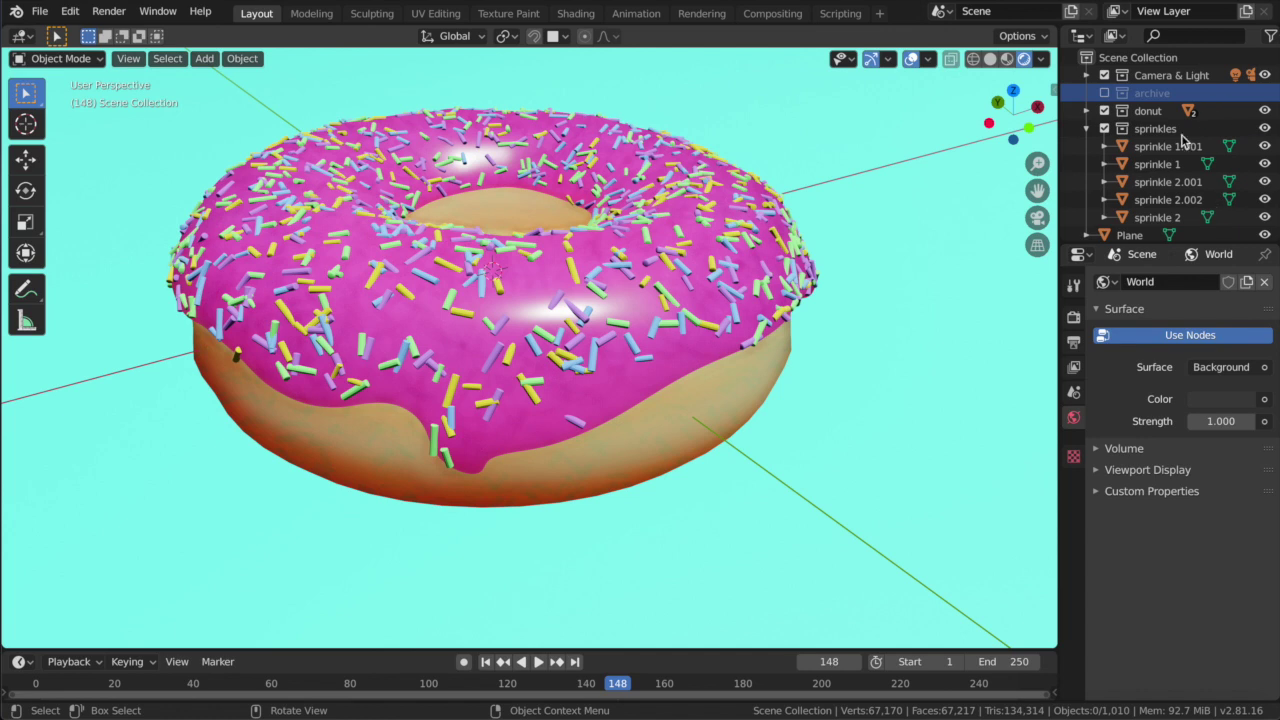
Step: Select sprinkle 1.001 and choose File > Export > Wavefront (.obj)
scroll(1183, 141, down, 1)
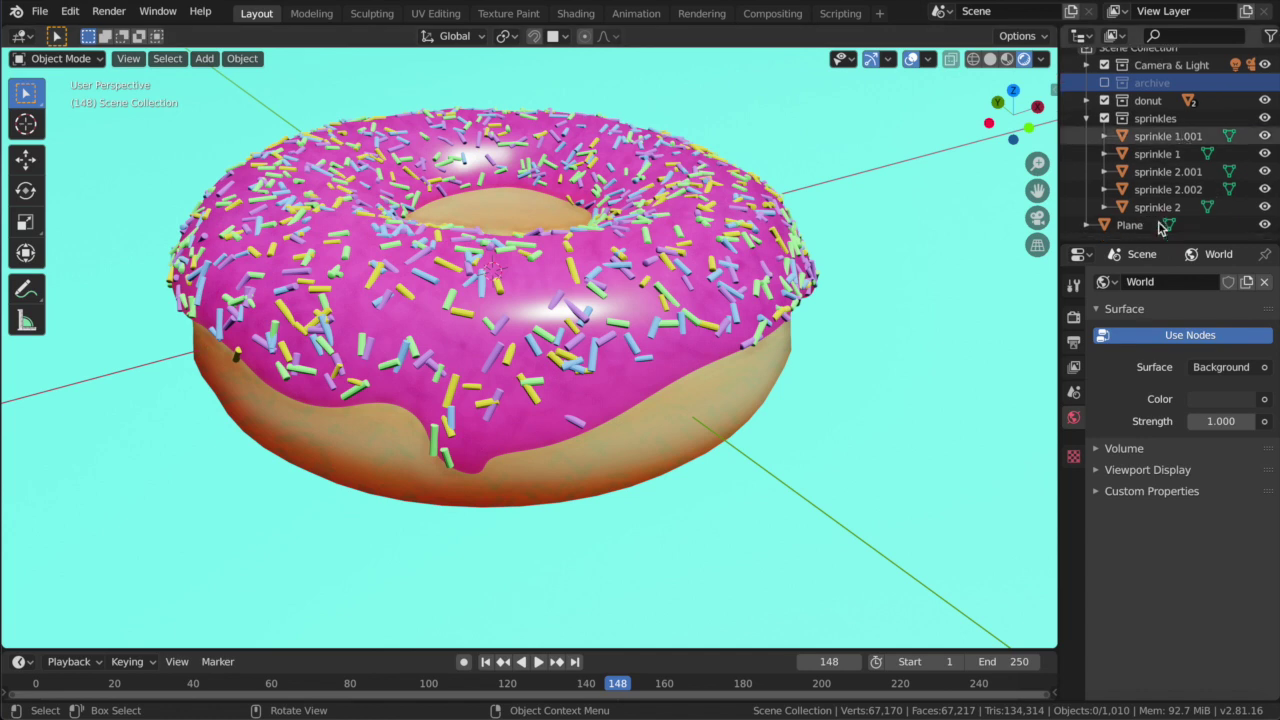
click(1160, 137)
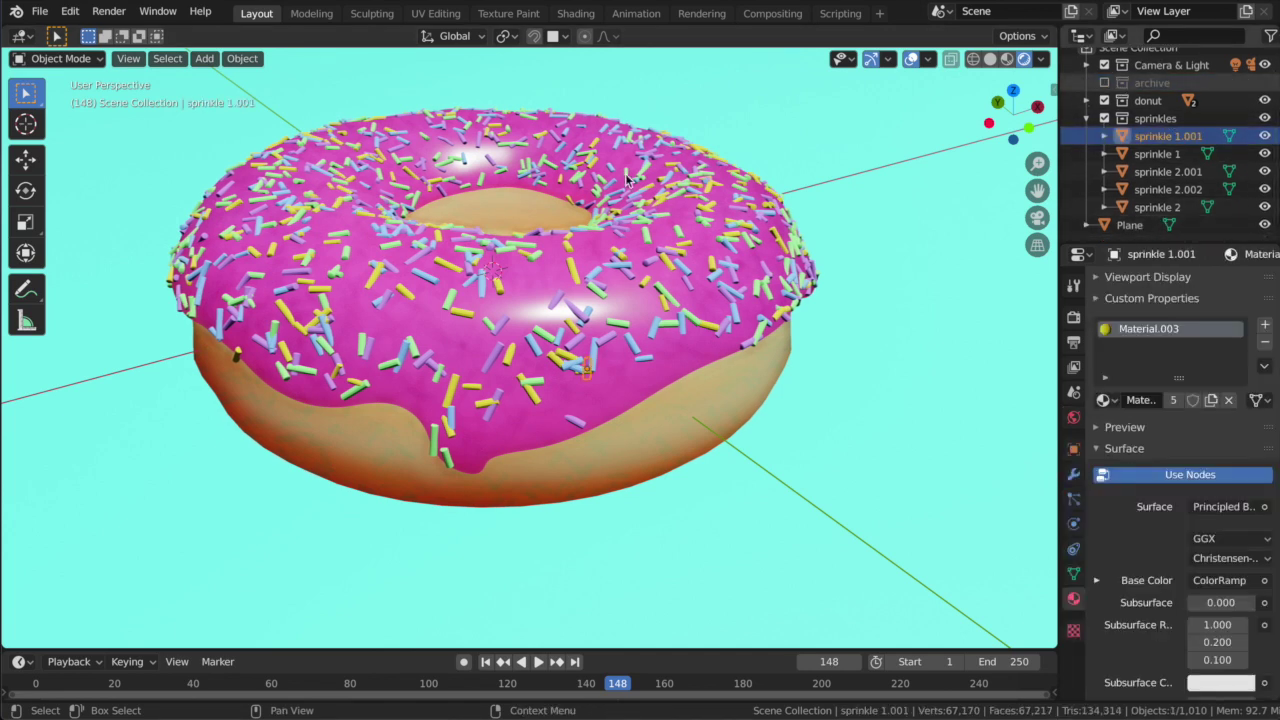
click(35, 12)
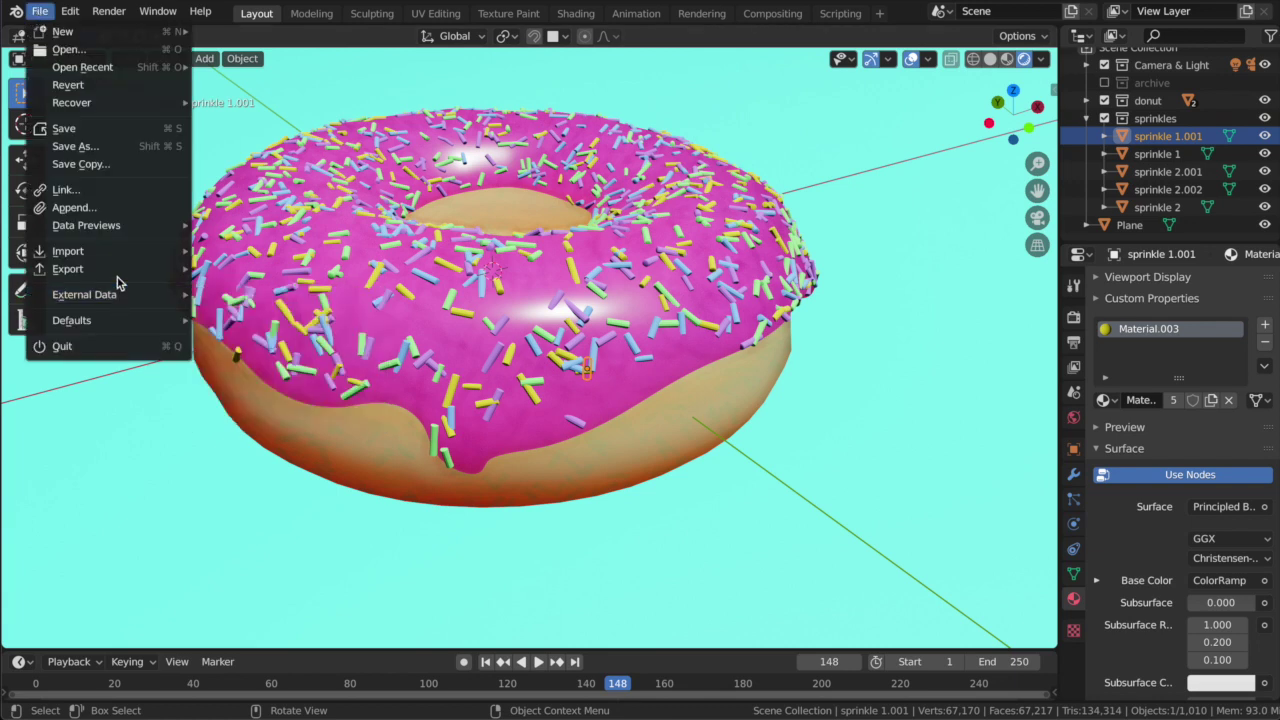
mouse_move(117, 281)
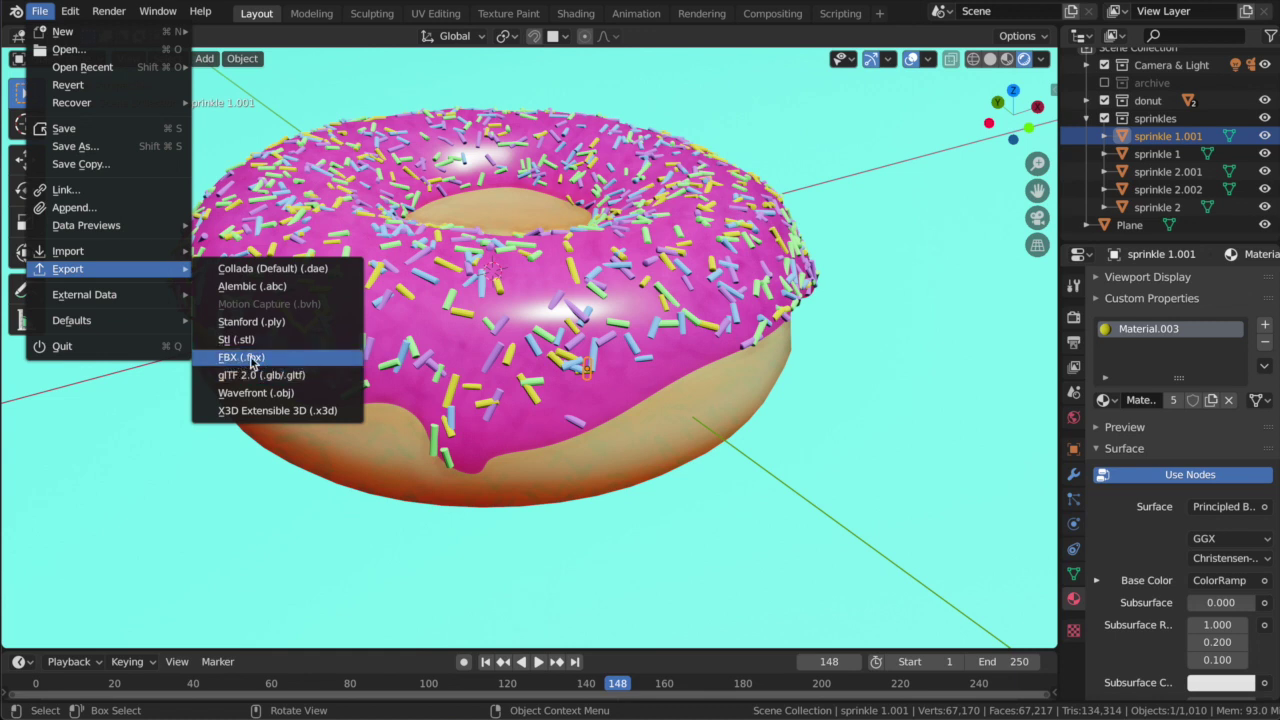
click(280, 400)
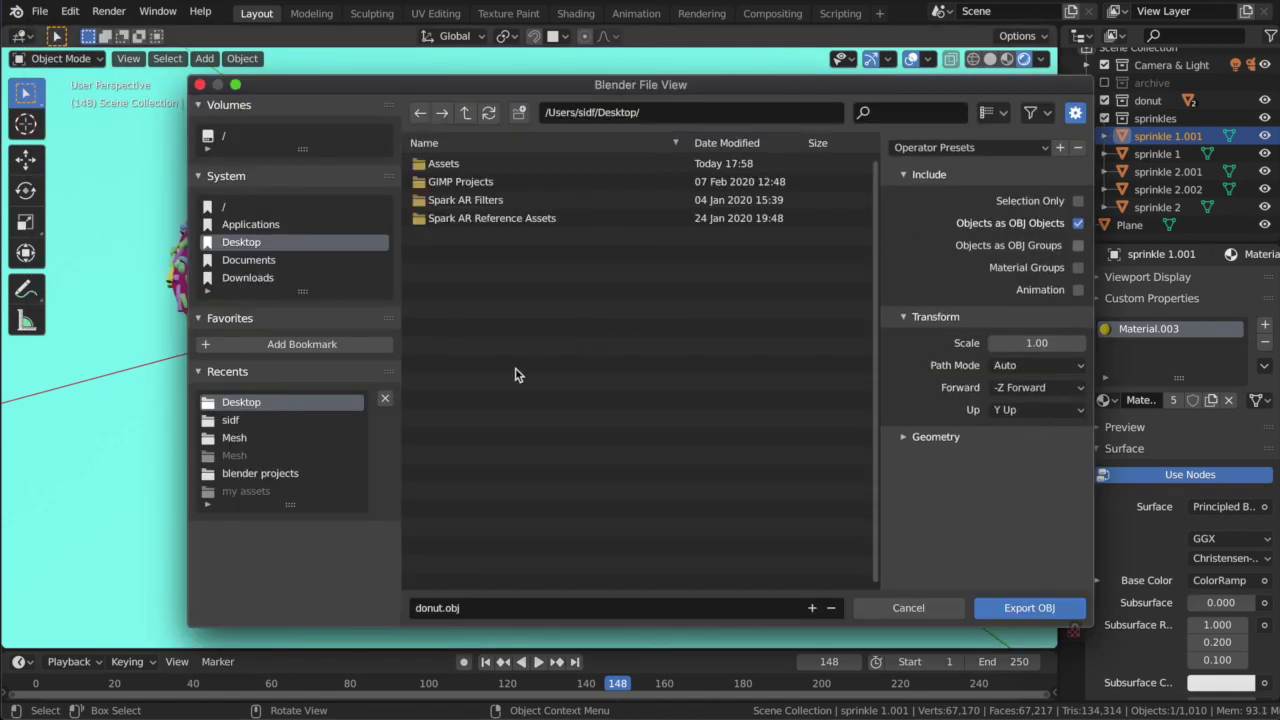
Step: Export donut.obj to the Desktop and minimise Blender
click(480, 607)
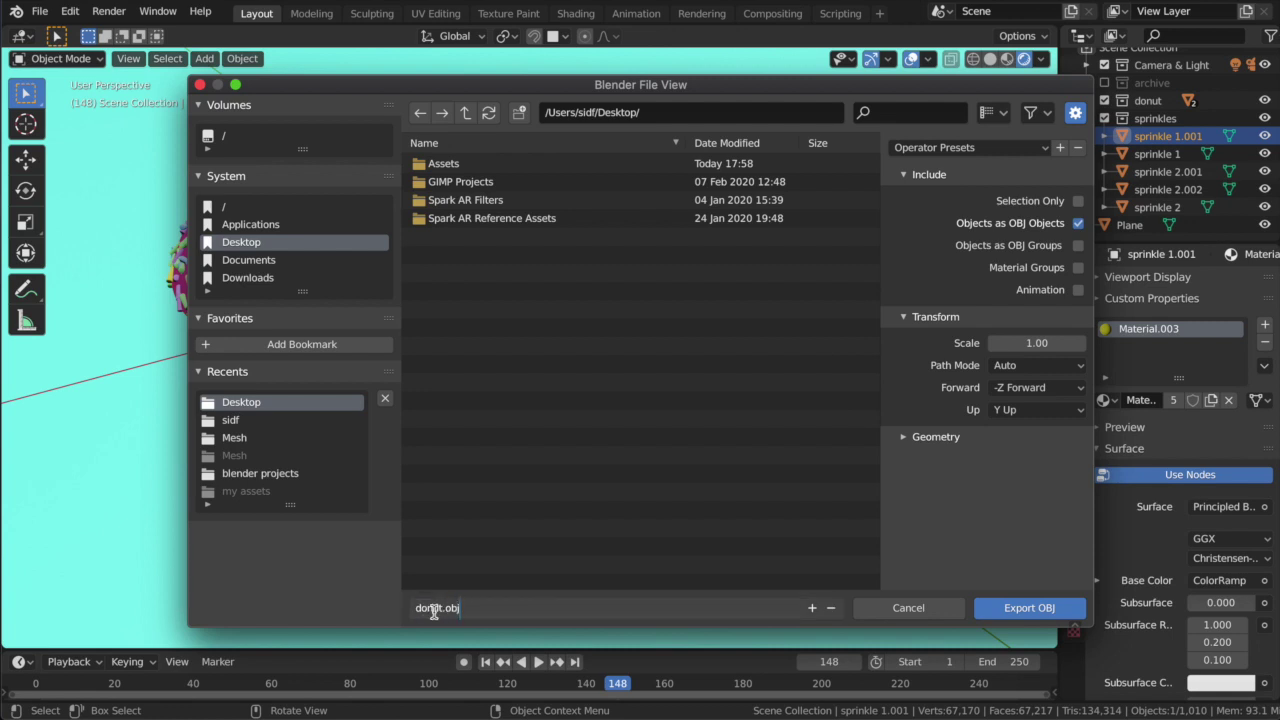
click(1005, 600)
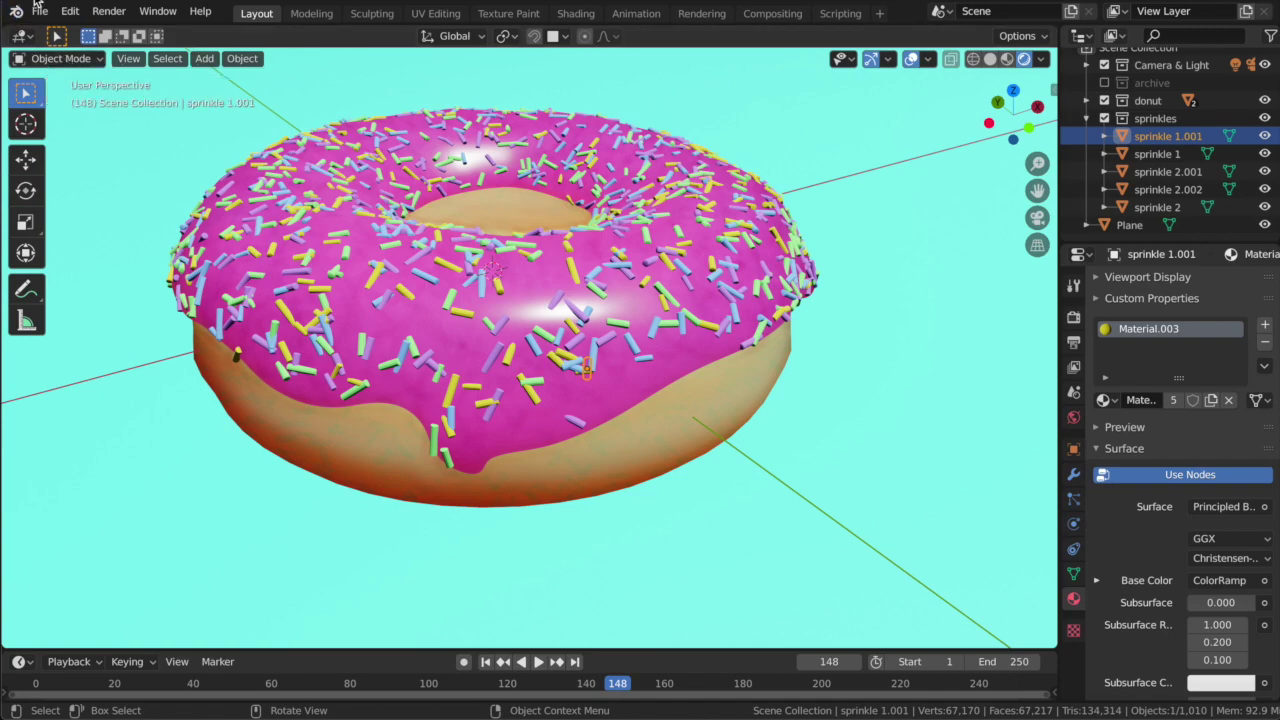
click(34, 8)
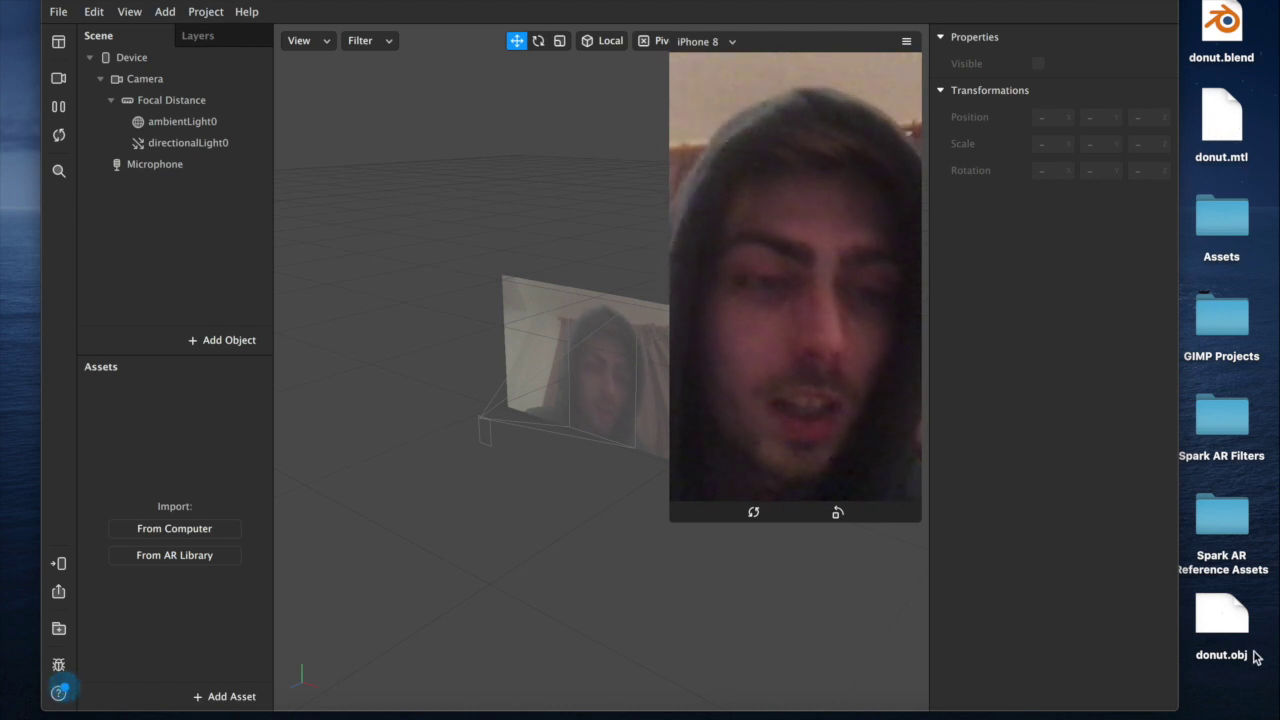
Step: Insert a face tracker and import donut.obj onto faceTracker0, selecting the imported donut
drag(1221, 620, 163, 246)
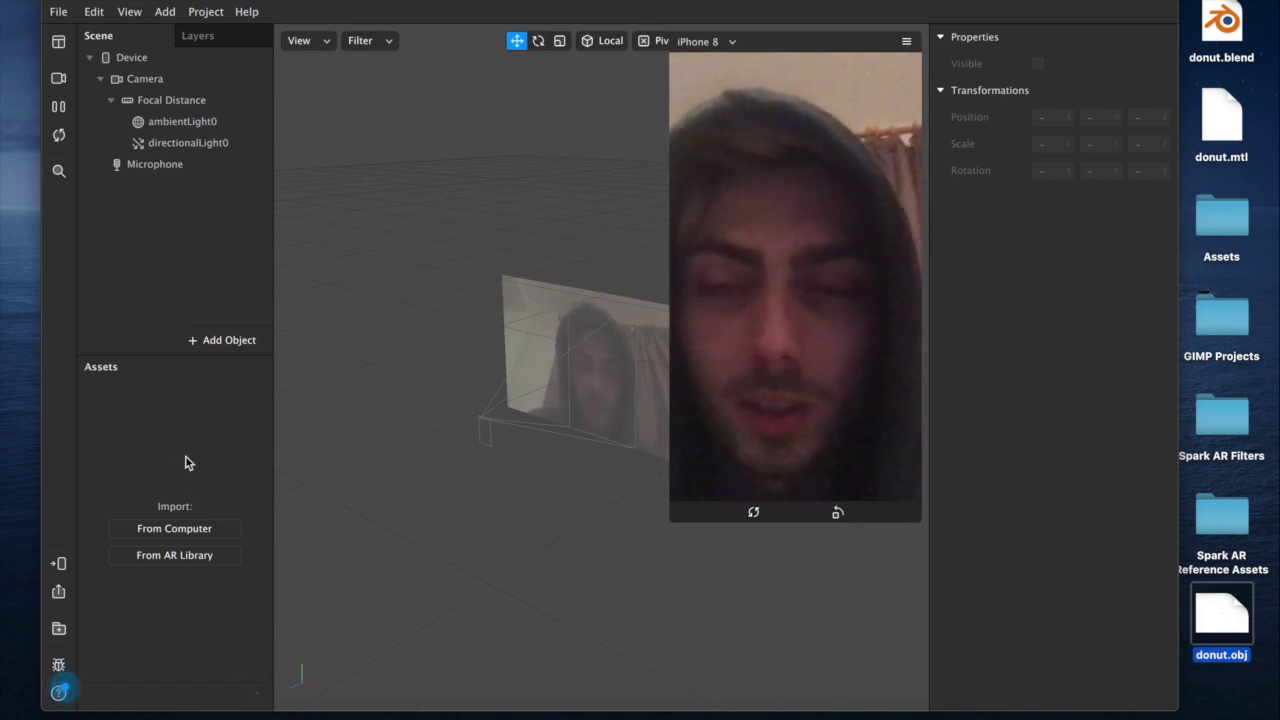
click(213, 340)
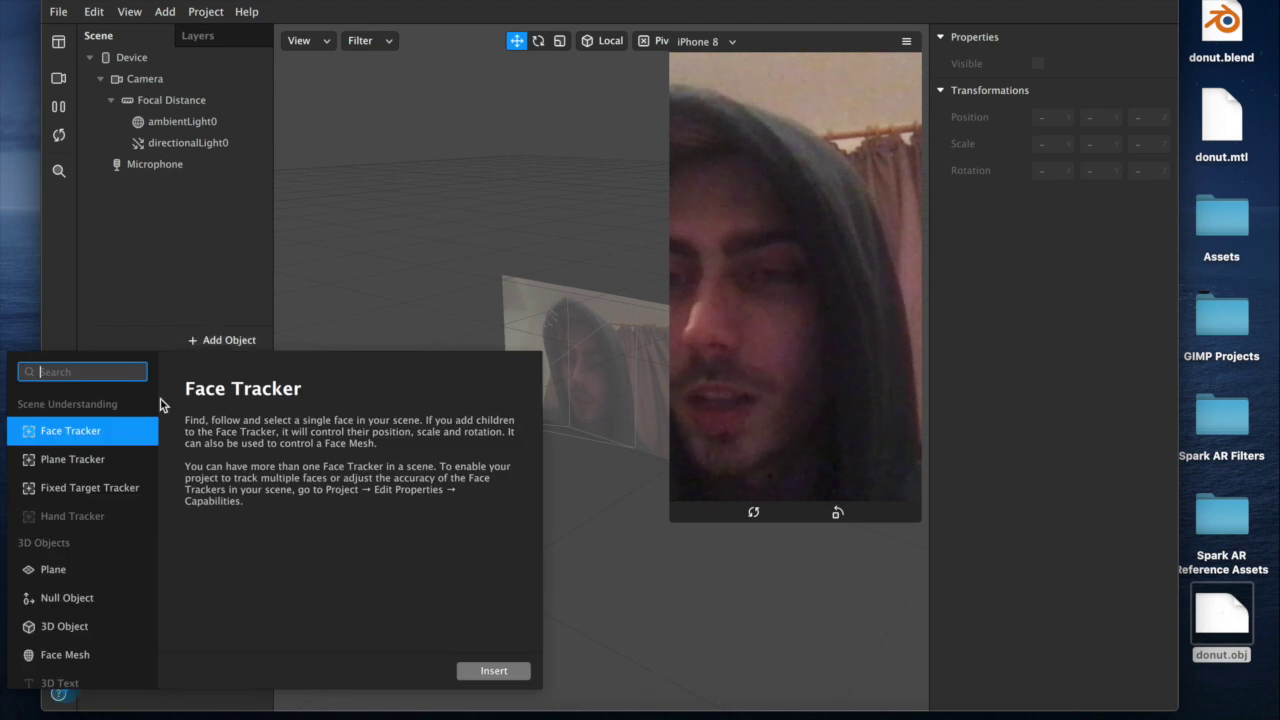
click(493, 671)
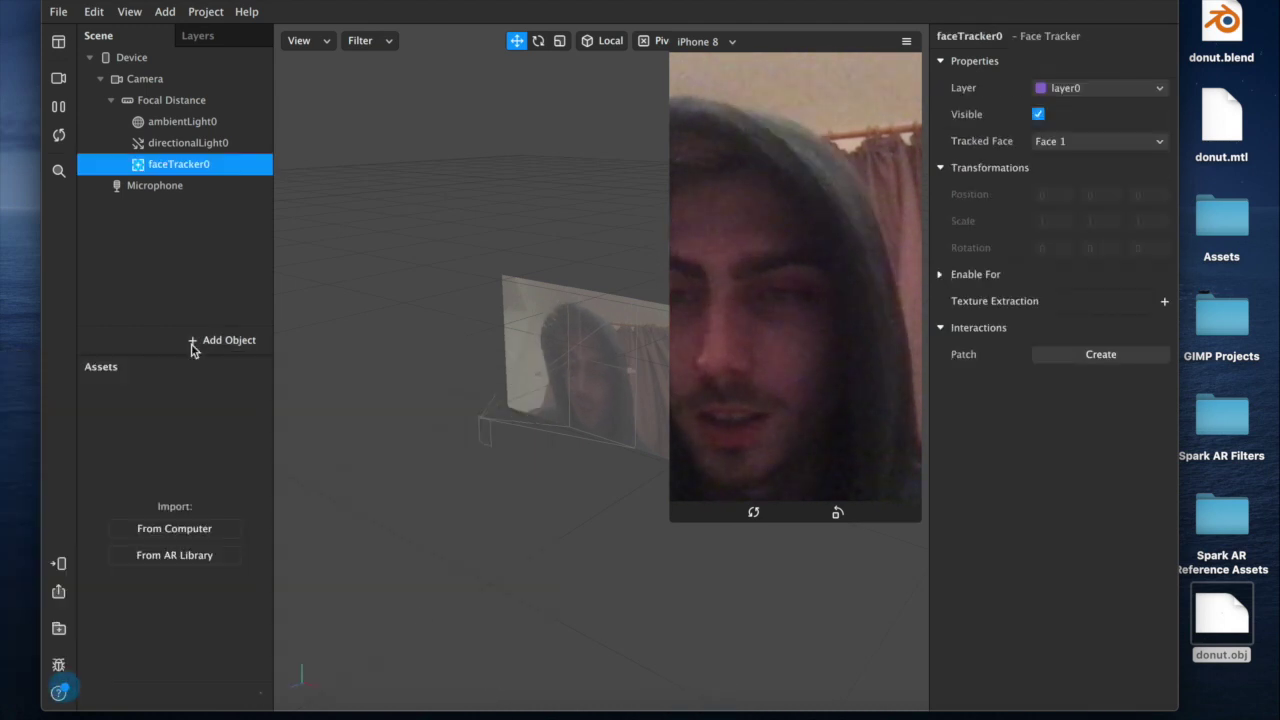
drag(180, 164, 182, 163)
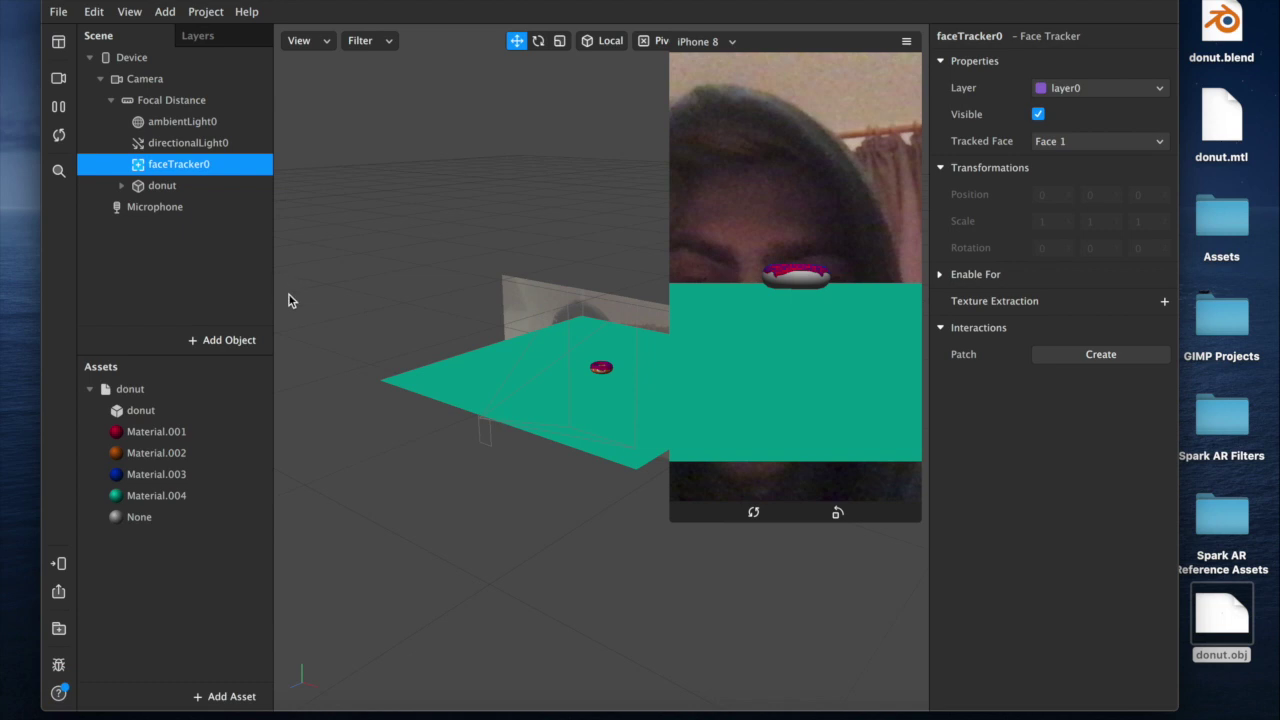
click(157, 189)
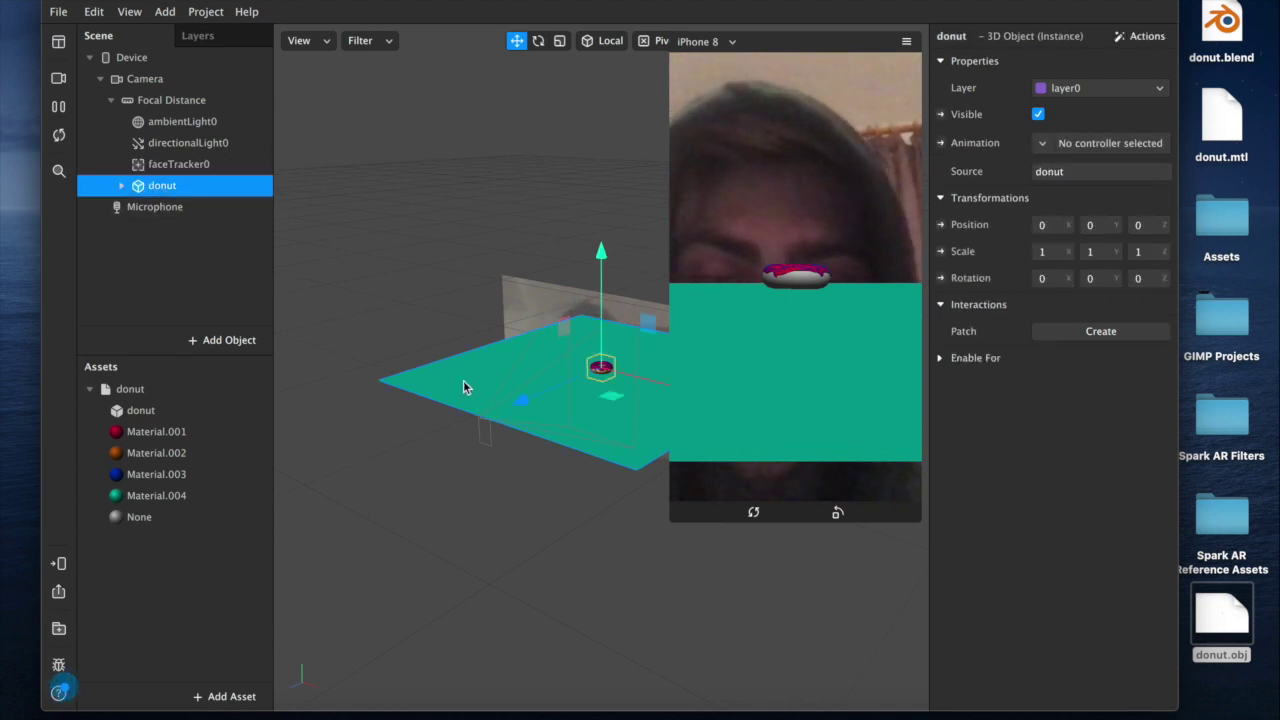
Step: Parent the donut under faceTracker0 and delete the Plane, original donut and original icing meshes
mouse_move(168, 186)
mouse_down()
mouse_move(183, 140)
mouse_move(175, 165)
mouse_up()
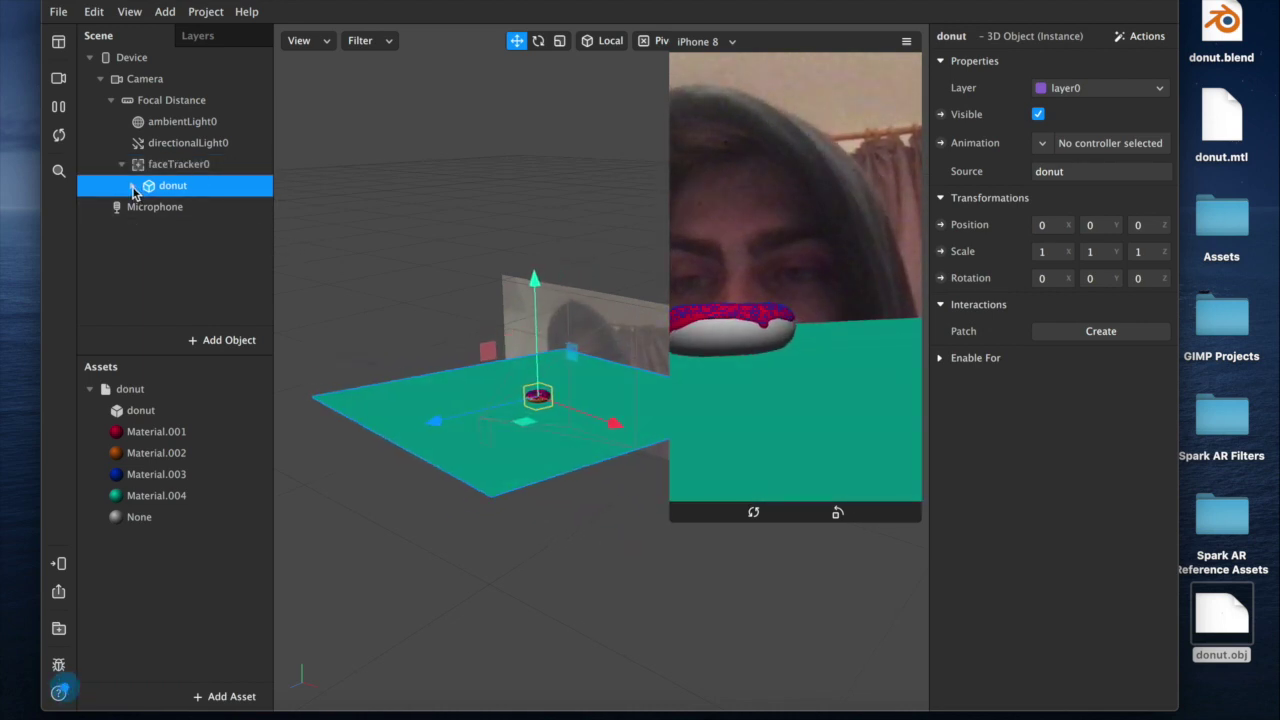
click(132, 187)
scroll(190, 122, down, 5)
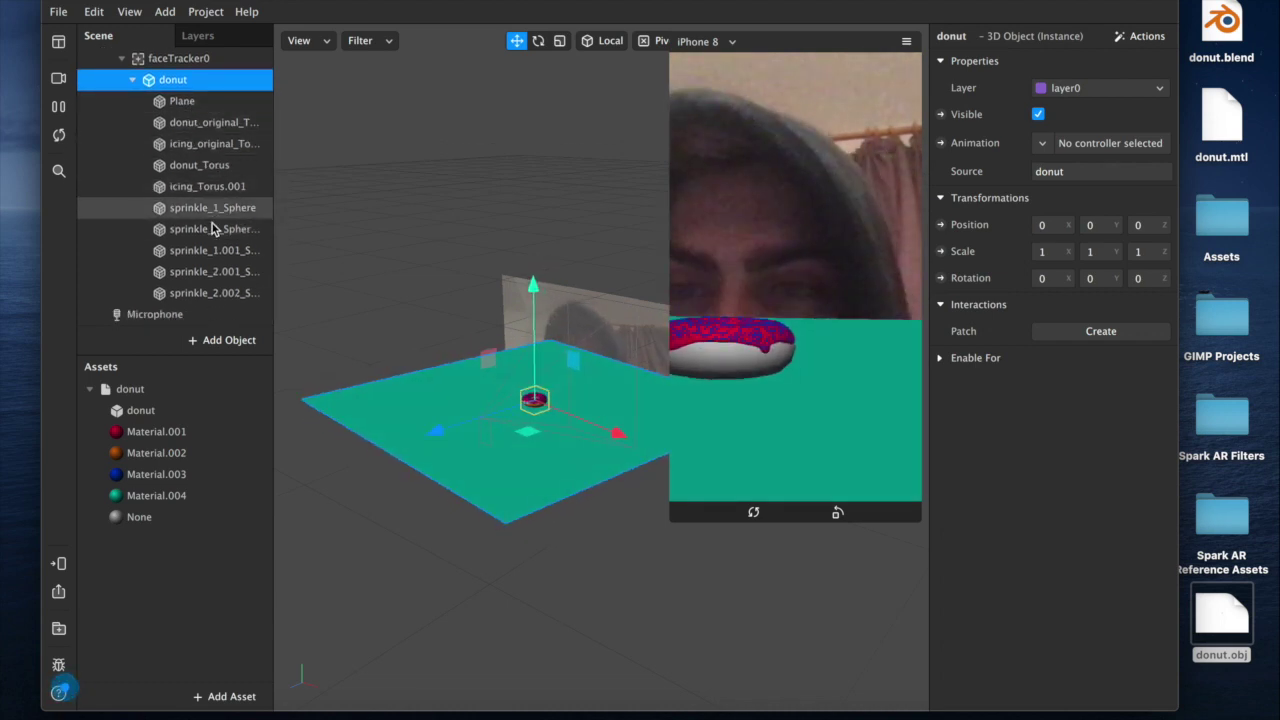
click(190, 102)
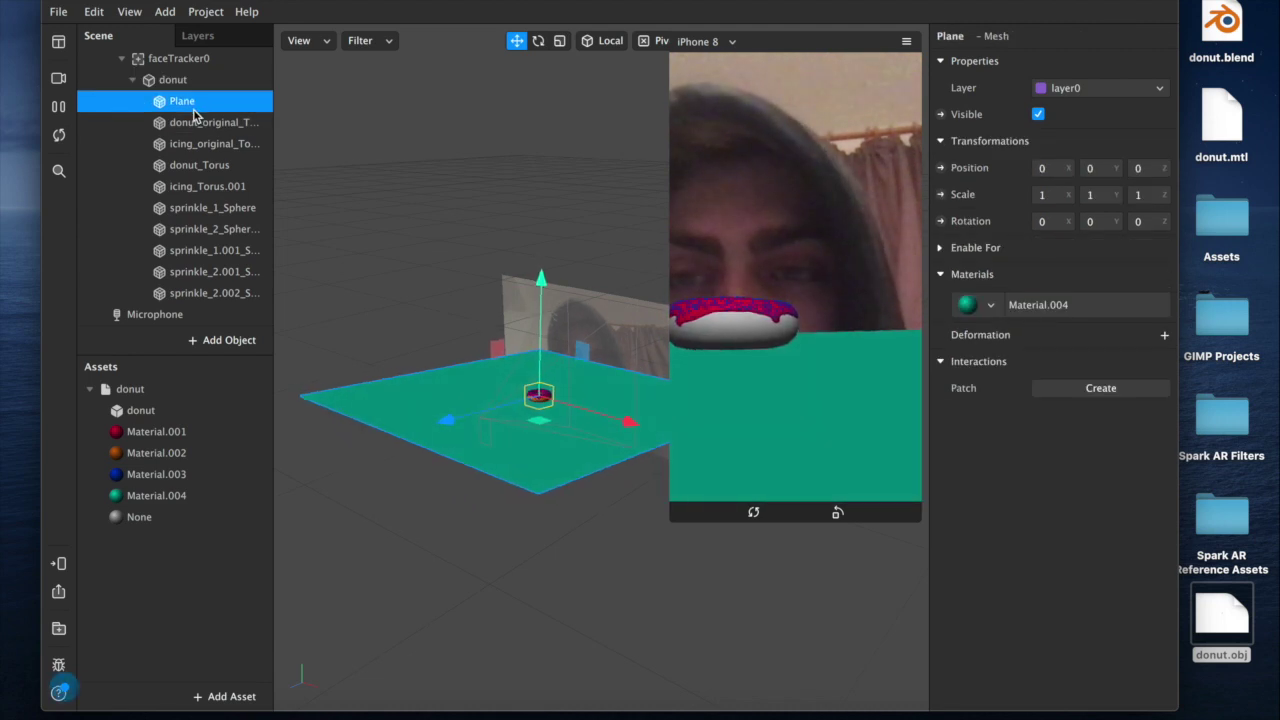
key(Delete)
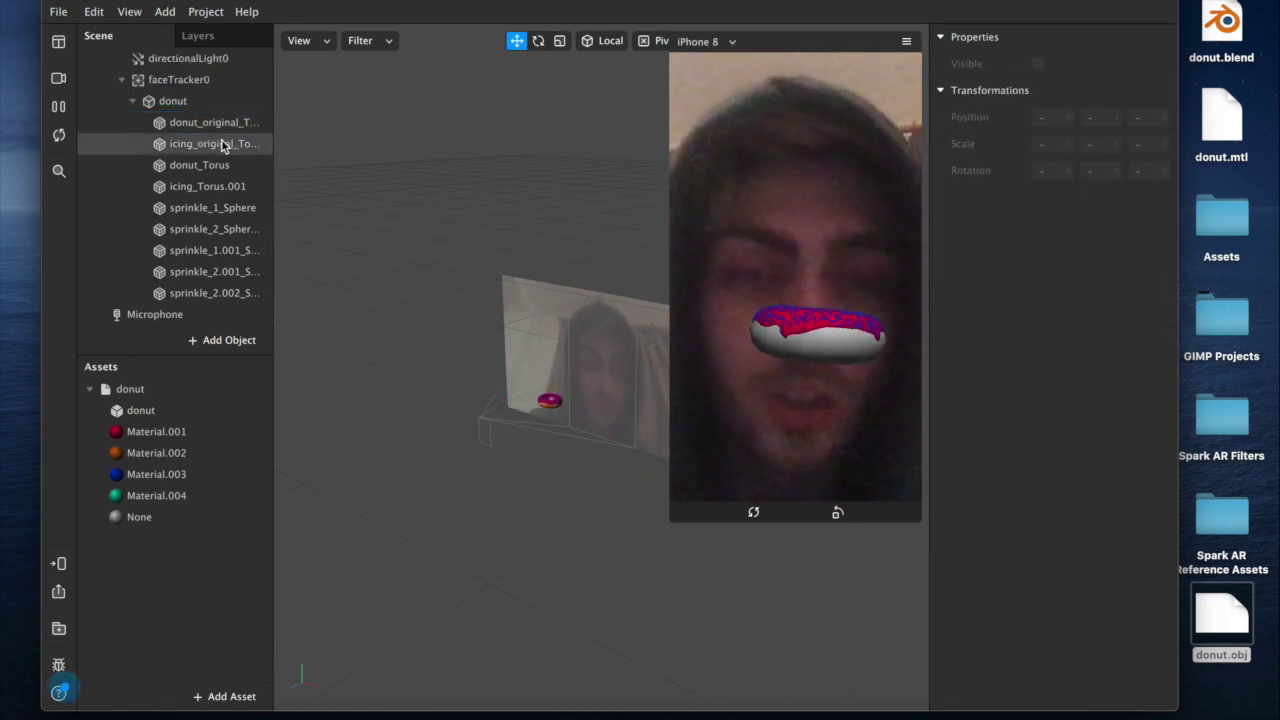
click(208, 125)
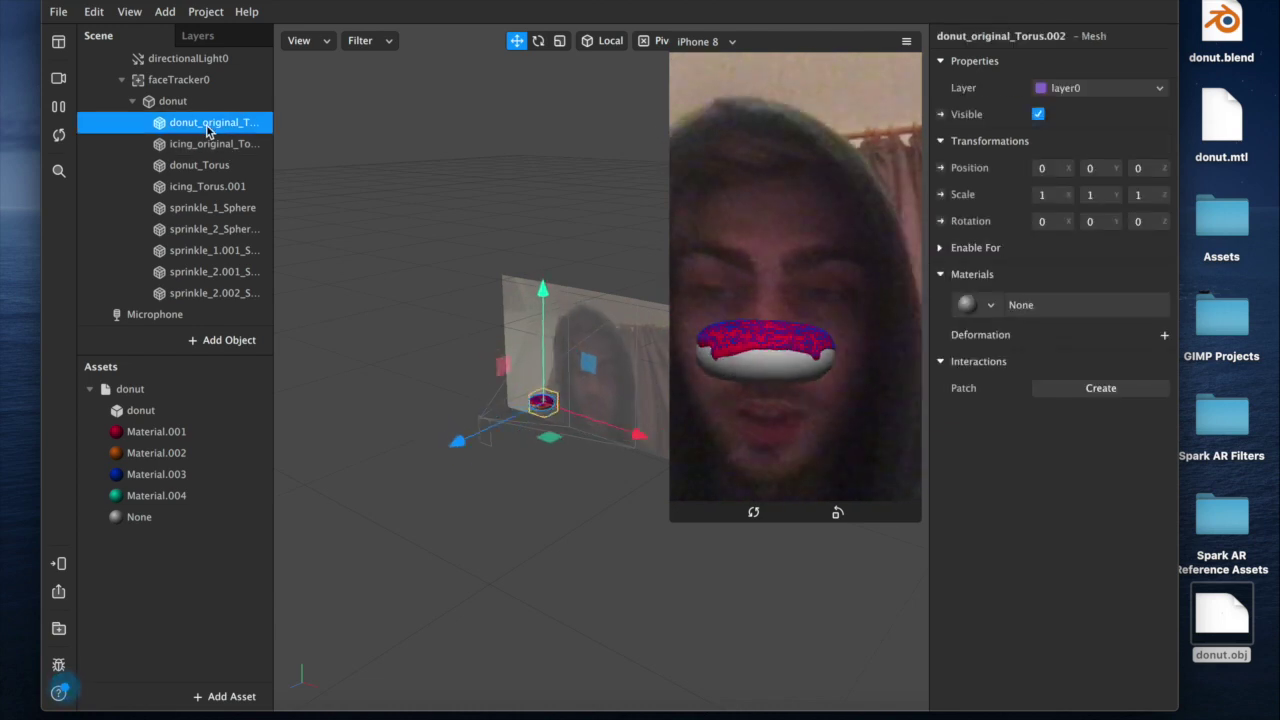
shift+click(208, 145)
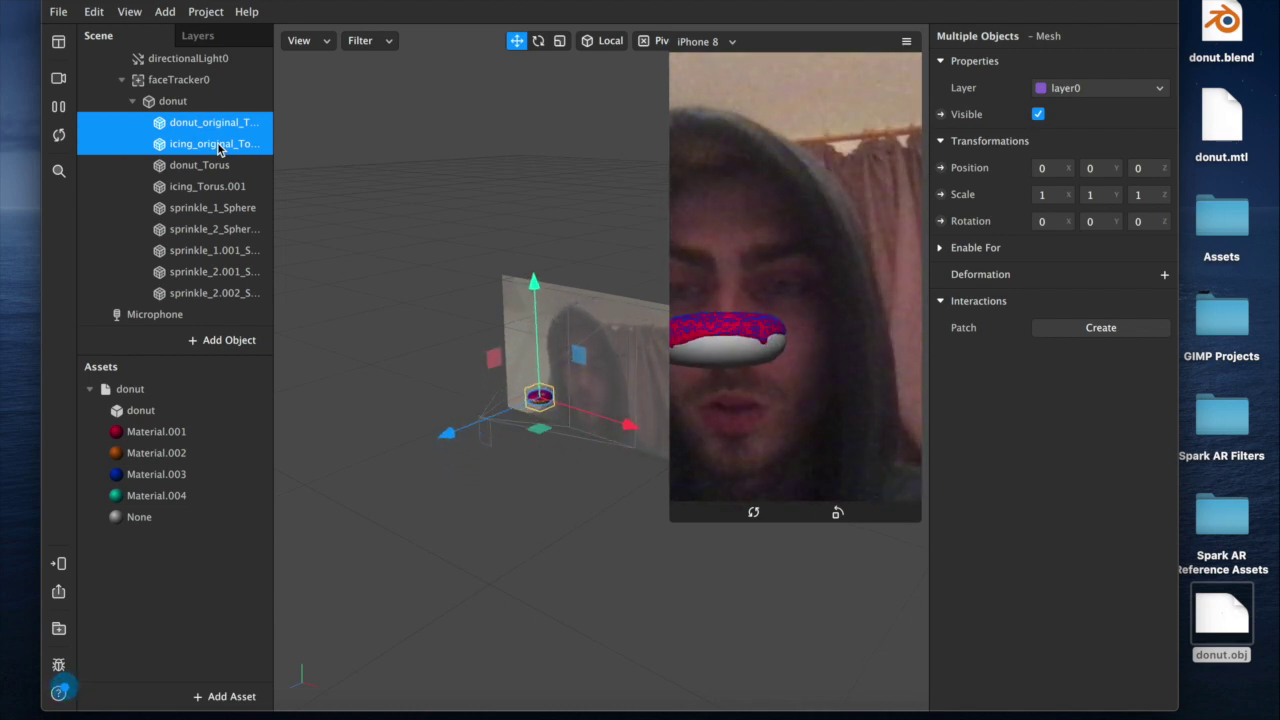
key(Delete)
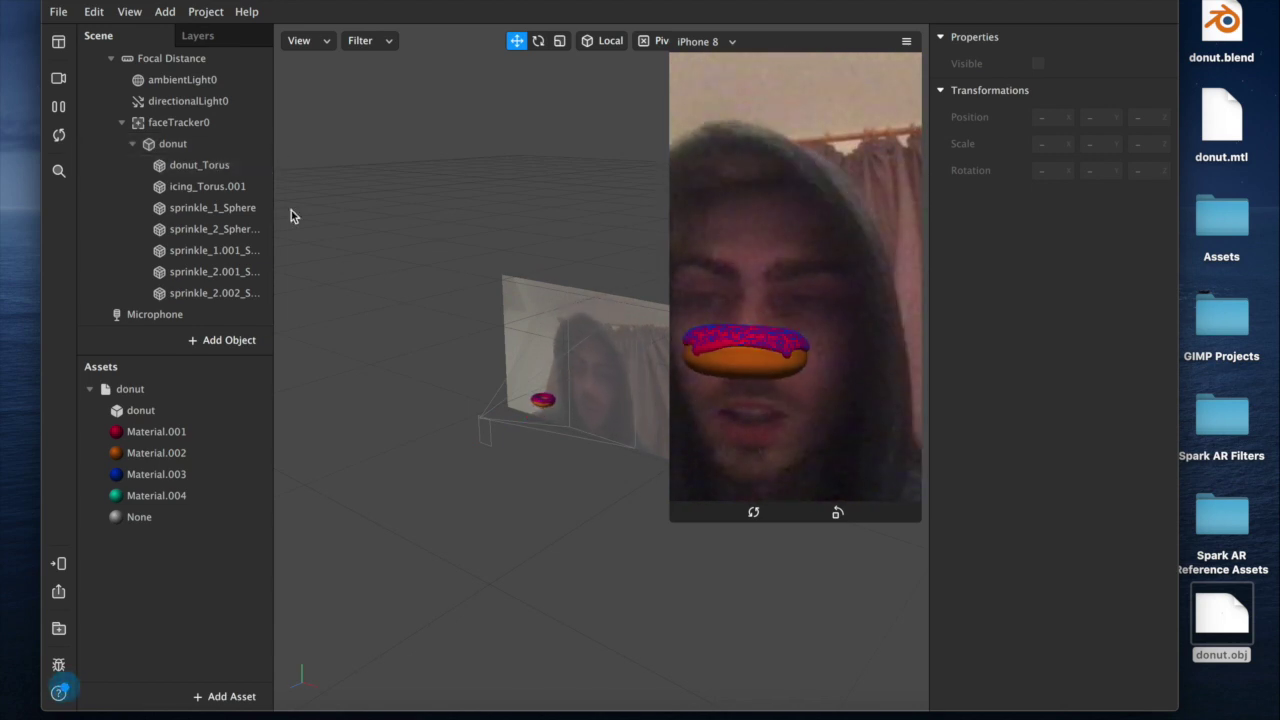
Step: Tilt the donut with the Rotate tool to an X rotation of 30.8
click(160, 144)
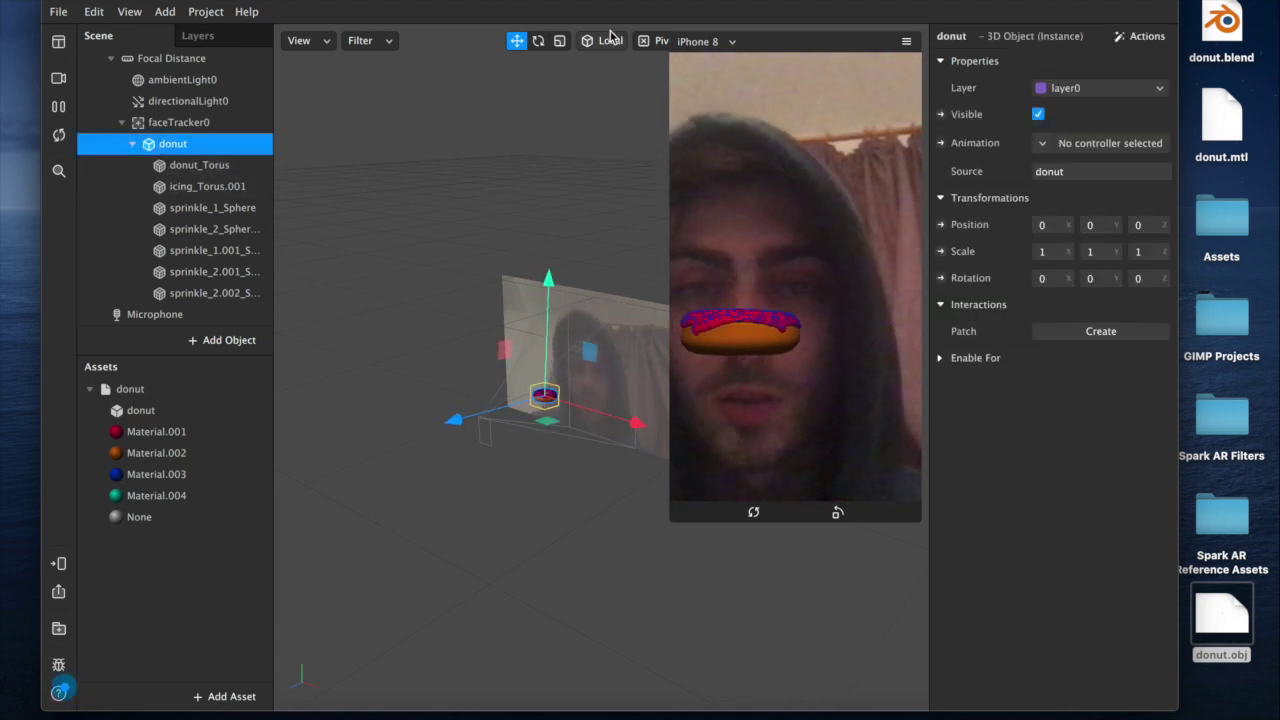
click(552, 42)
click(541, 42)
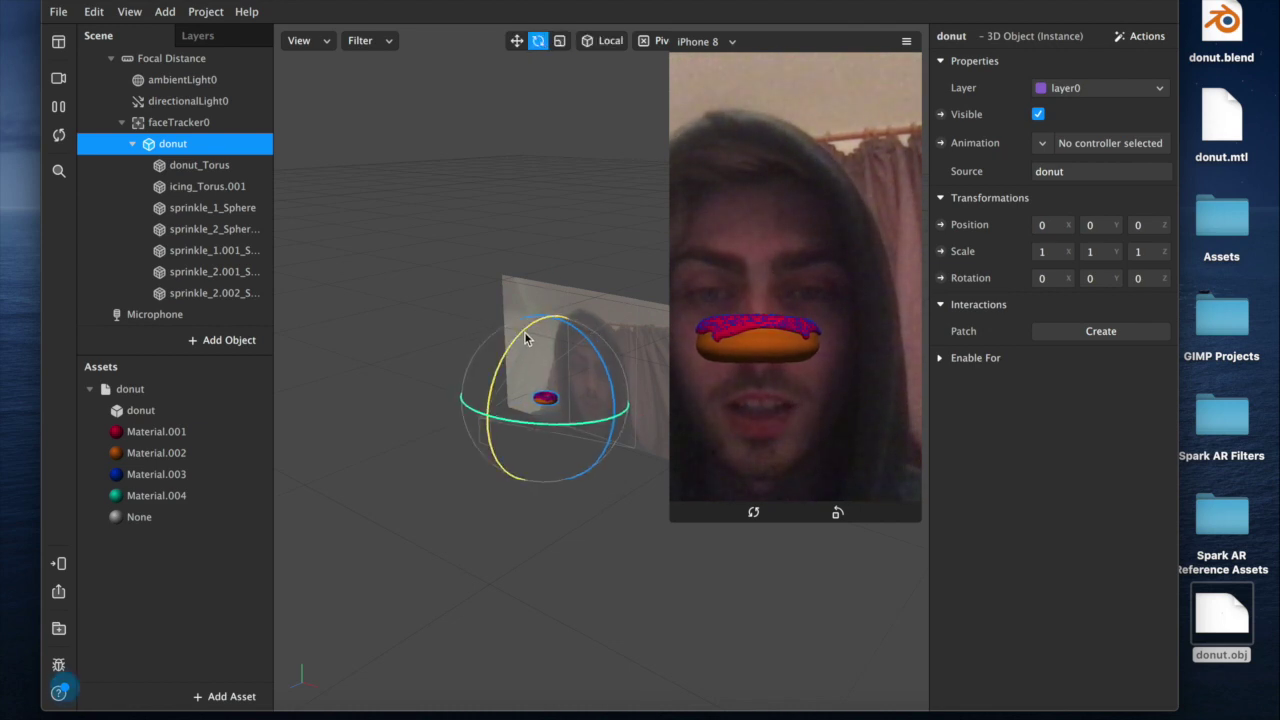
drag(515, 355, 507, 370)
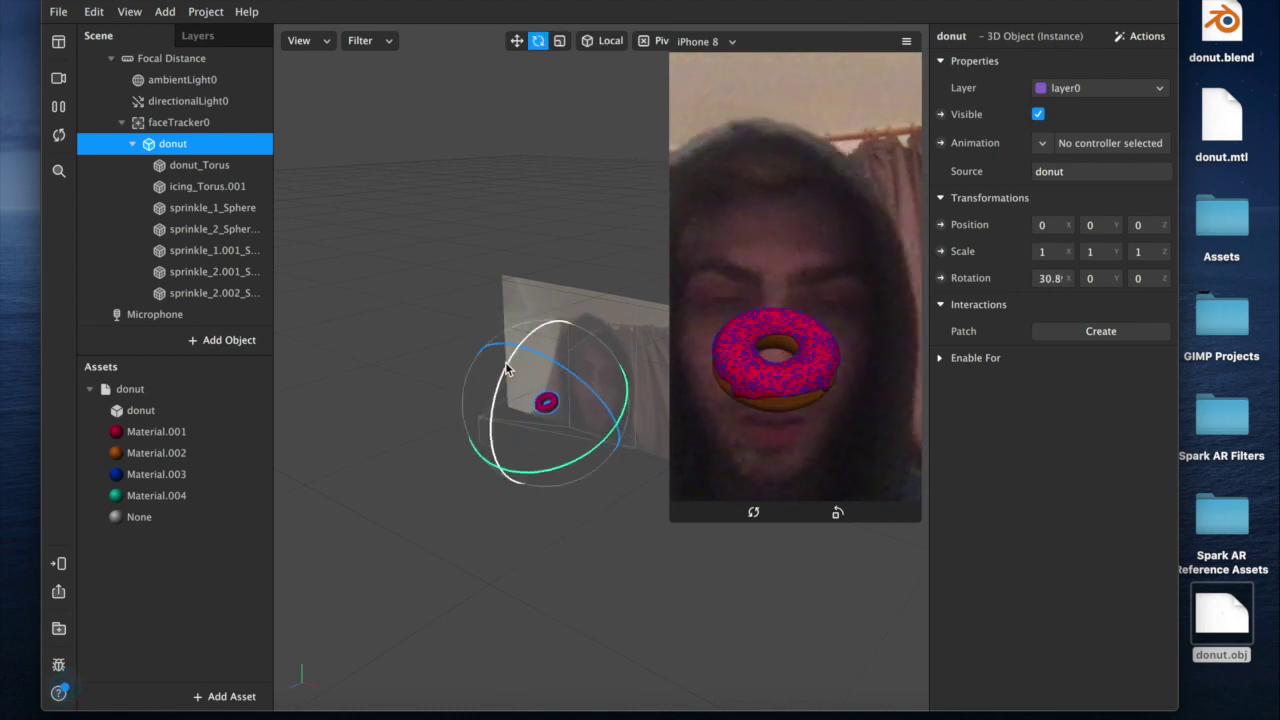
Step: Inspect the sprinkle meshes, then switch to another desktop space
click(199, 225)
click(200, 212)
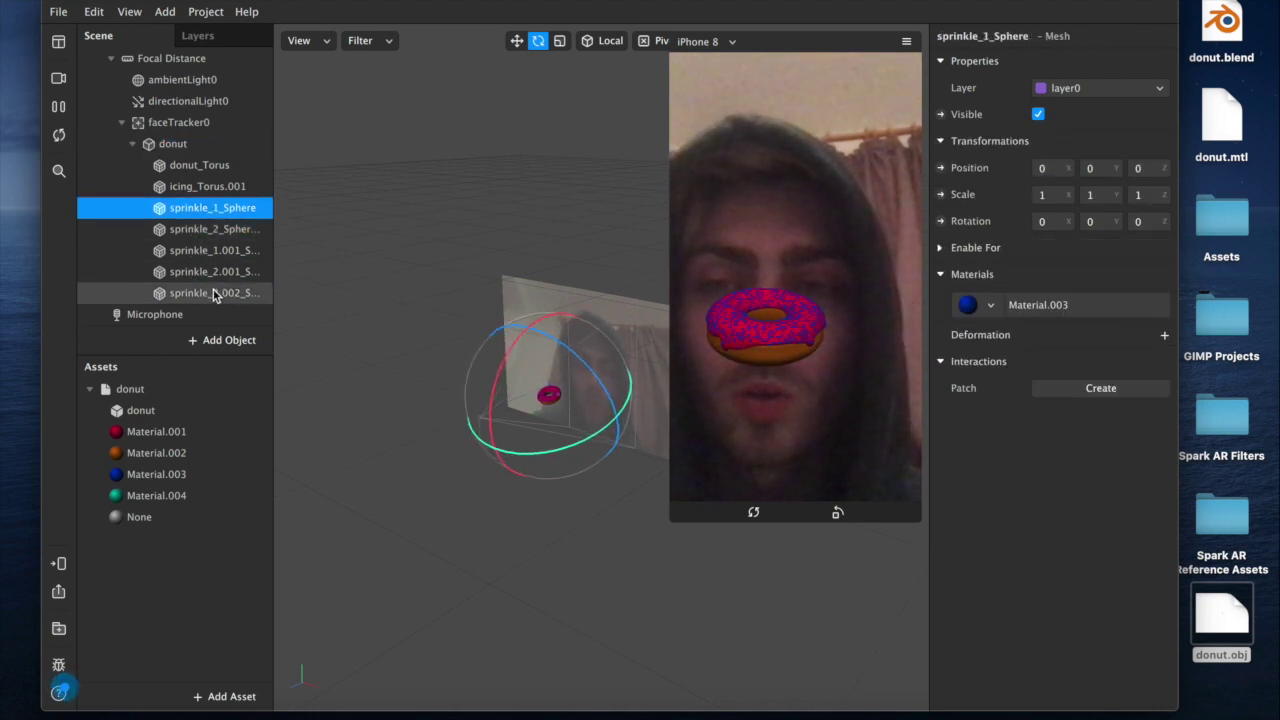
click(205, 229)
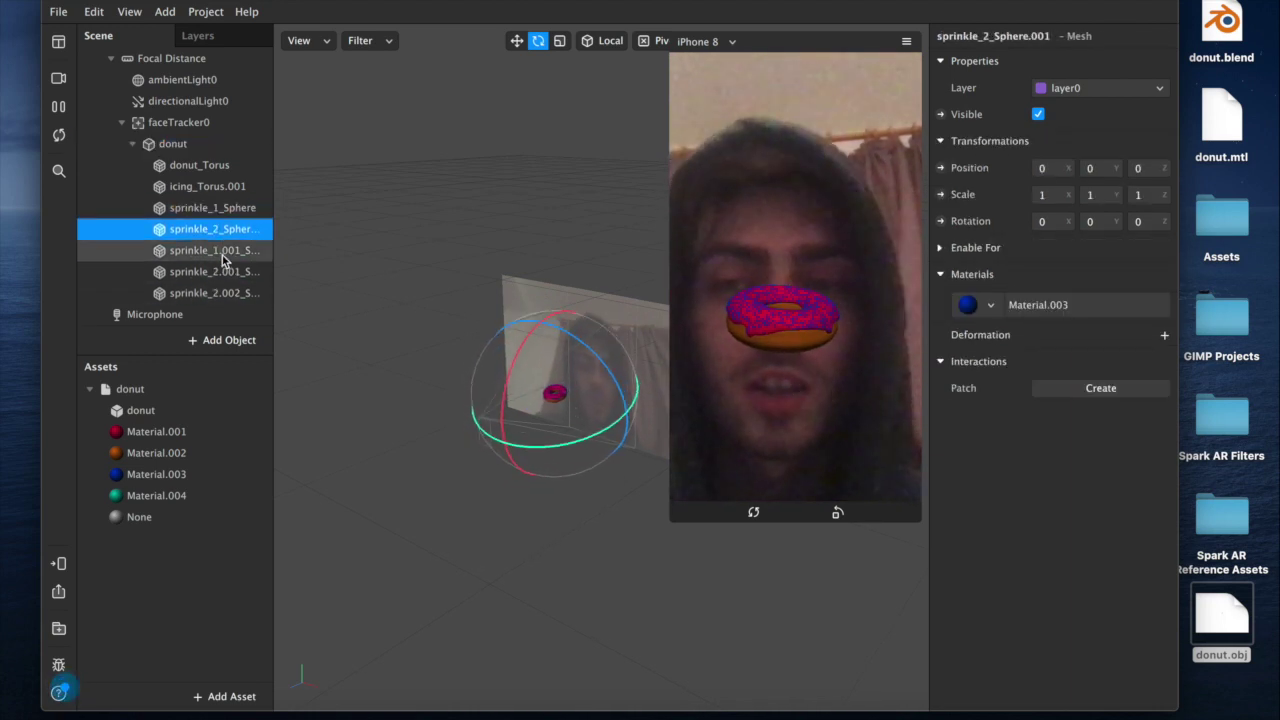
click(205, 250)
key(ctrl+Left)
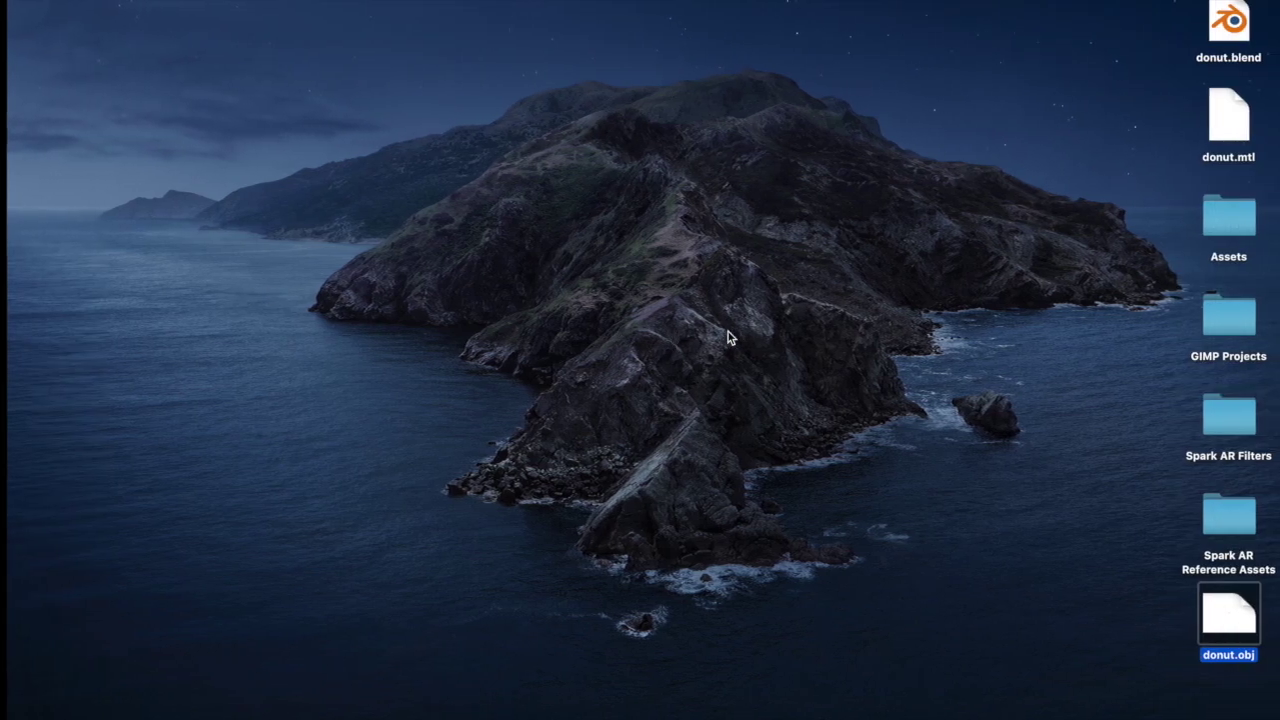
Step: In Blender's Shading tab, view the sprinkle Material.003 node setup
click(643, 710)
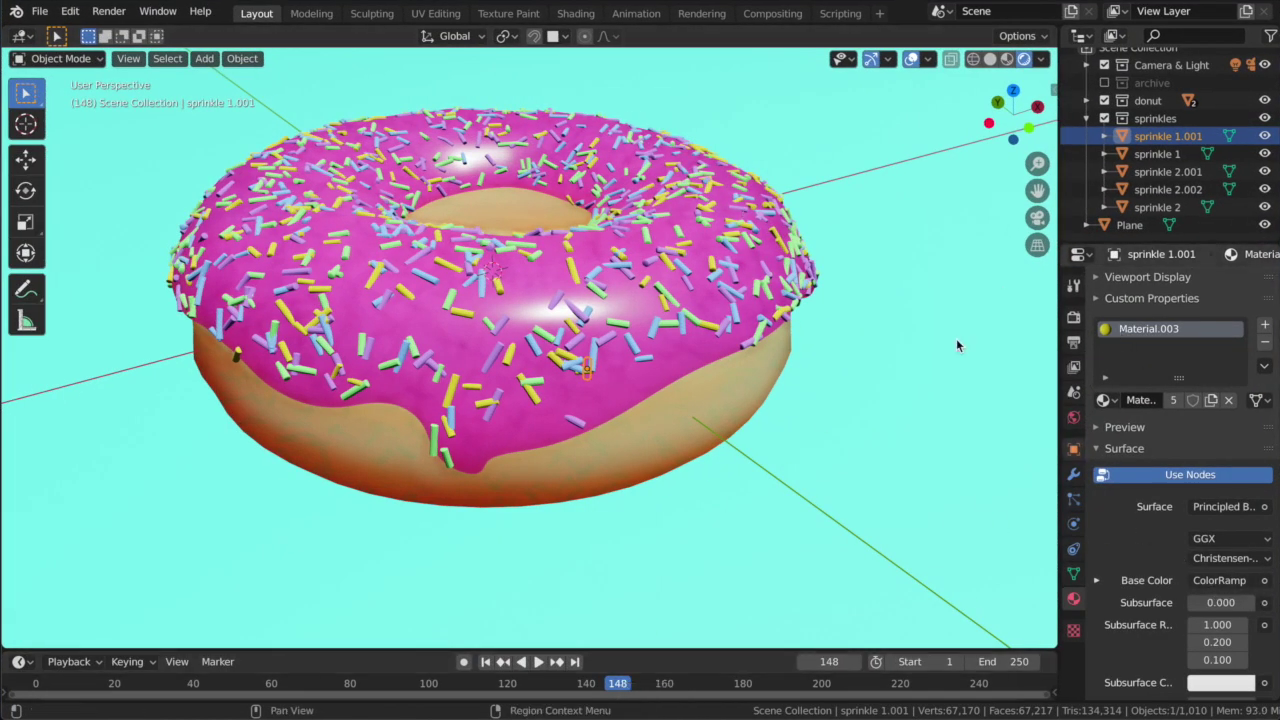
click(576, 13)
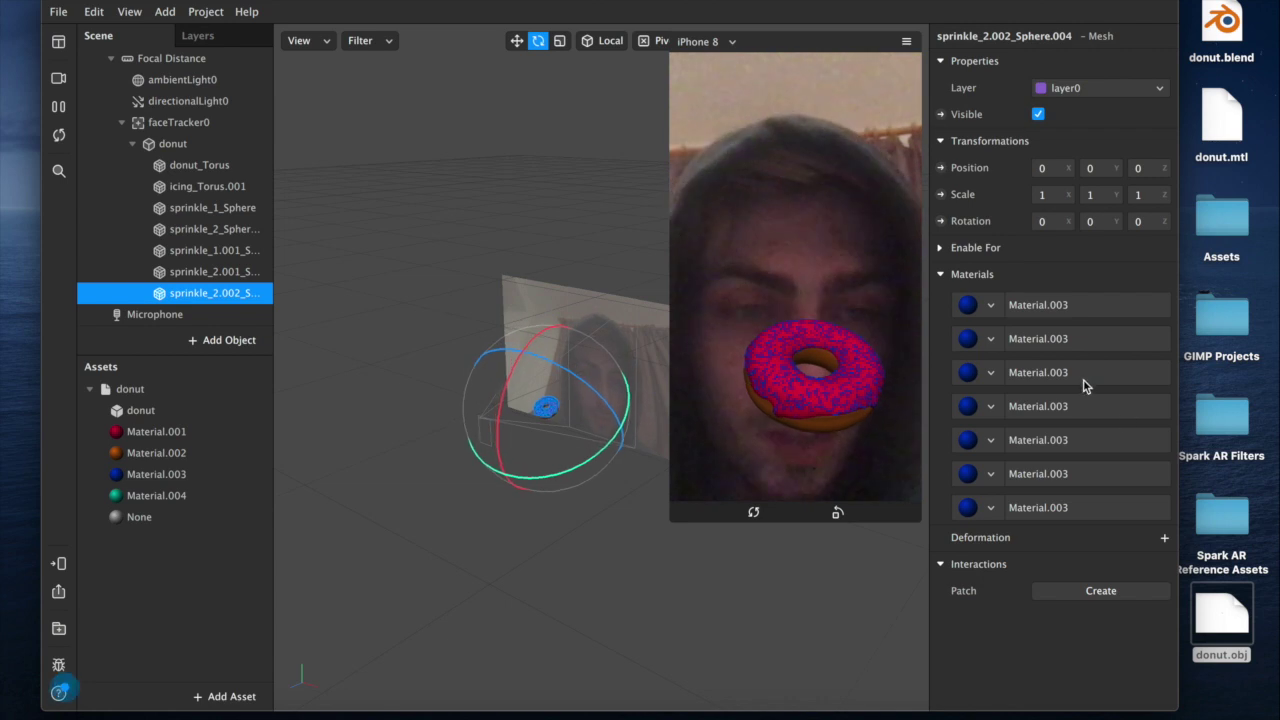
click(210, 271)
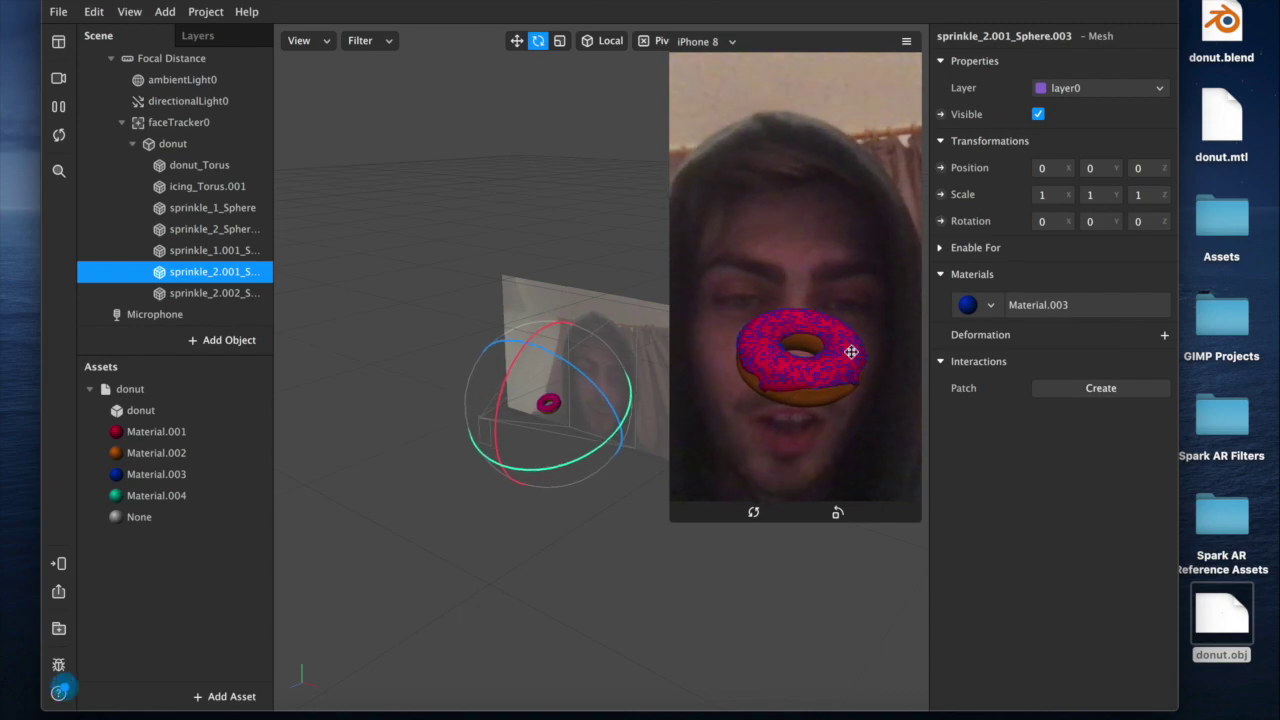
key(ctrl+Left)
Step: Return to Layout, orbit above the donut and select sprinkle 2.002 and sprinkle 2.001
scroll(643, 265, up, 3)
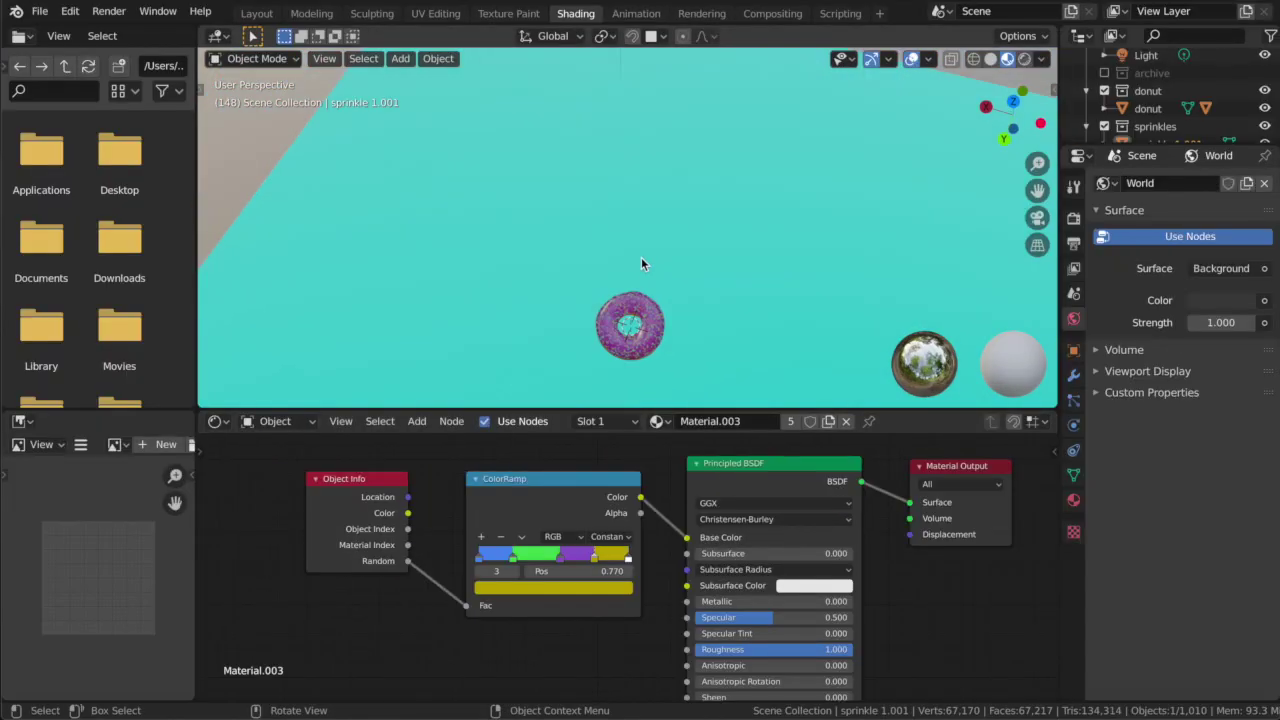
click(256, 14)
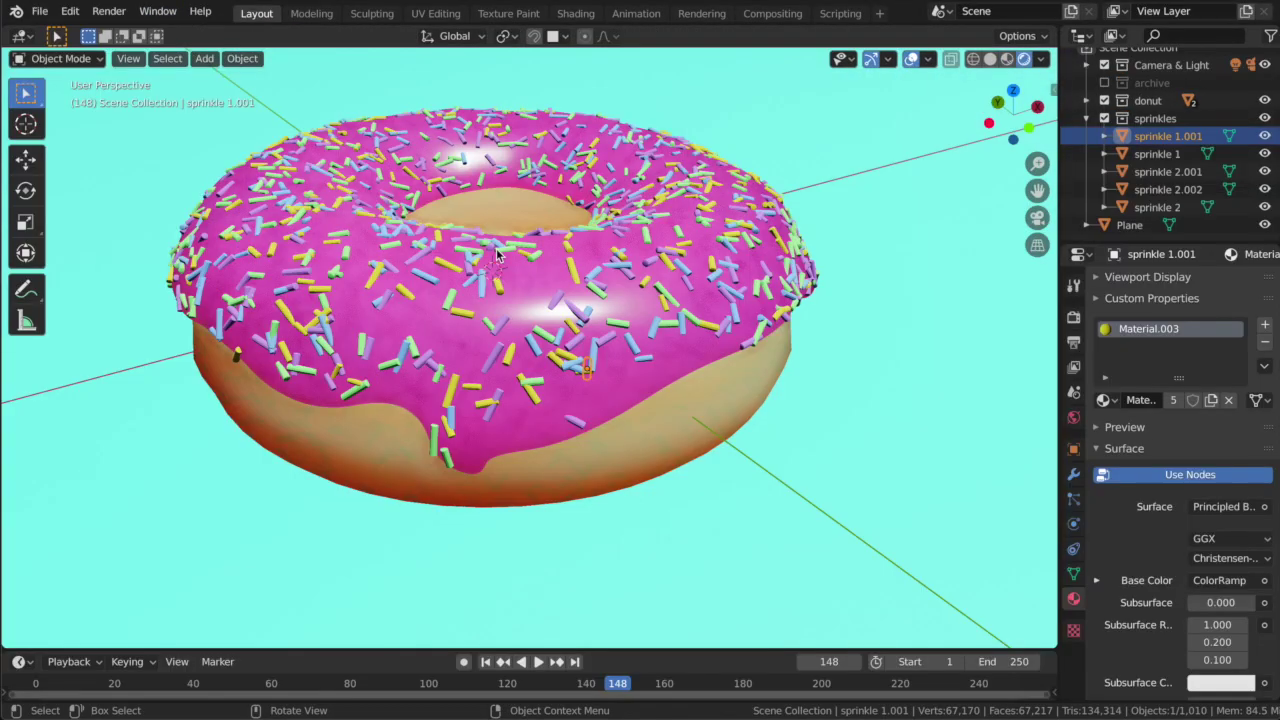
middle_drag(497, 255, 811, 167)
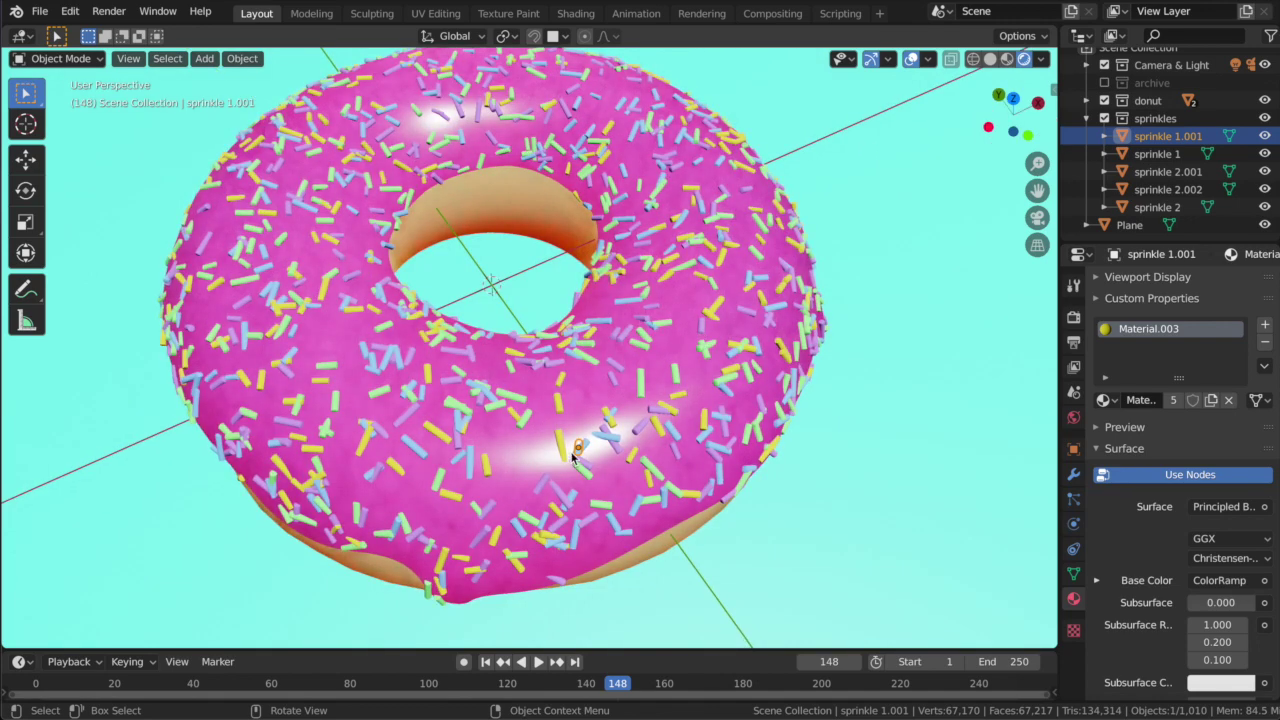
click(1166, 189)
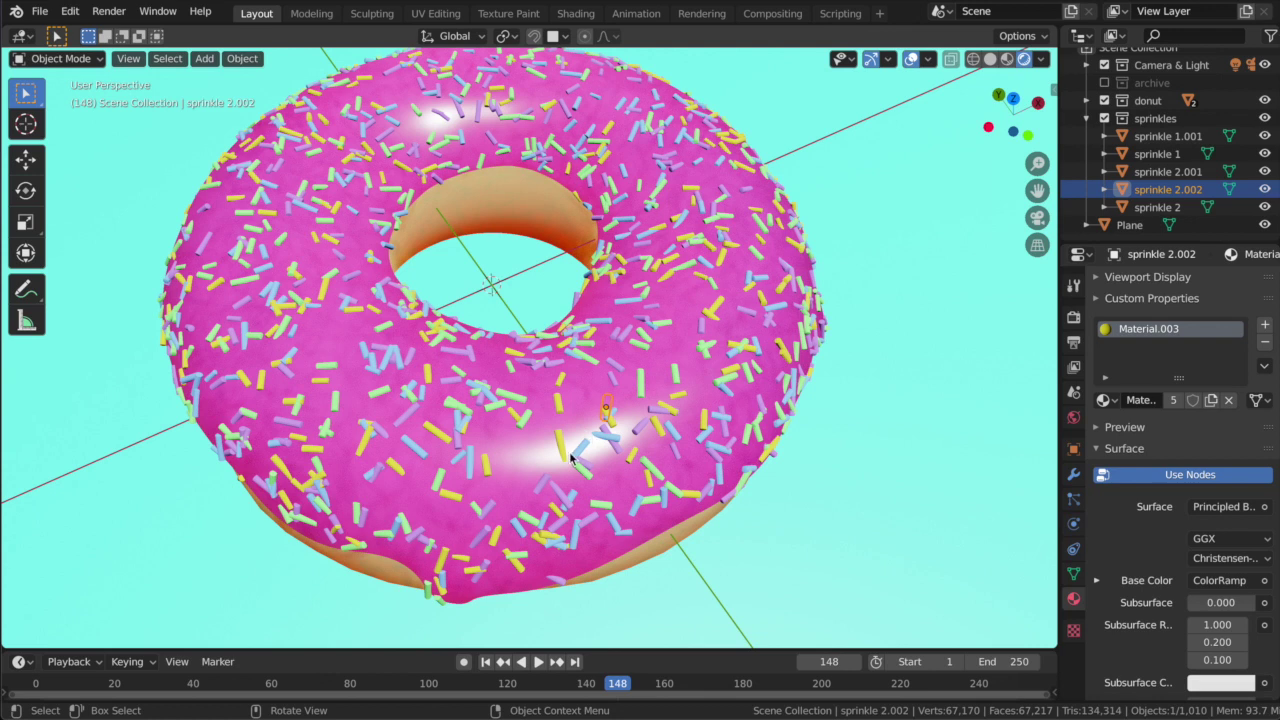
click(1163, 175)
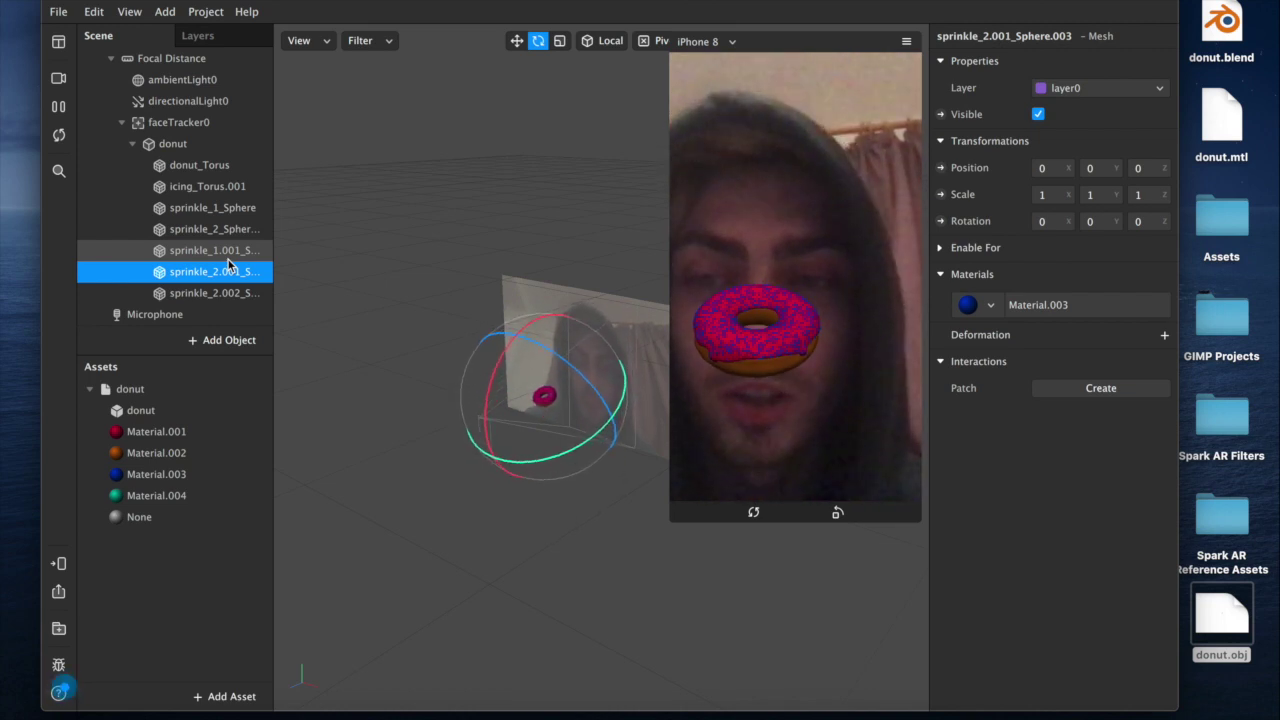
Step: Delete the teal Material.004 asset
click(163, 478)
click(155, 496)
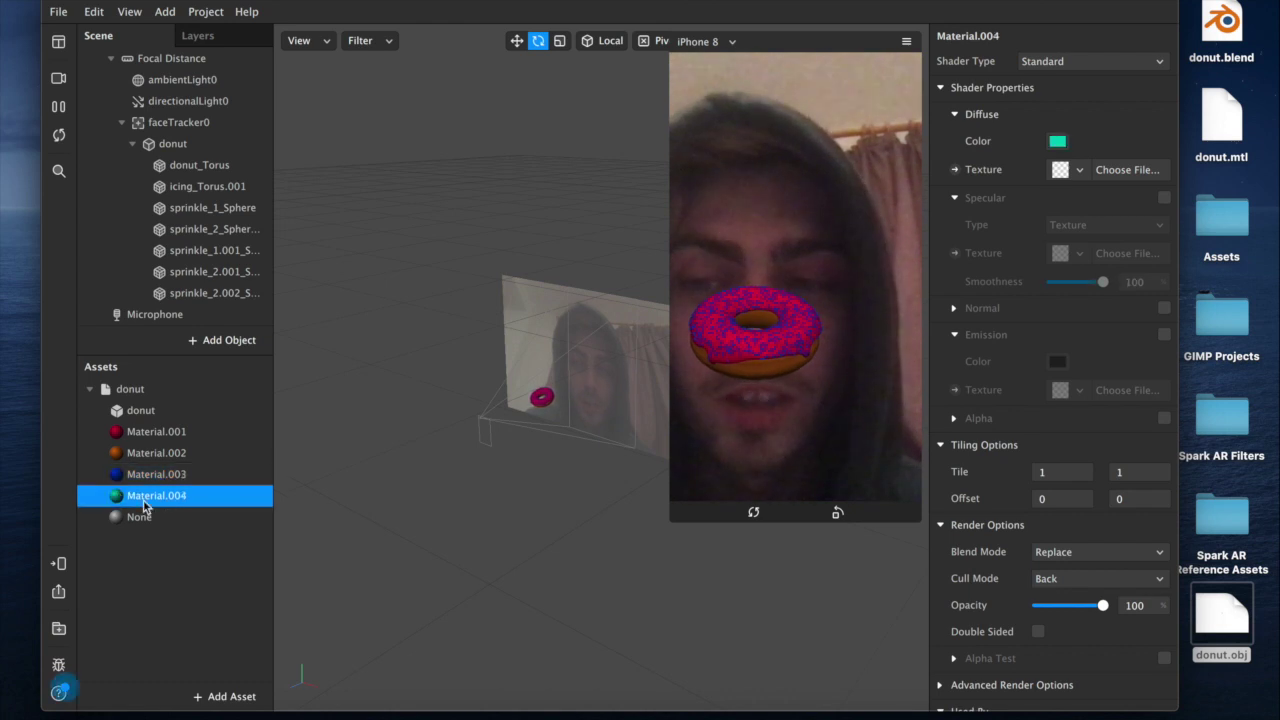
key(BackSpace)
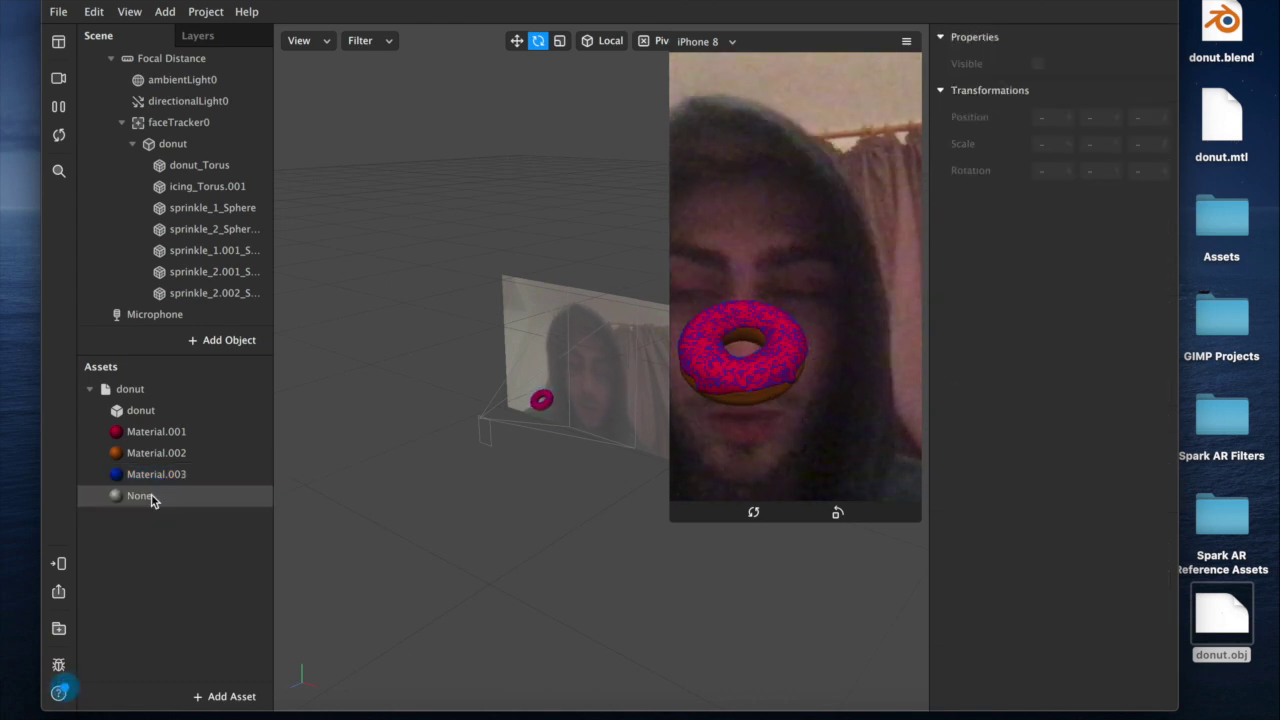
click(160, 472)
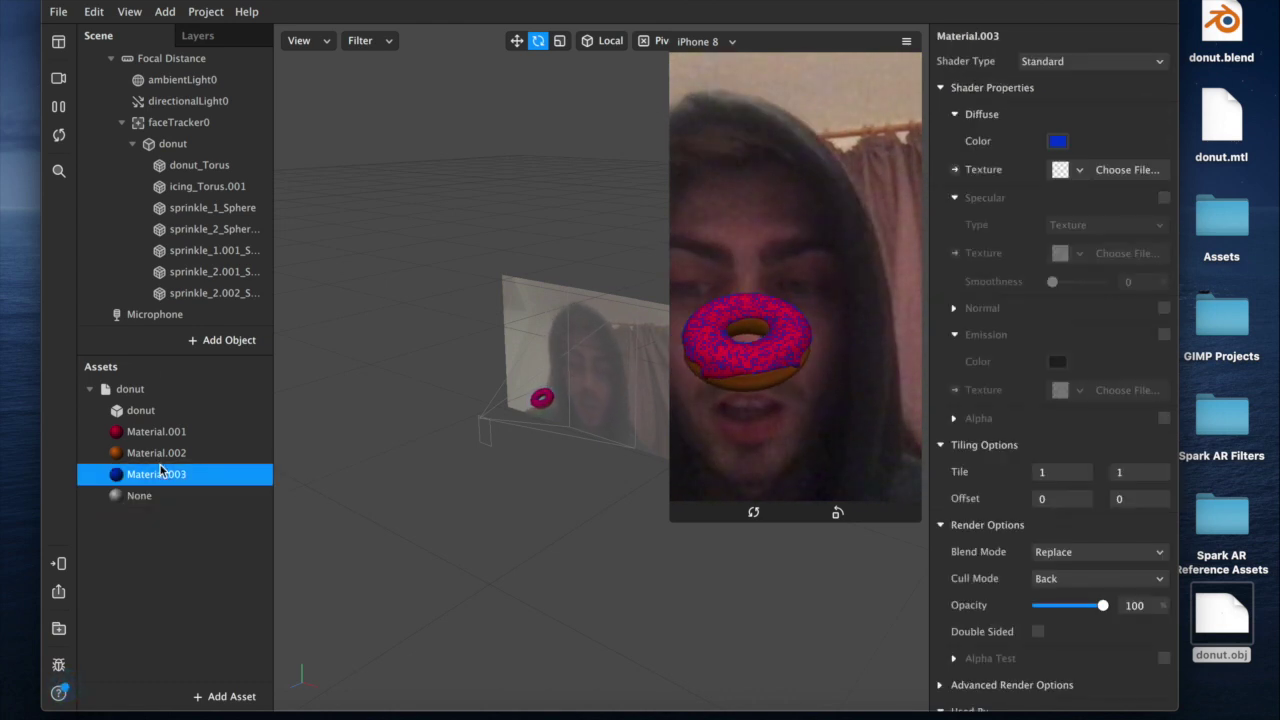
Step: Inspect the donut's meshes, then delete the four redundant sprinkle meshes
click(213, 170)
click(207, 187)
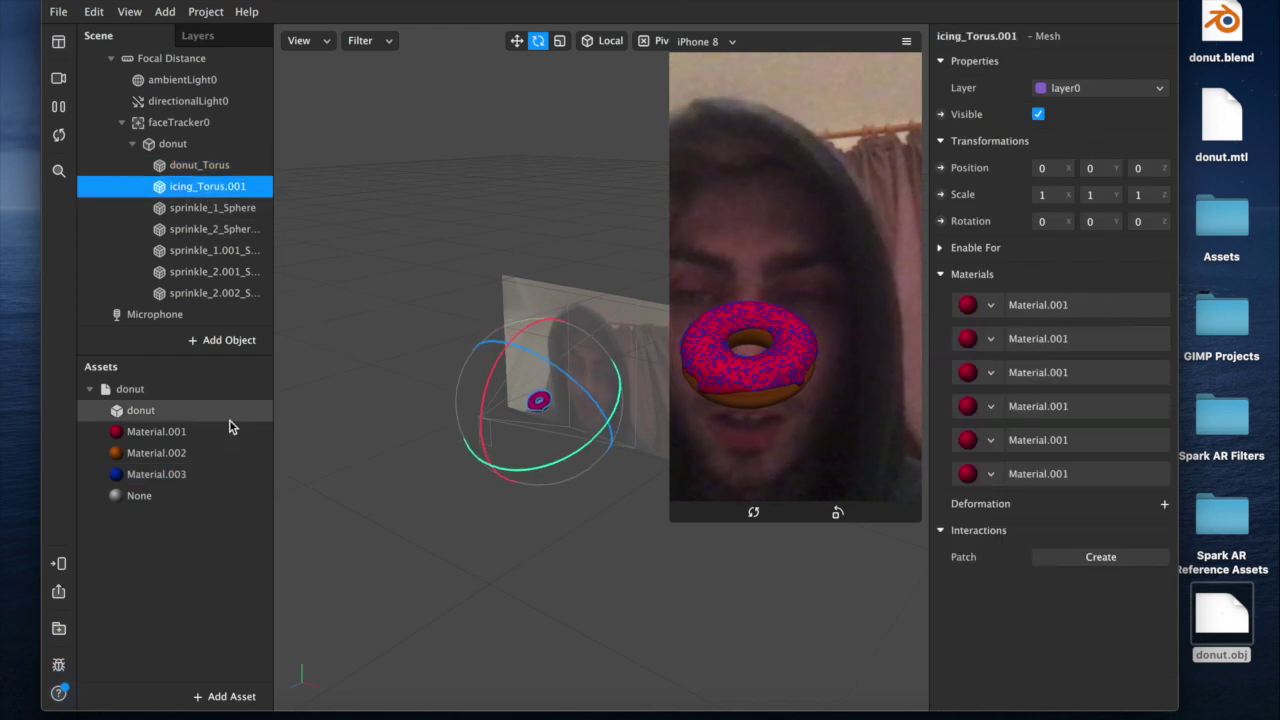
click(158, 476)
click(216, 209)
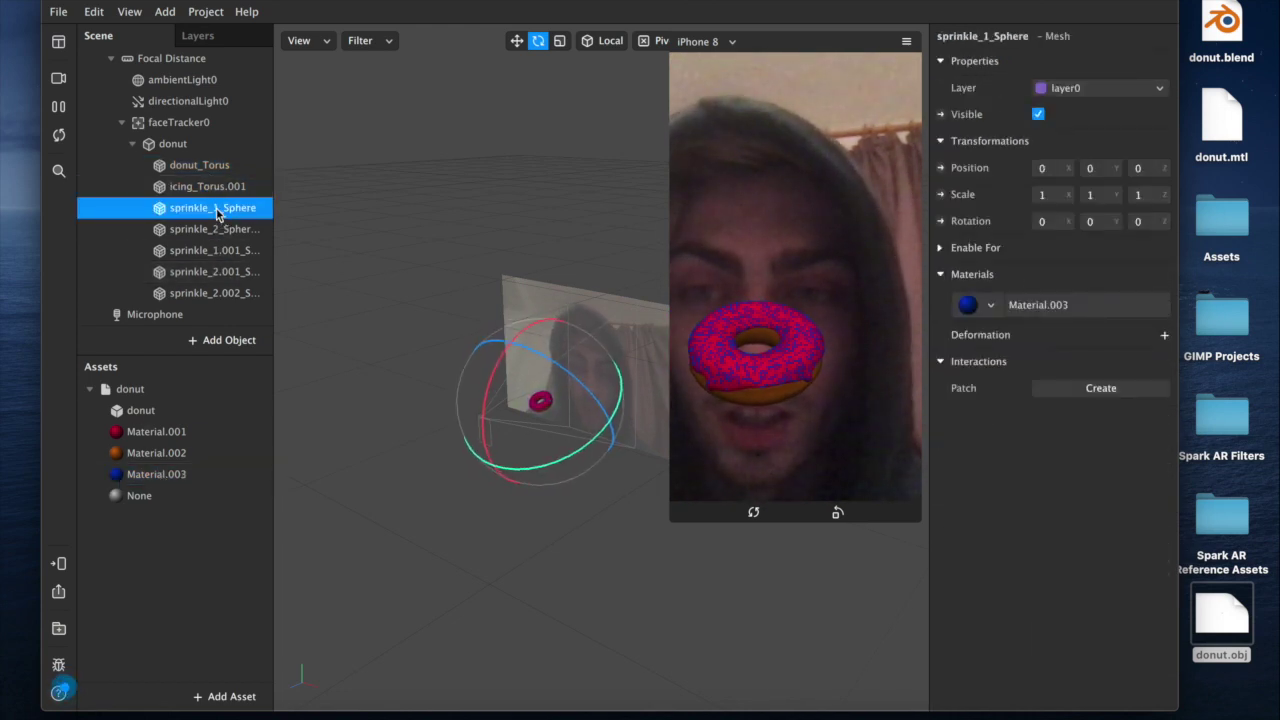
click(226, 293)
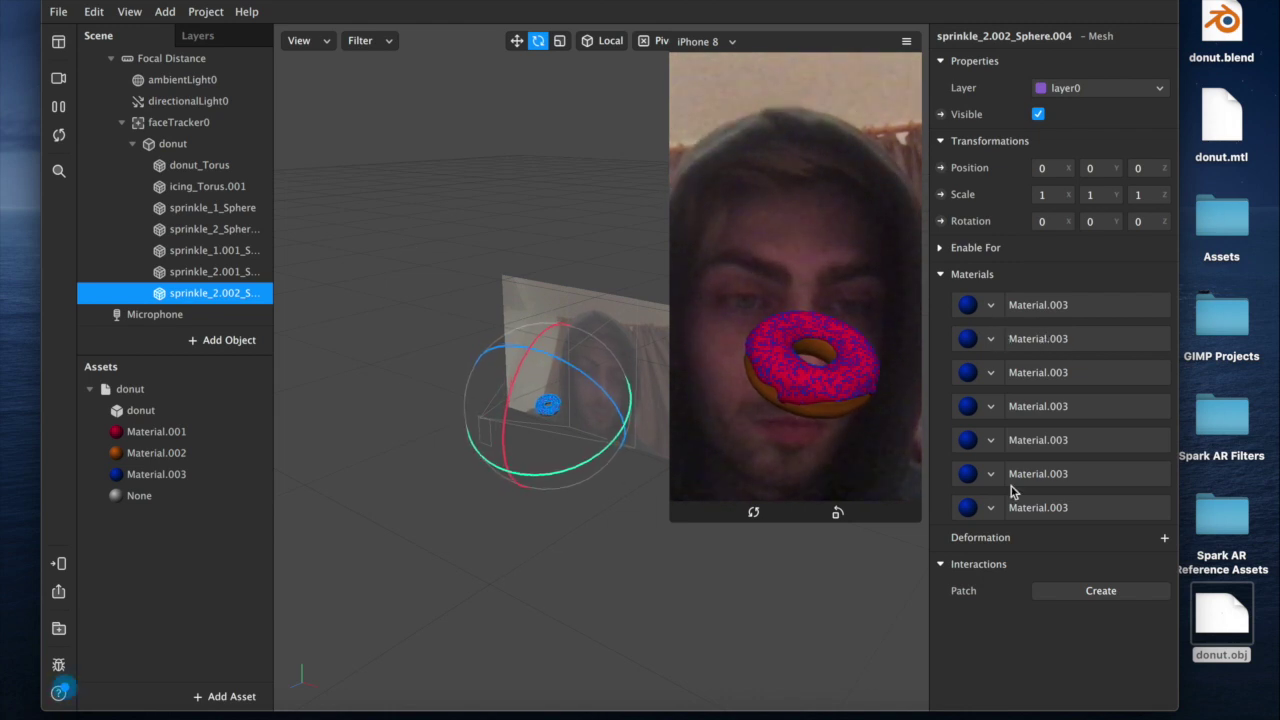
click(220, 270)
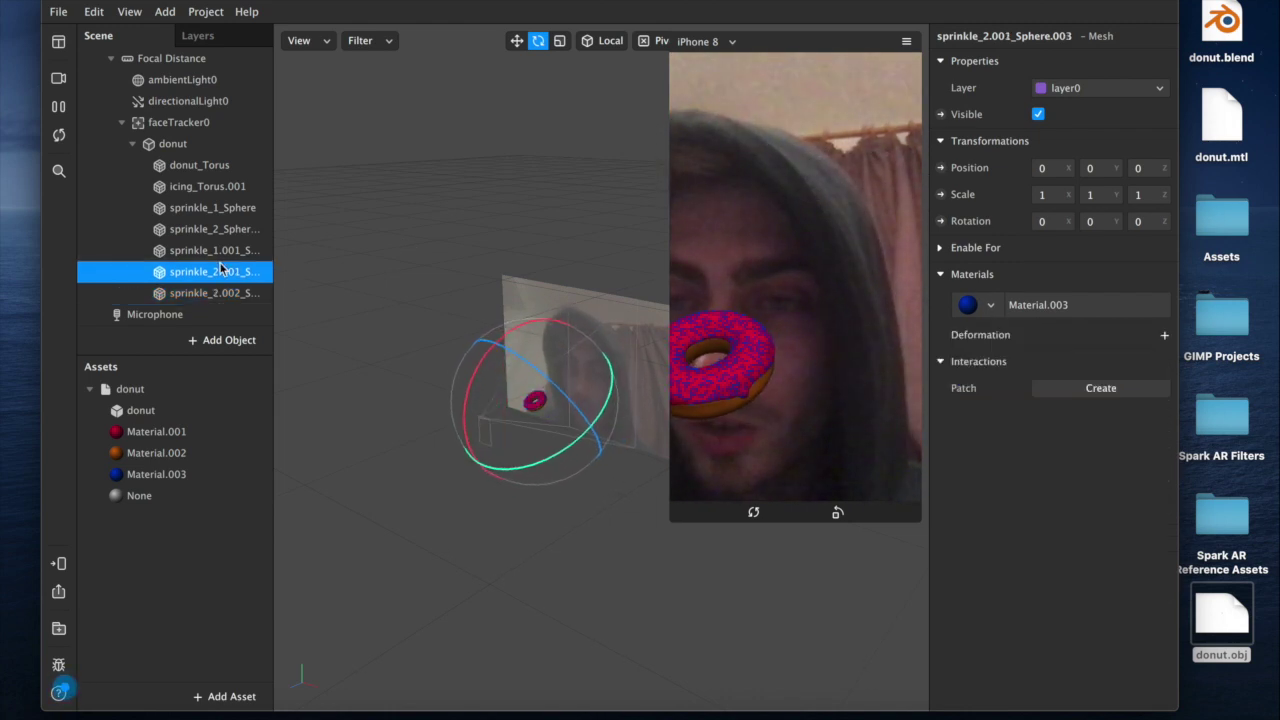
shift+click(223, 217)
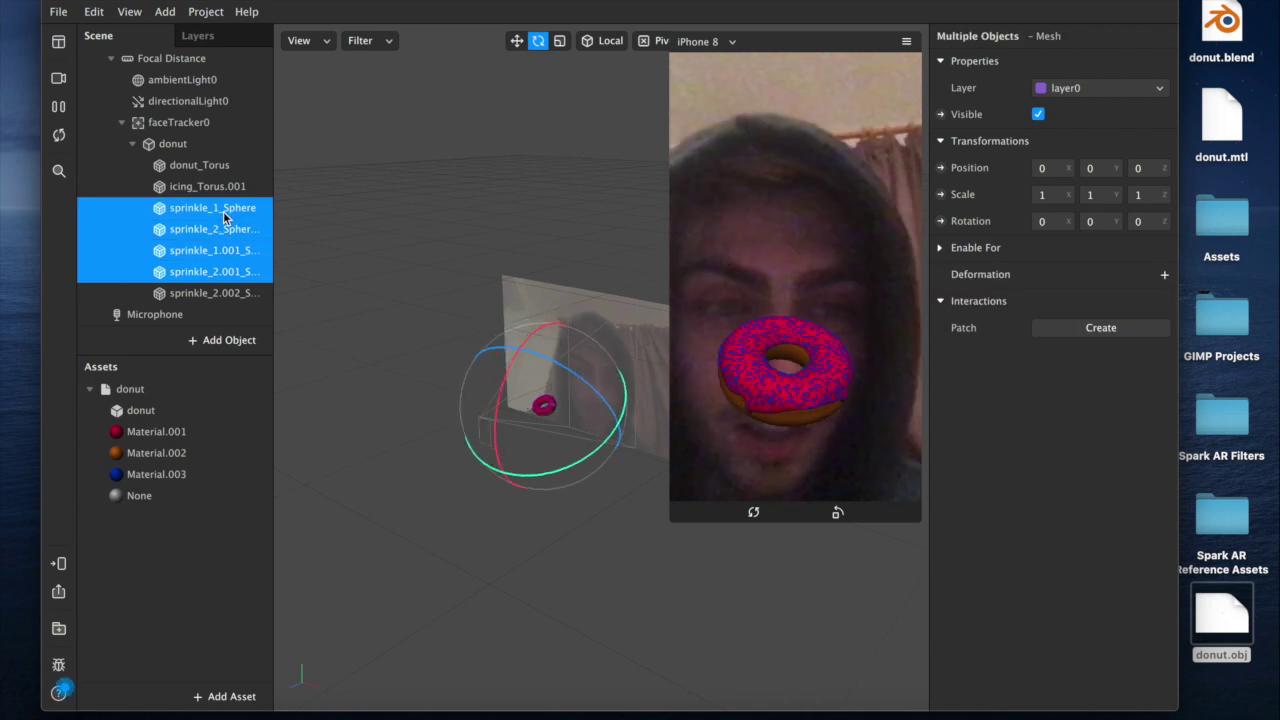
key(Delete)
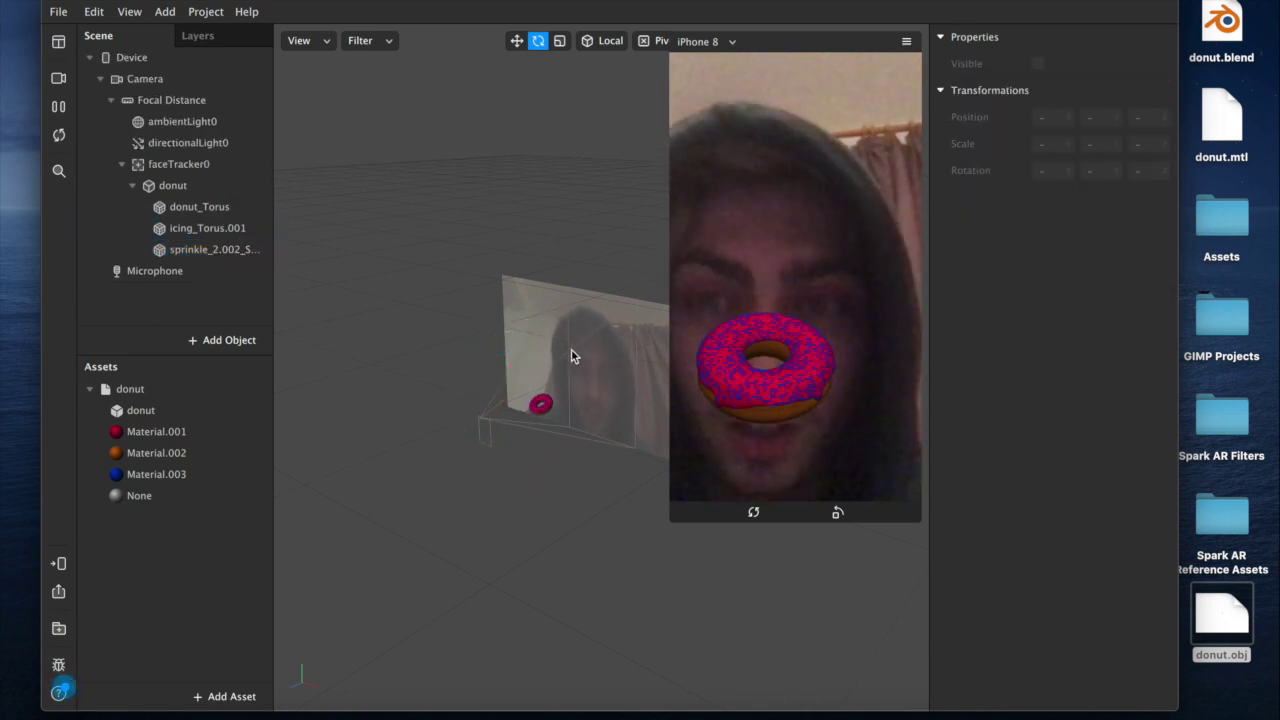
Step: Select the donut_Torus mesh and begin renaming it
click(180, 186)
click(188, 205)
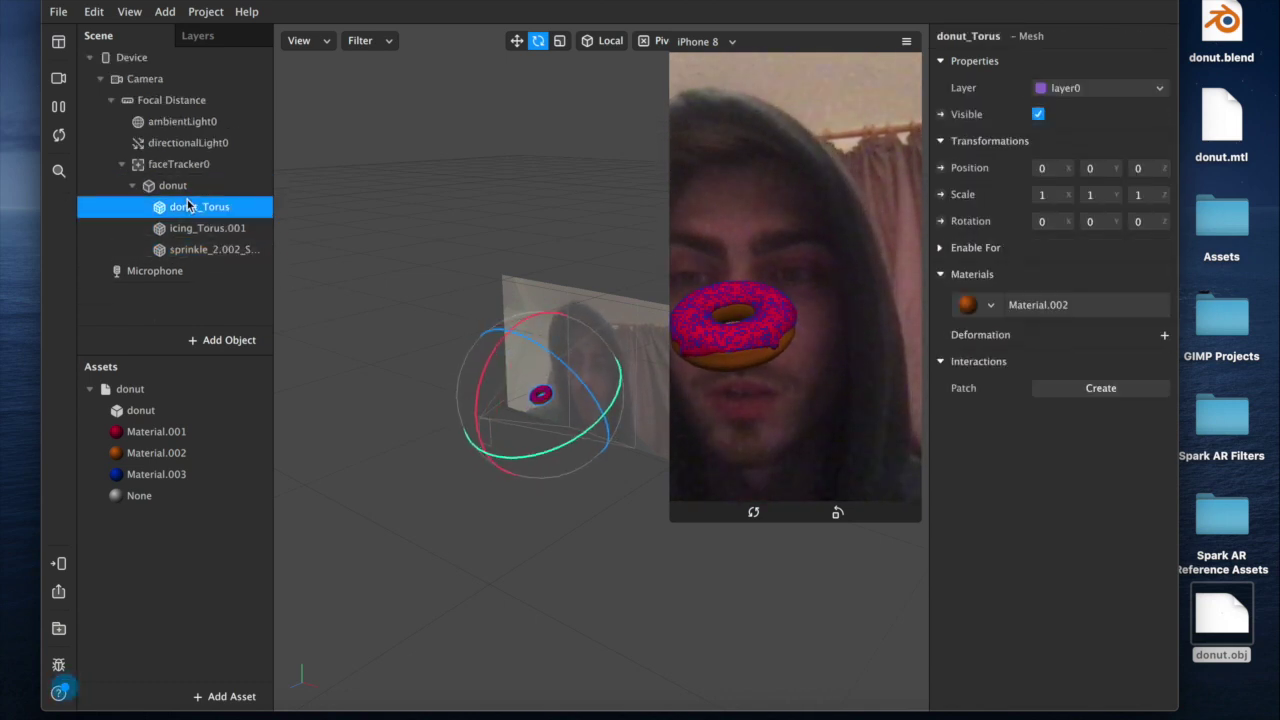
double_click(198, 208)
Step: Name donut_Torus 'donut' and rename icing_Torus.001 to 'icing'
text(donut)
key(Return)
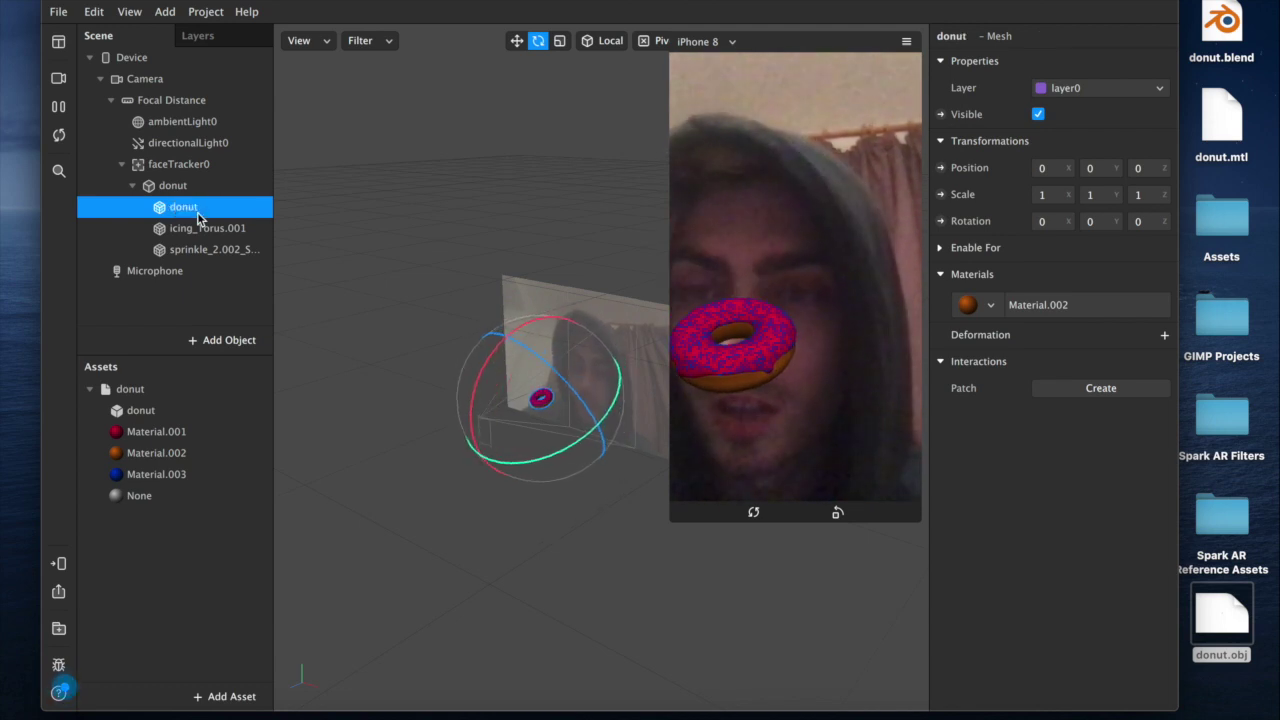
click(201, 246)
double_click(200, 229)
text(icing)
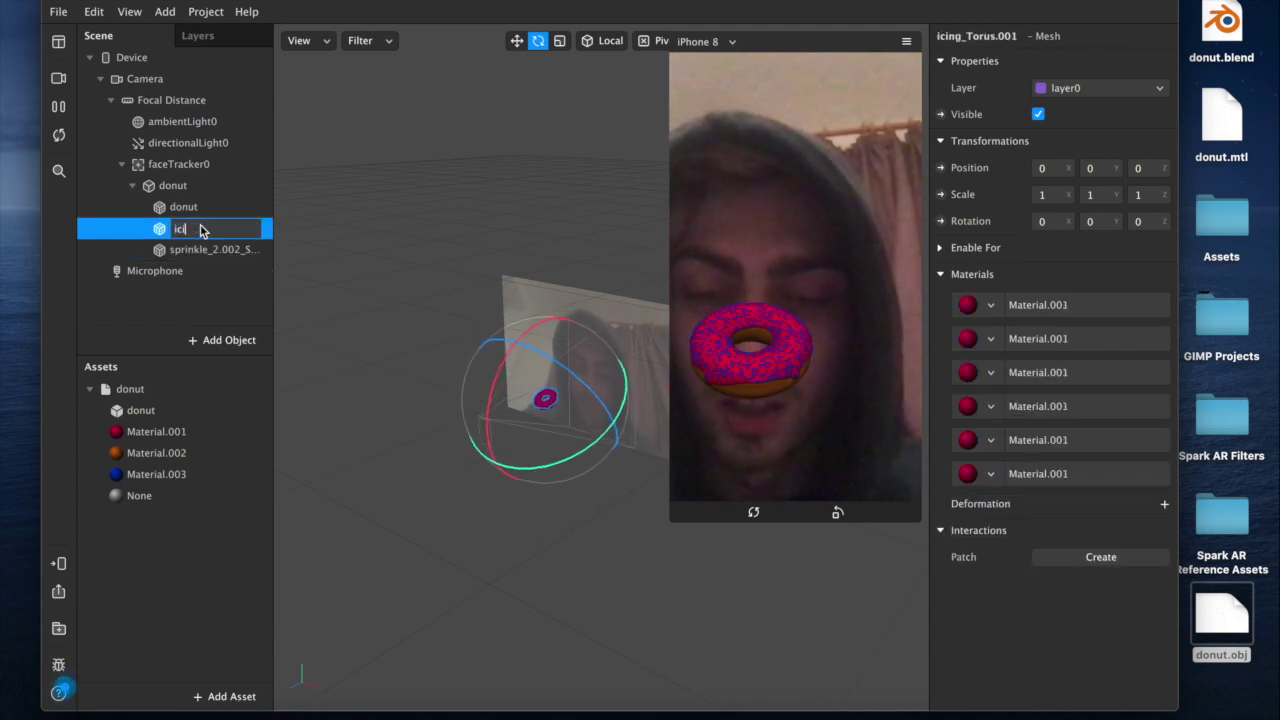
key(Return)
Step: Rename the remaining sprinkle mesh to 'sprinkles' and shrink the phone preview
click(205, 250)
double_click(207, 250)
text(sprinkles)
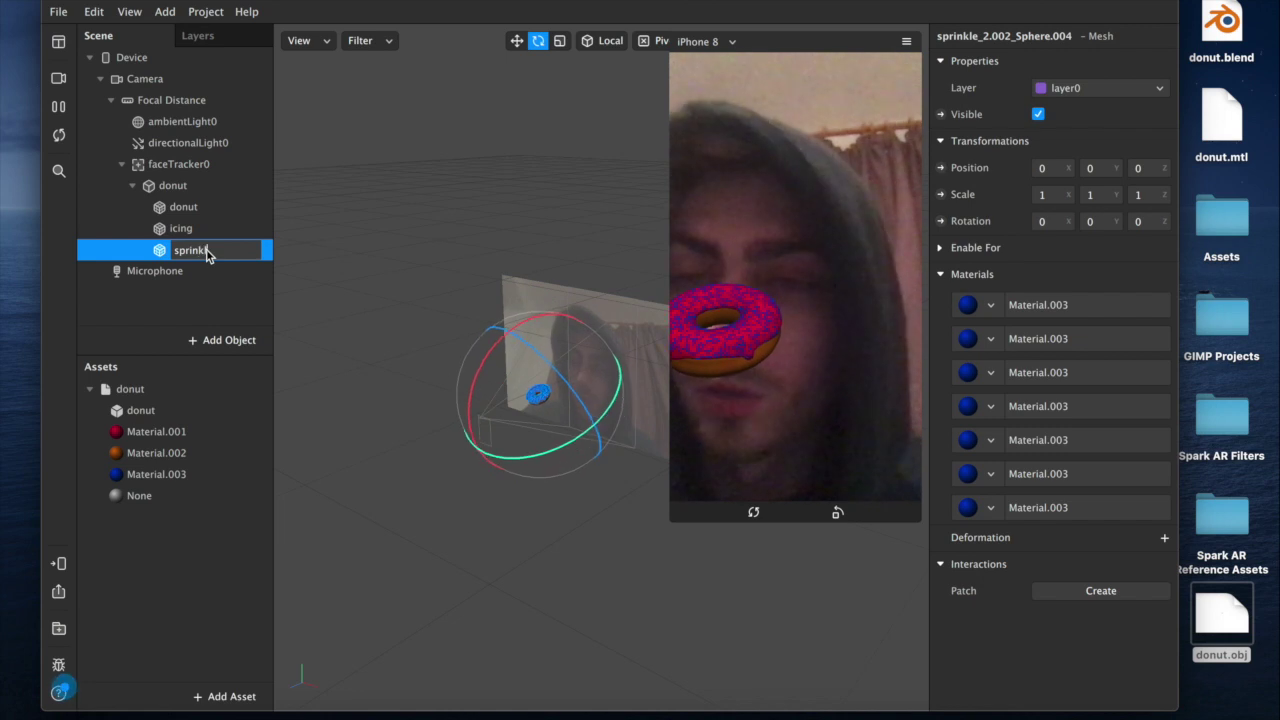
key(Return)
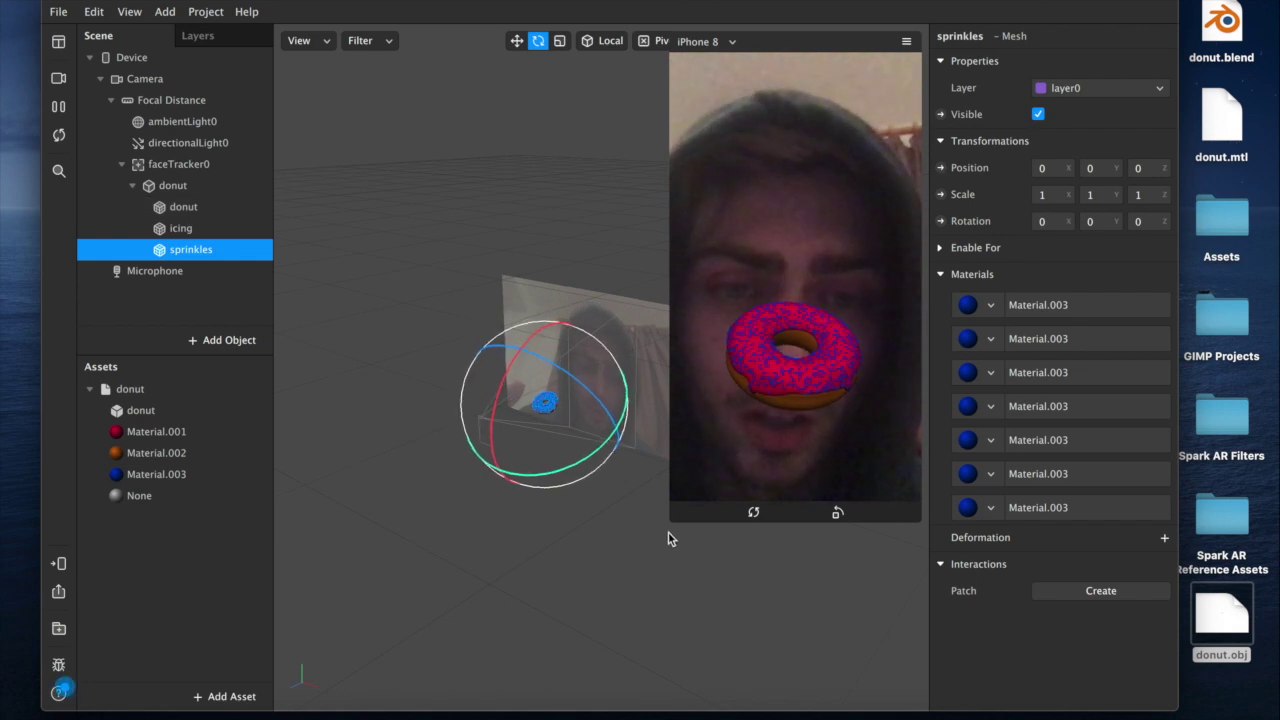
drag(670, 521, 717, 477)
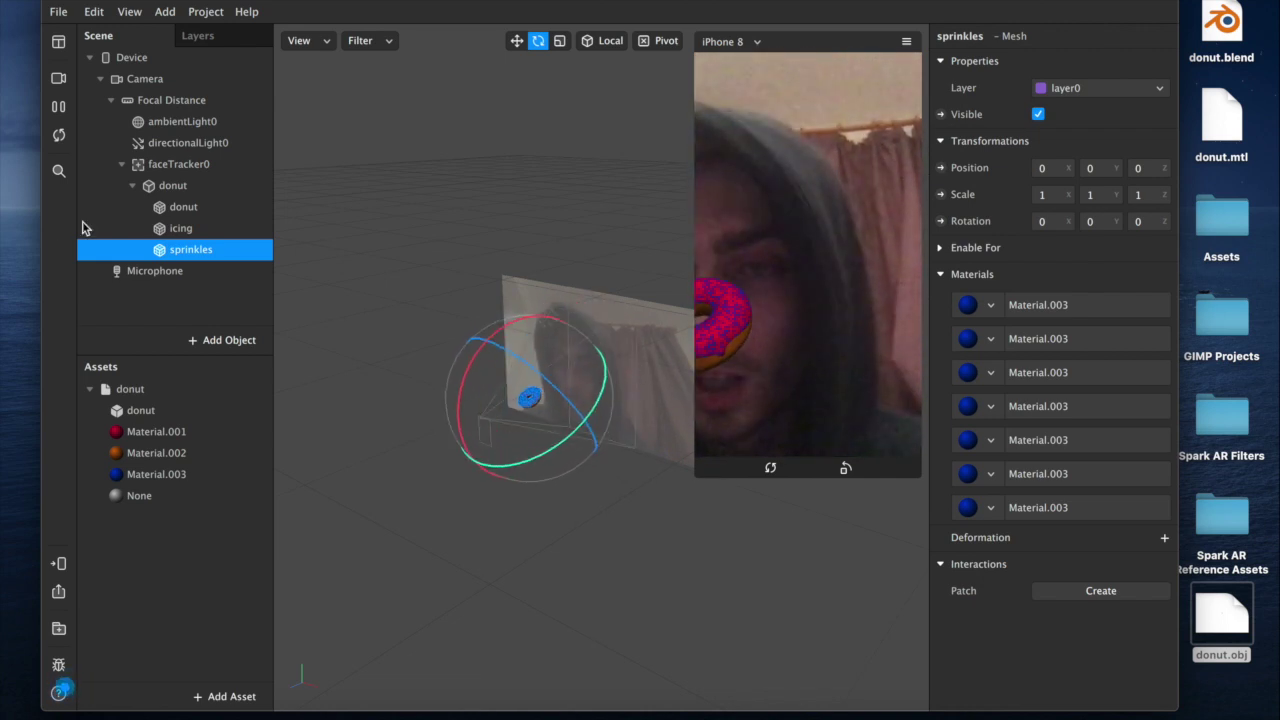
Step: Inspect the donut mesh asset, its asset collection and Material.001's shader settings
click(181, 207)
click(172, 410)
click(156, 431)
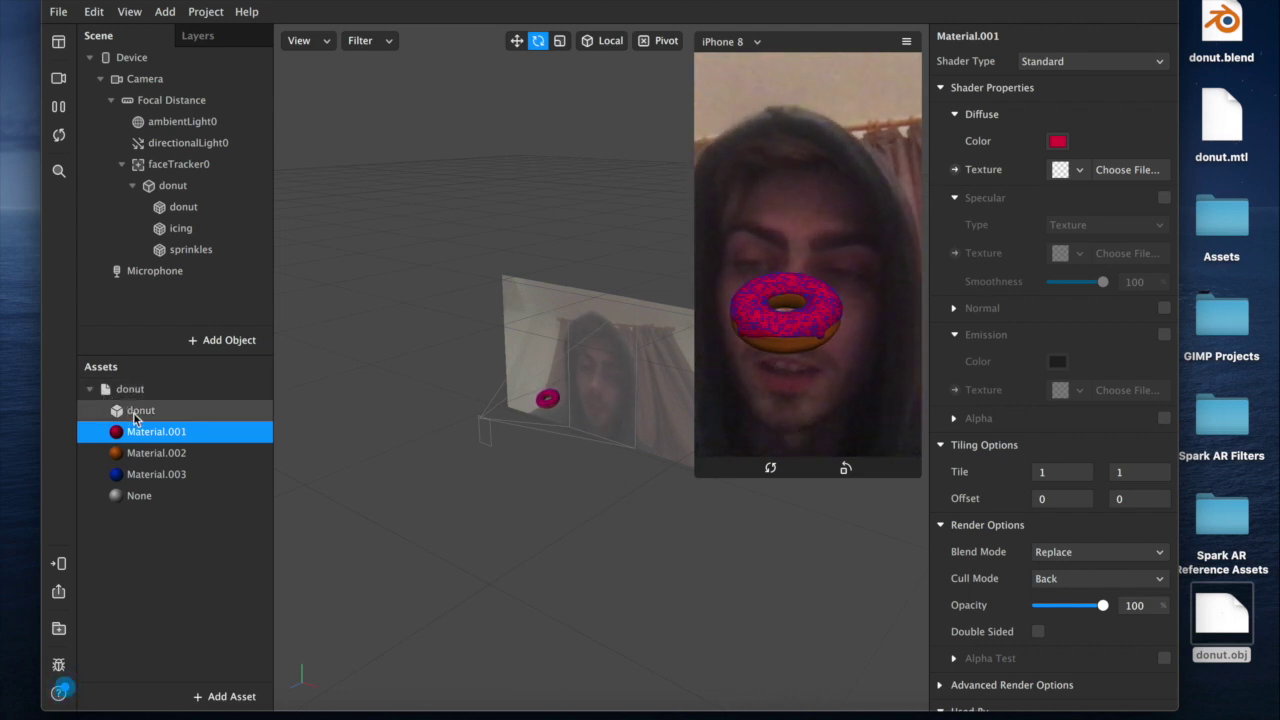
click(136, 418)
click(142, 393)
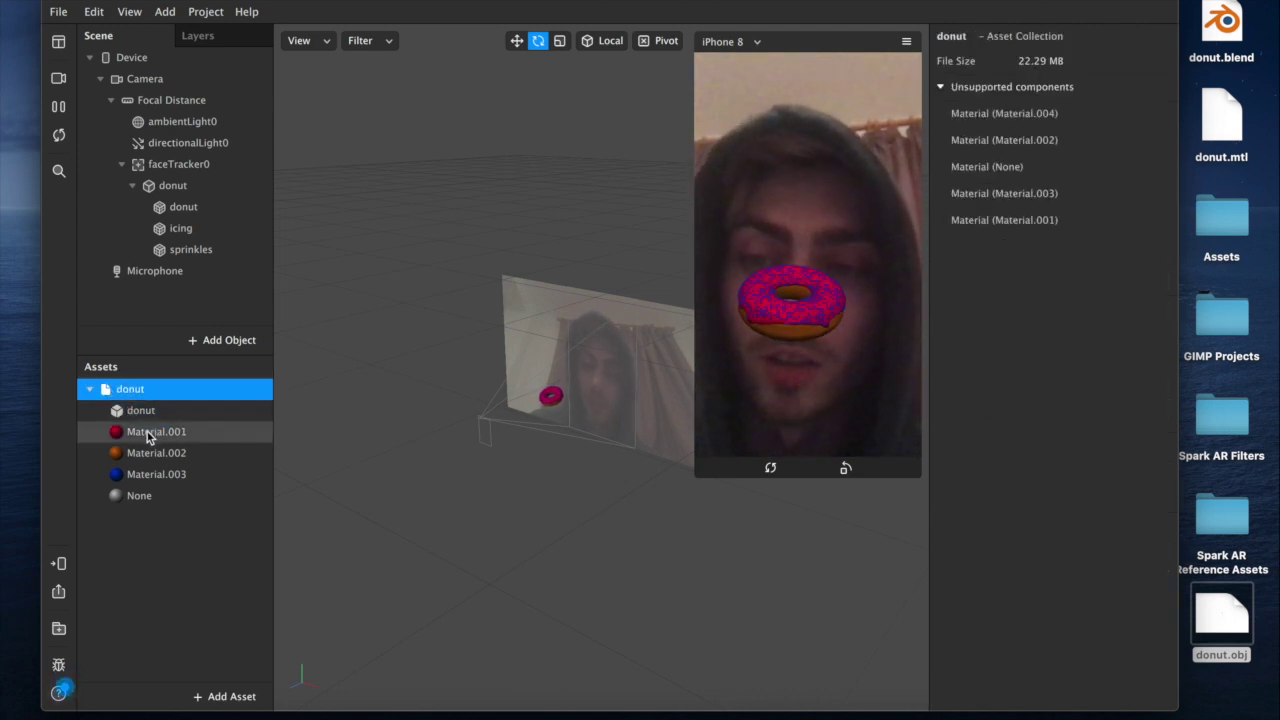
click(148, 436)
click(141, 410)
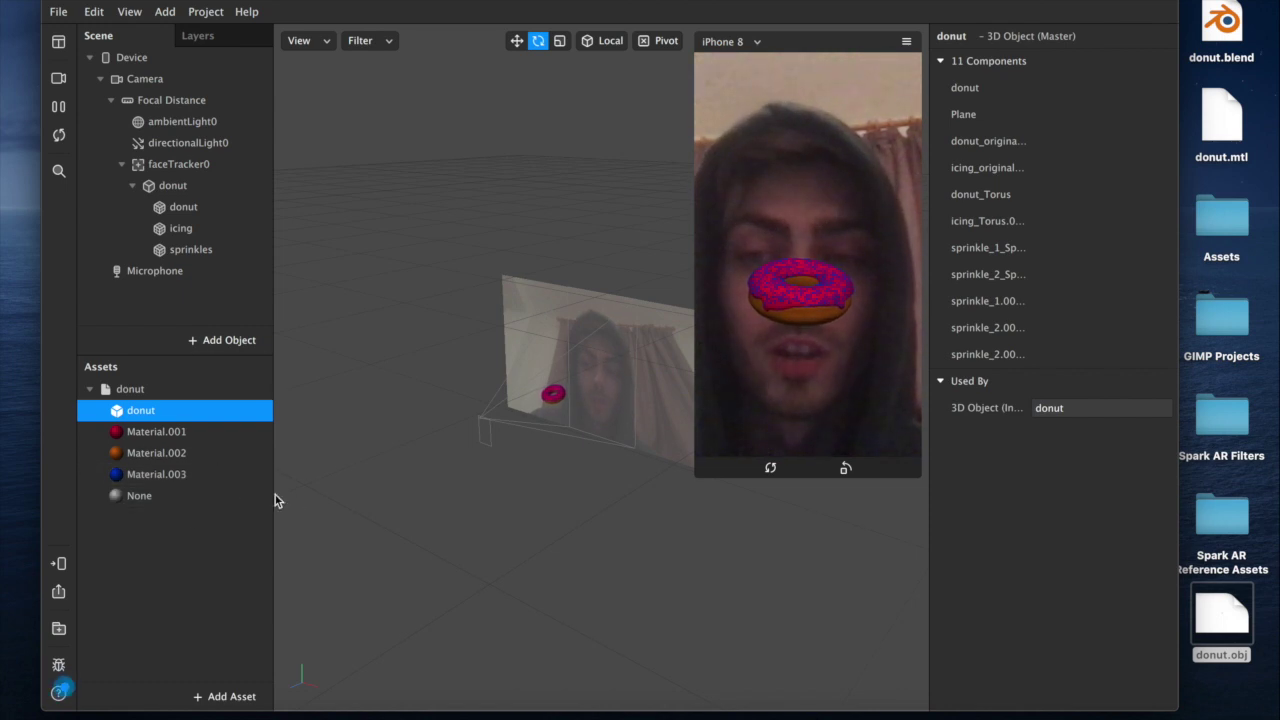
Step: Set Material.001, Material.002 and Material.003 to the Physically-Based shader type
click(141, 438)
click(172, 474)
shift+click(172, 433)
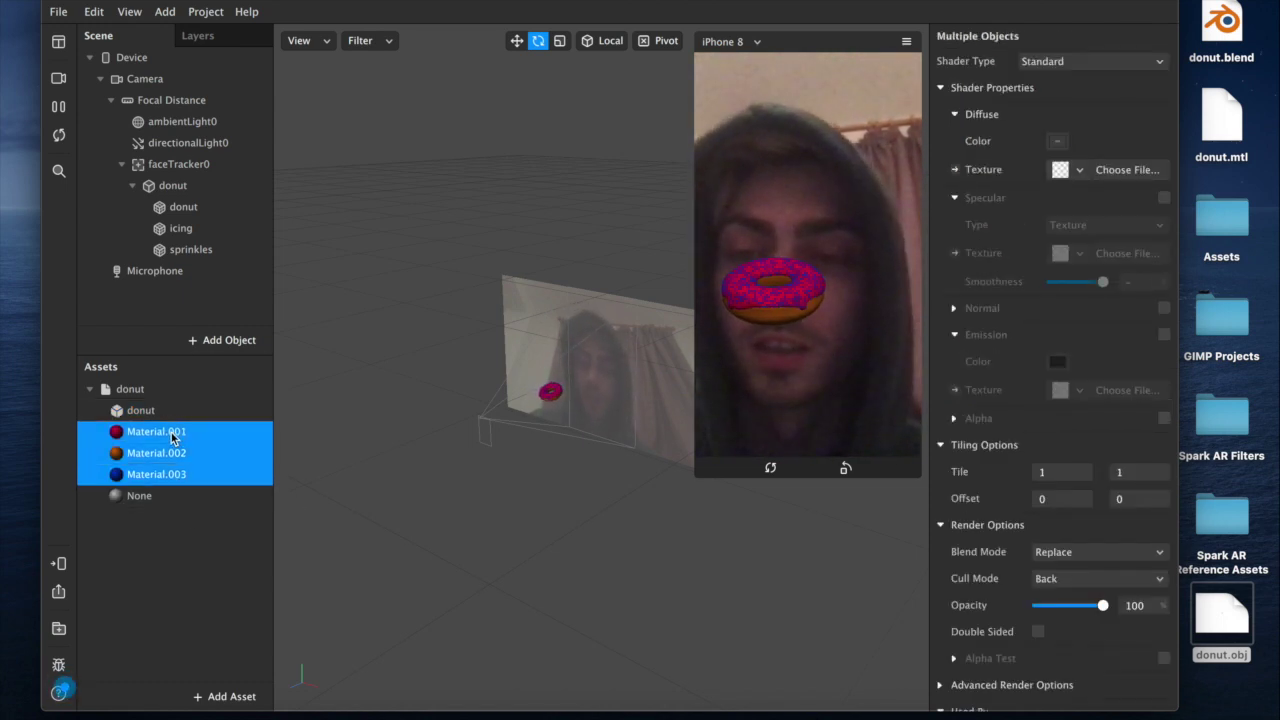
click(1061, 63)
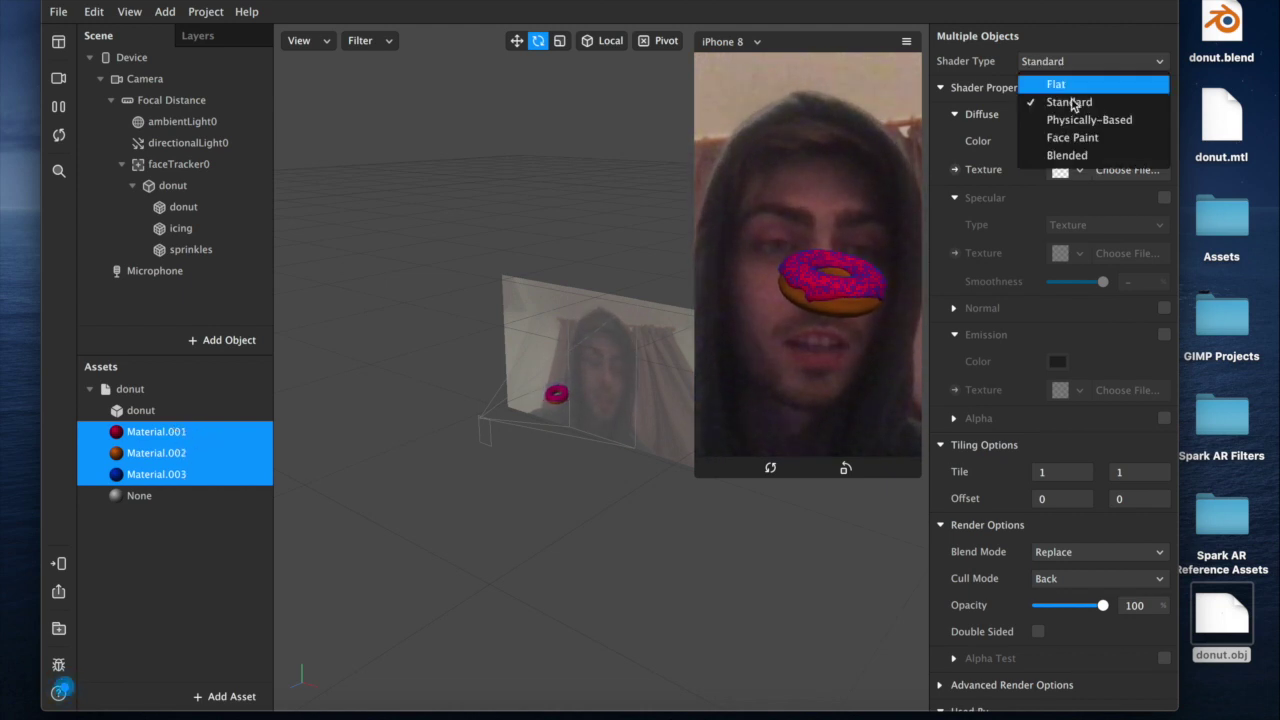
click(1091, 121)
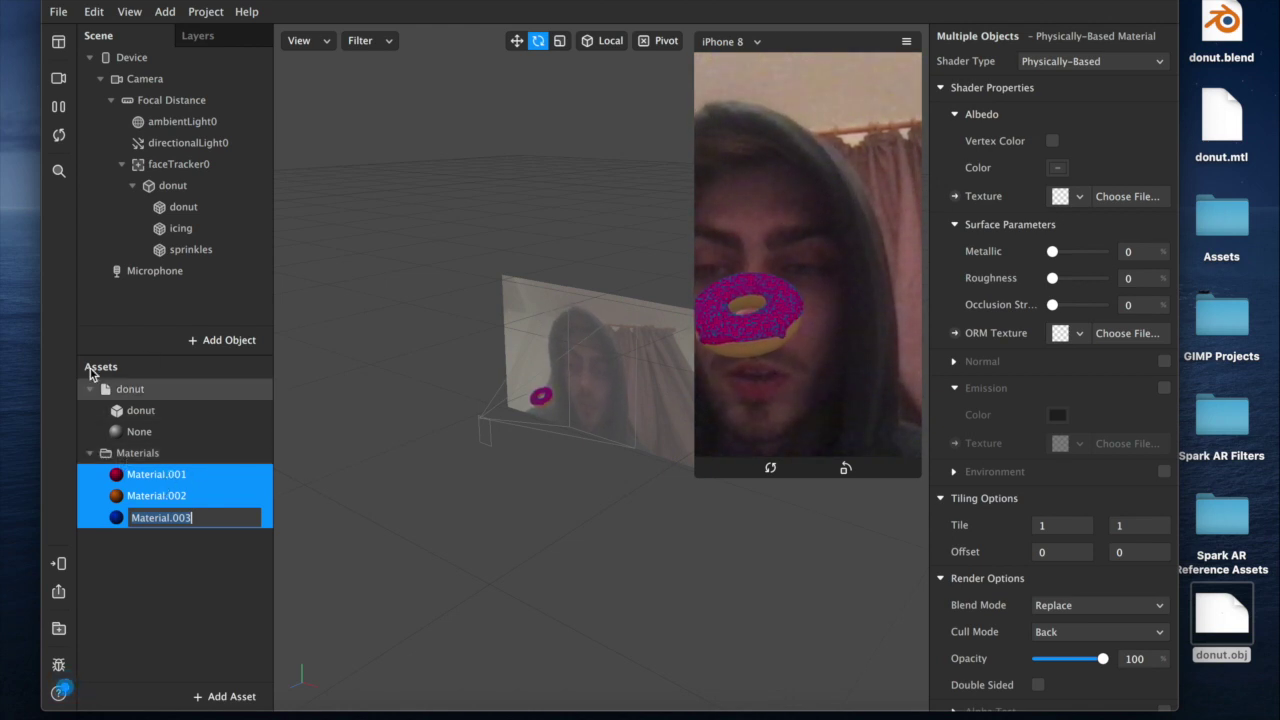
click(141, 430)
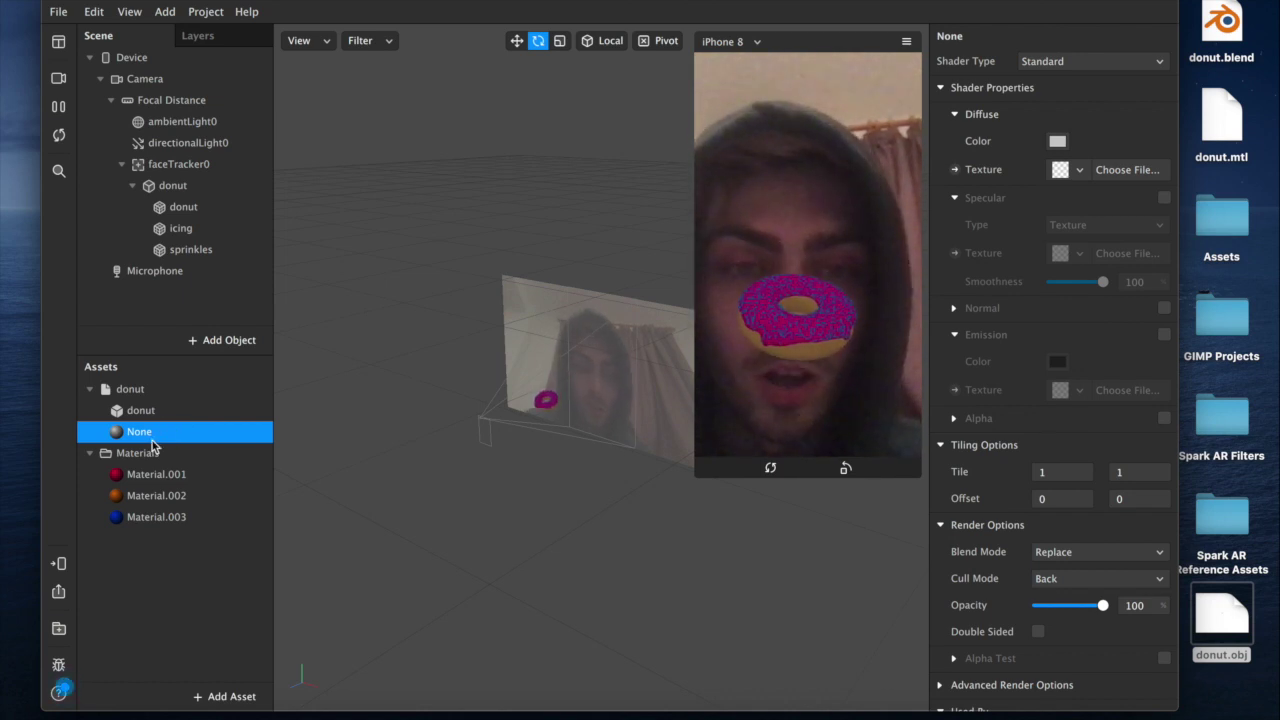
Step: Delete the unused None material and check which materials the donut and sprinkles meshes use
key(Delete)
click(140, 410)
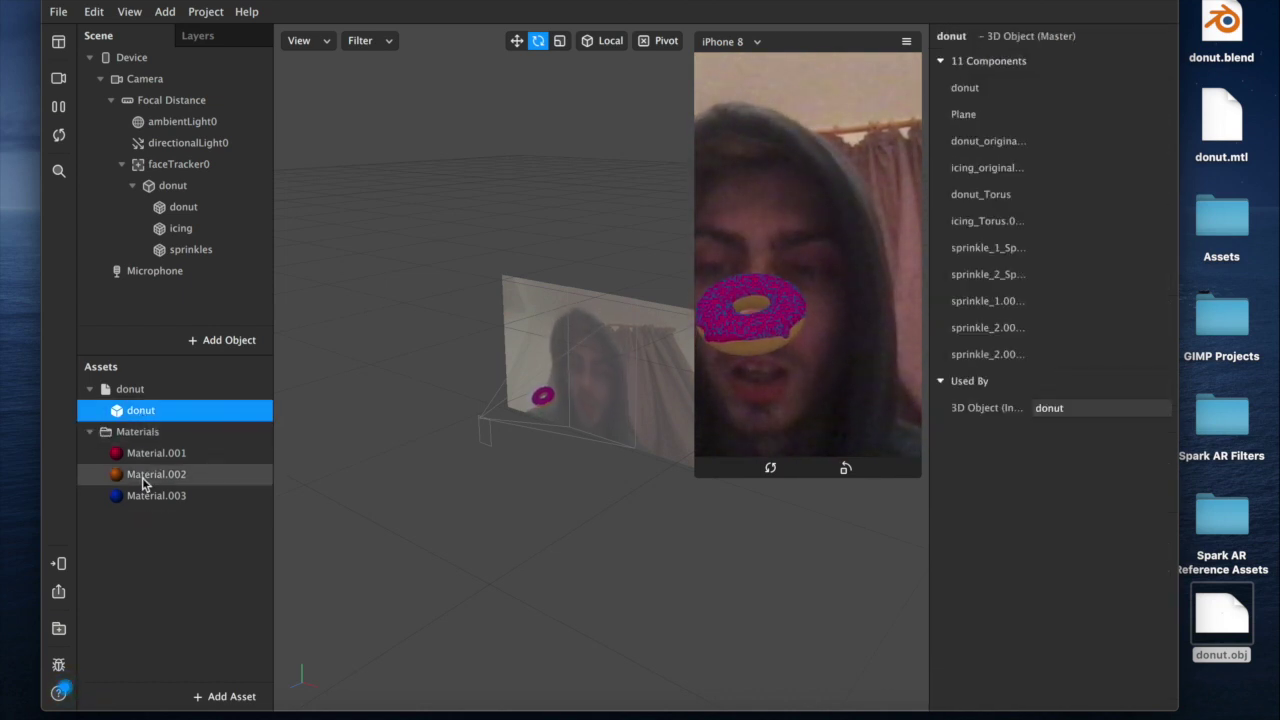
click(150, 453)
click(183, 207)
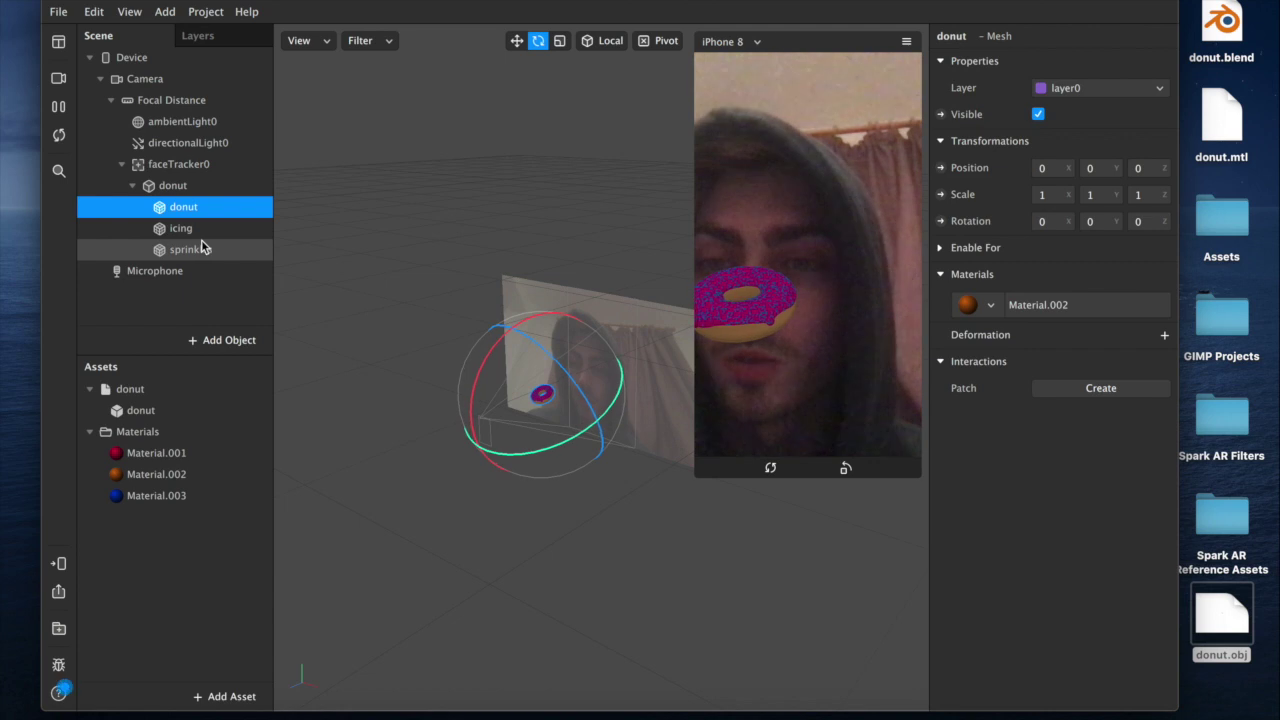
click(200, 247)
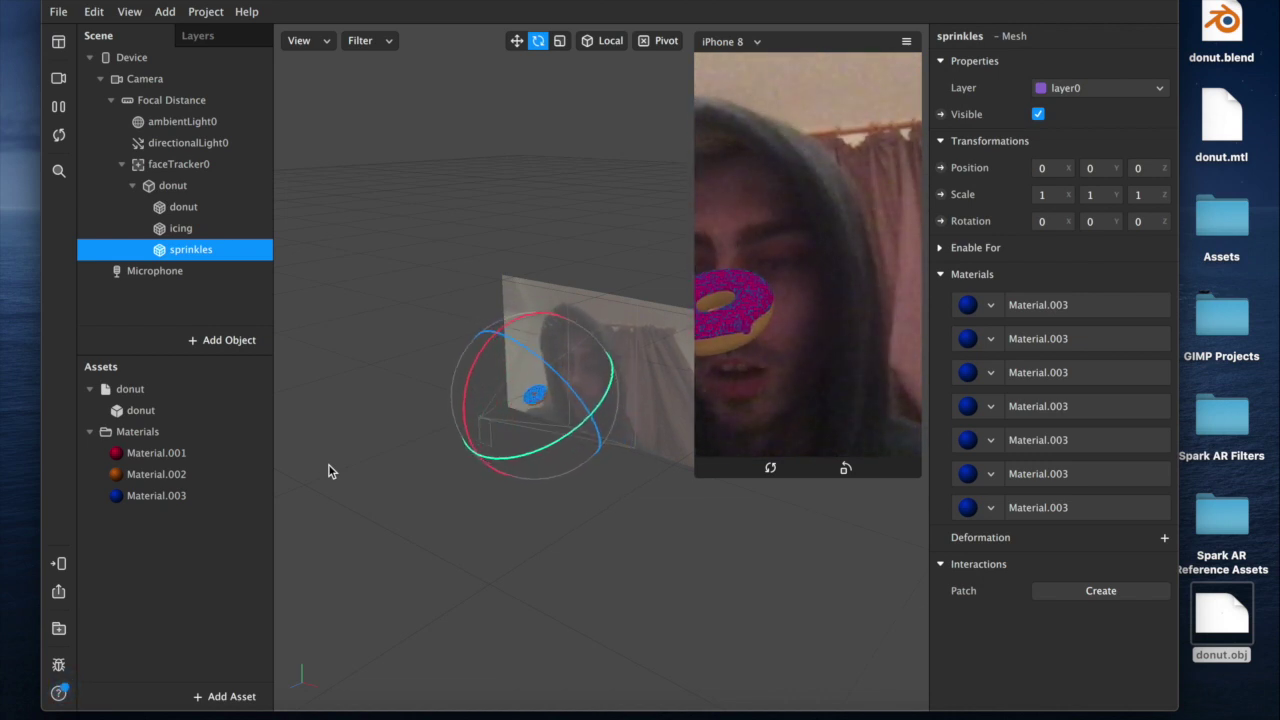
Step: Rename Material.001, Material.002 and Material.003 to icing, donut and sprinkles
double_click(183, 455)
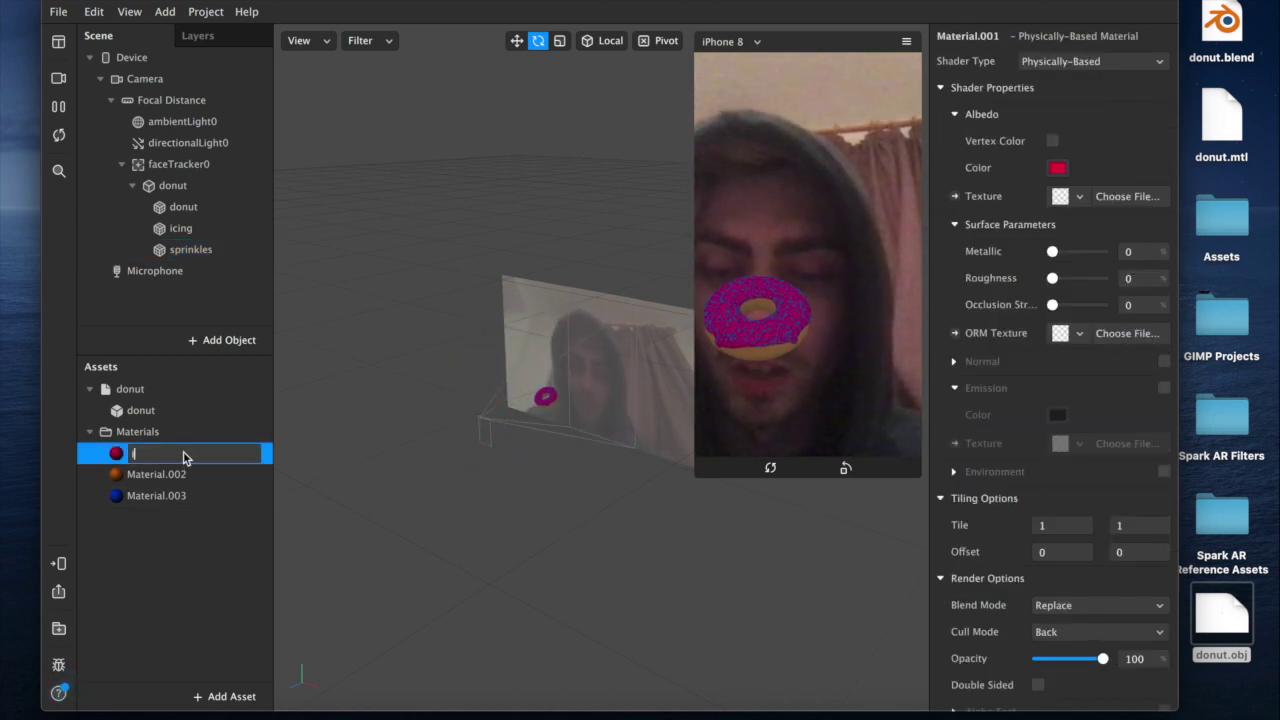
text(icing)
key(Return)
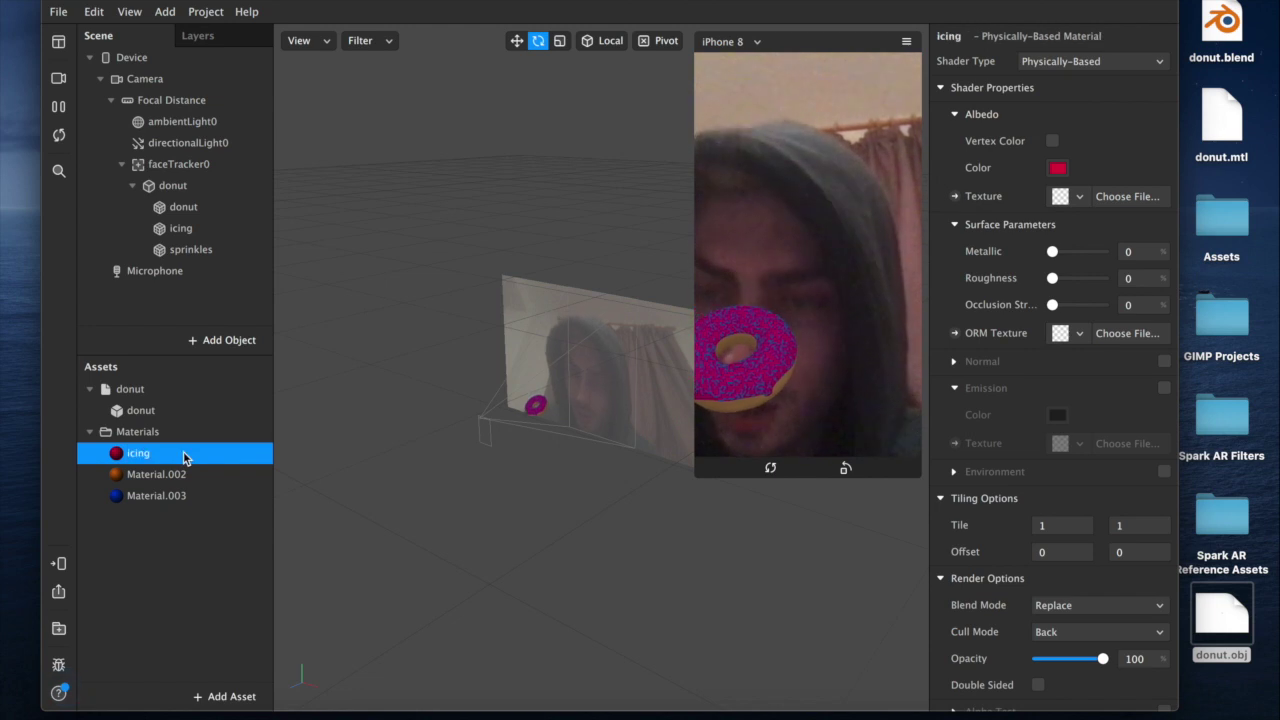
double_click(157, 474)
text(donut)
key(Return)
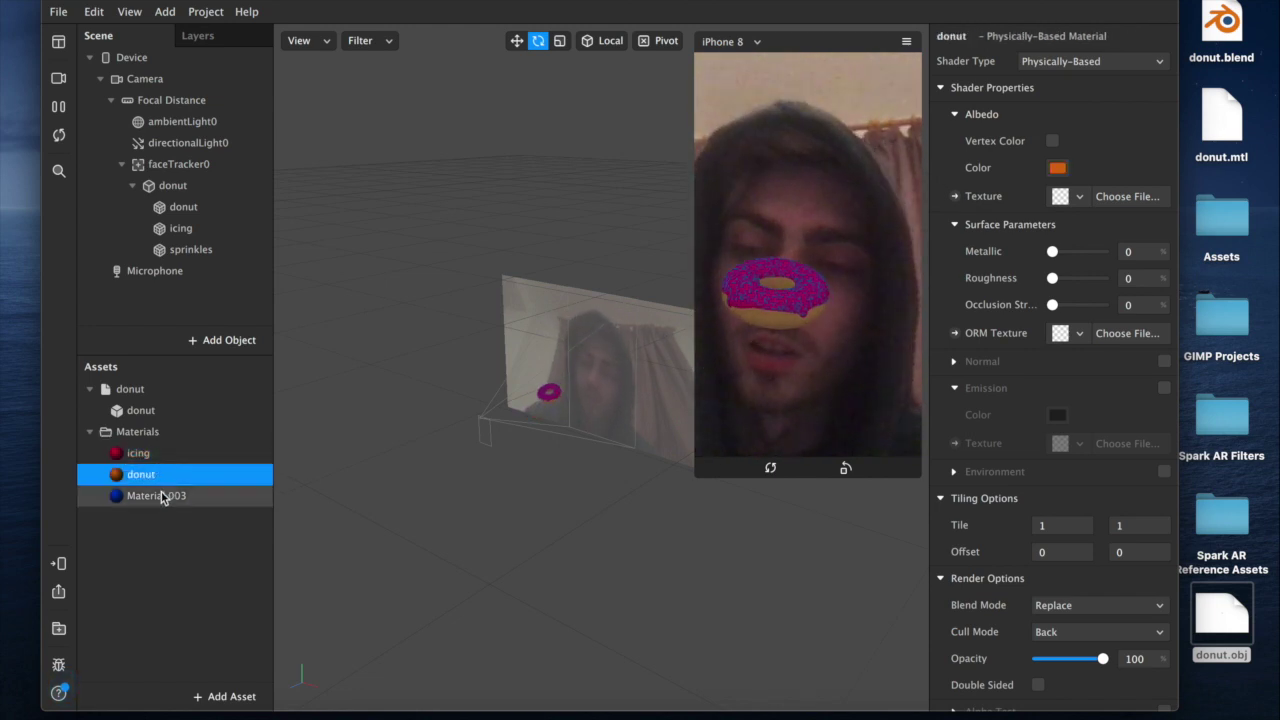
double_click(159, 497)
text(sprinkle)
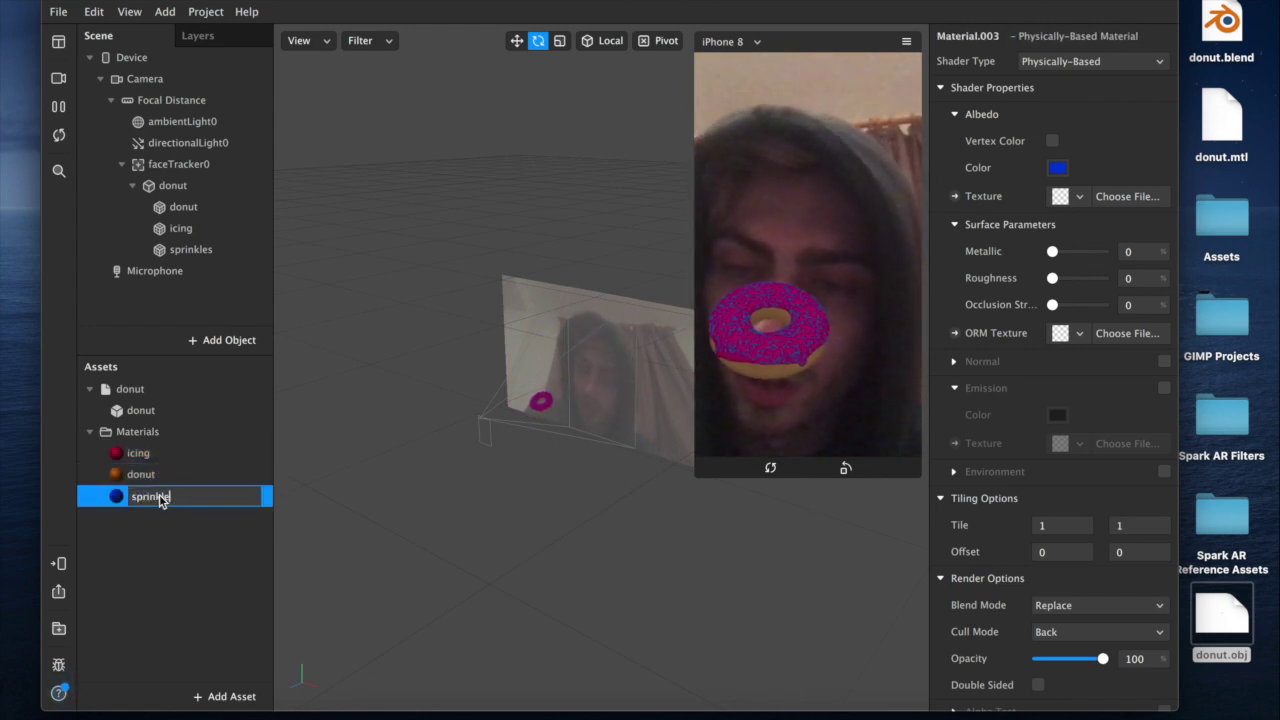
text(s)
key(Return)
click(140, 474)
click(136, 455)
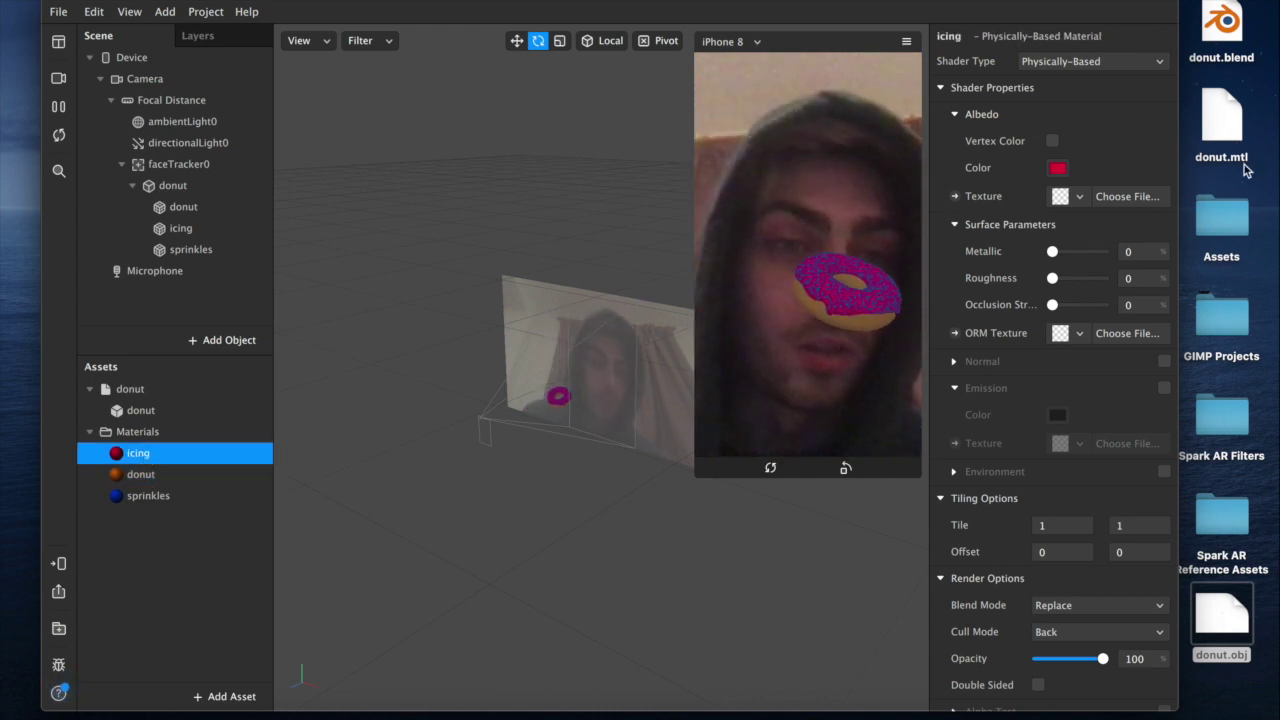
Step: Enable environment reflections on the icing material and add the Machine Shop environment texture preset
click(1164, 472)
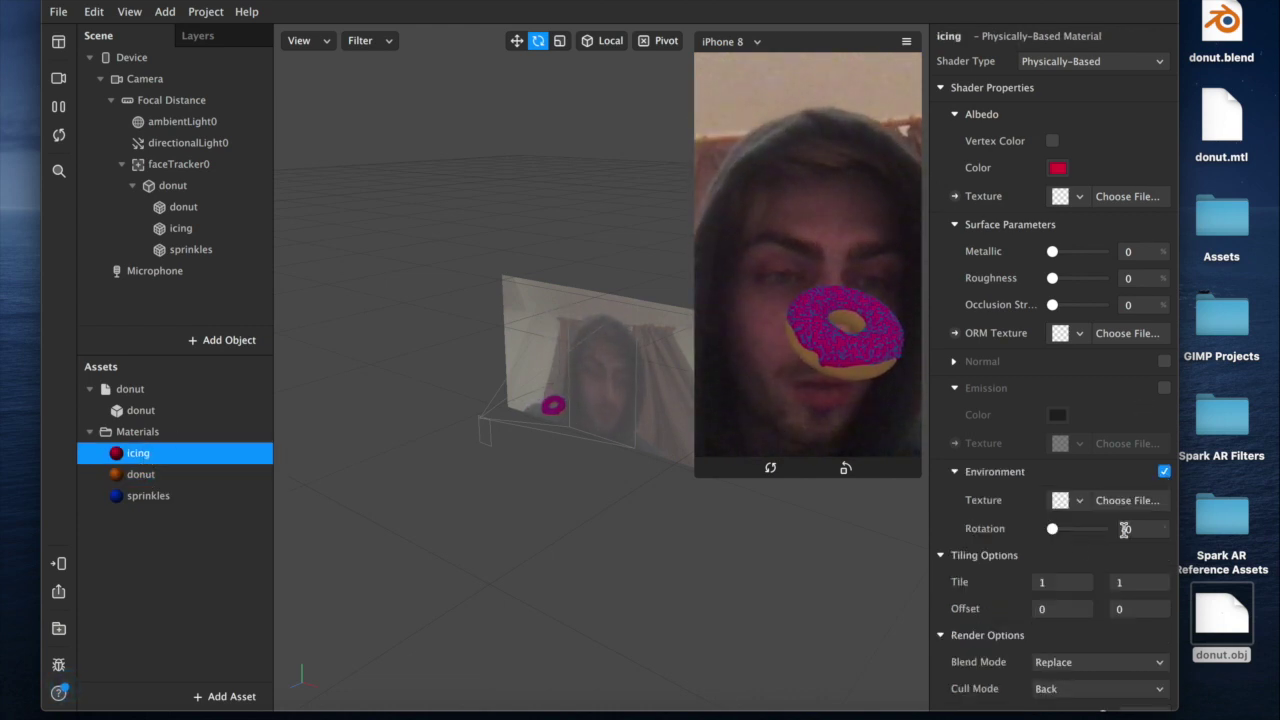
click(232, 696)
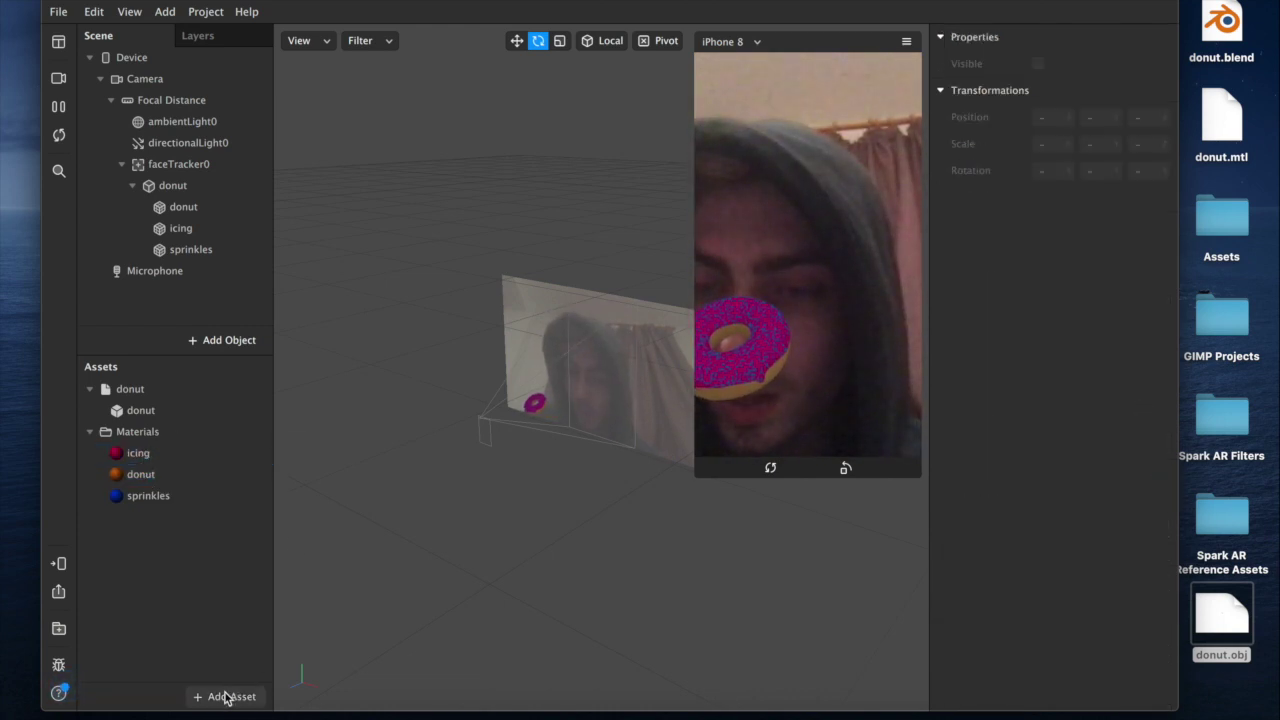
mouse_move(440, 556)
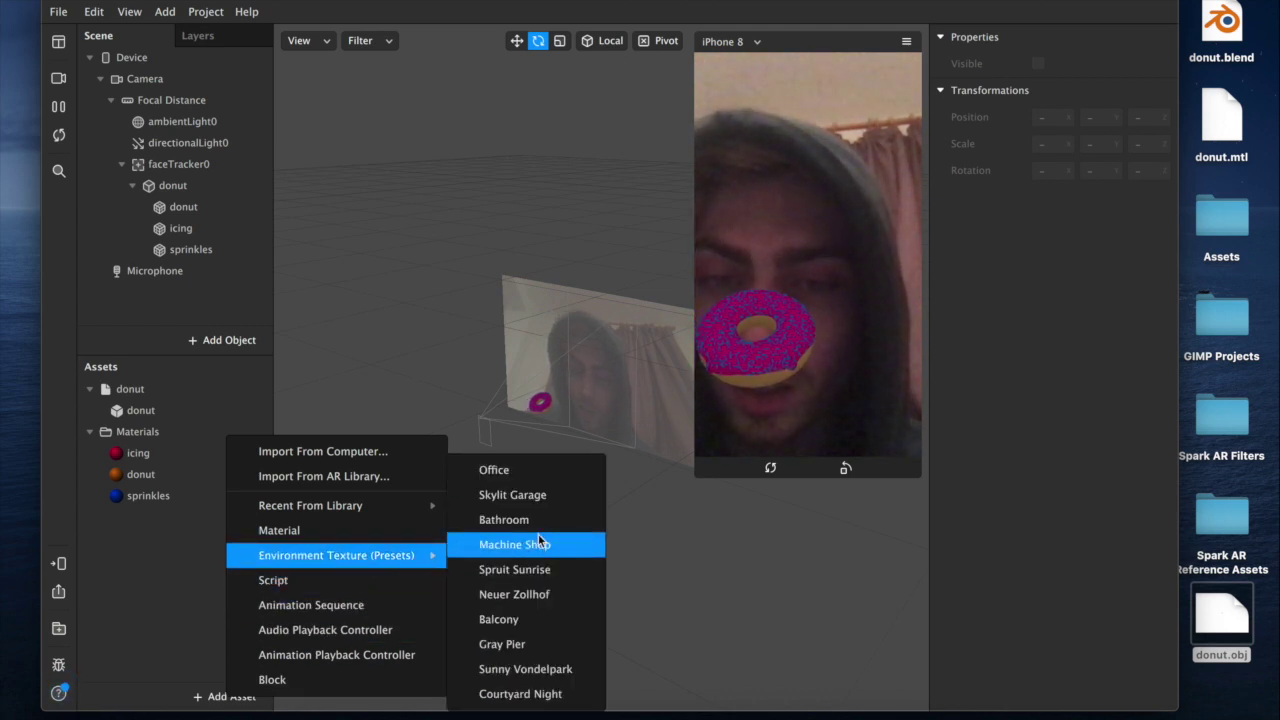
click(530, 548)
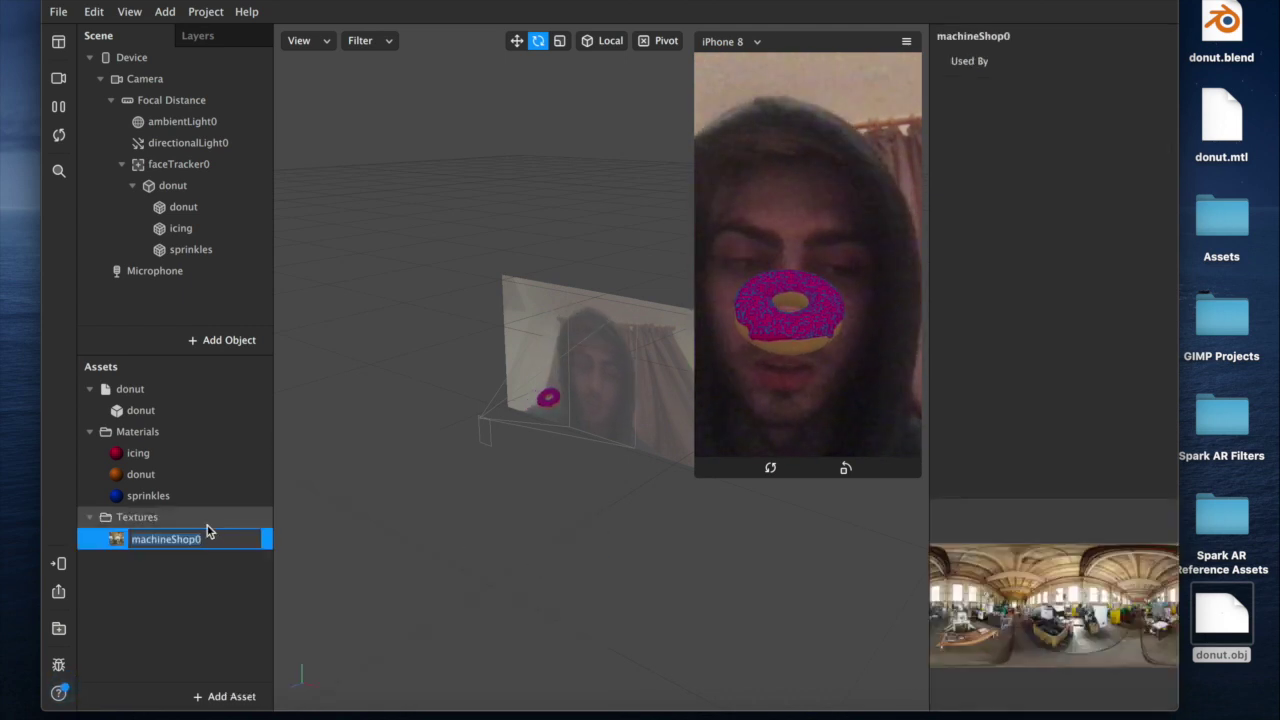
Step: Use machineShop0 as the icing's environment texture and set its Roughness to 34
click(125, 453)
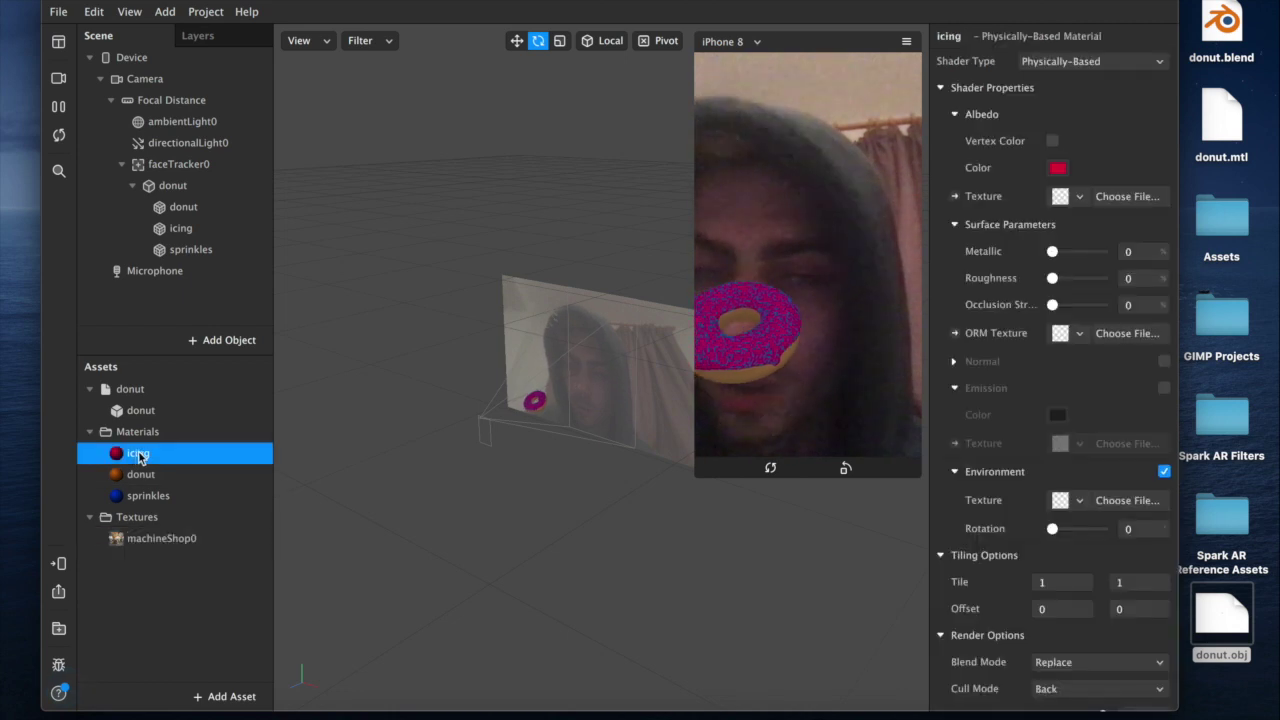
click(1070, 500)
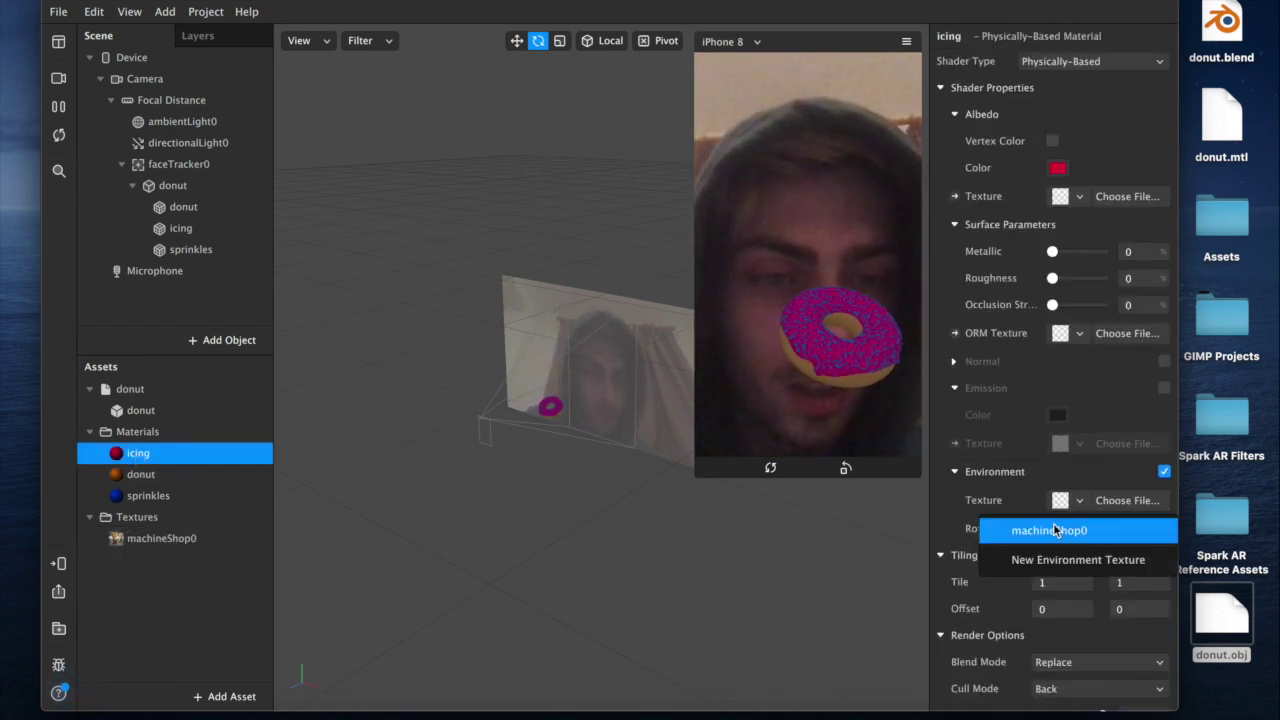
click(1055, 529)
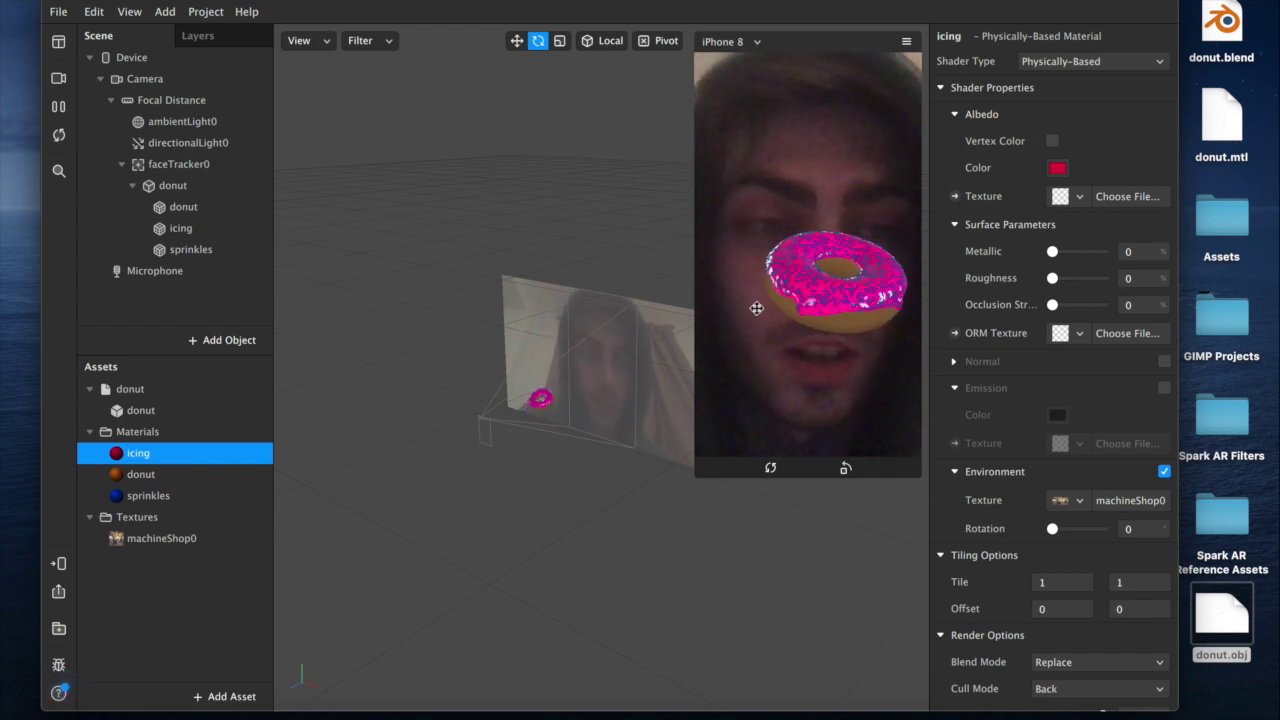
drag(1052, 251, 1066, 283)
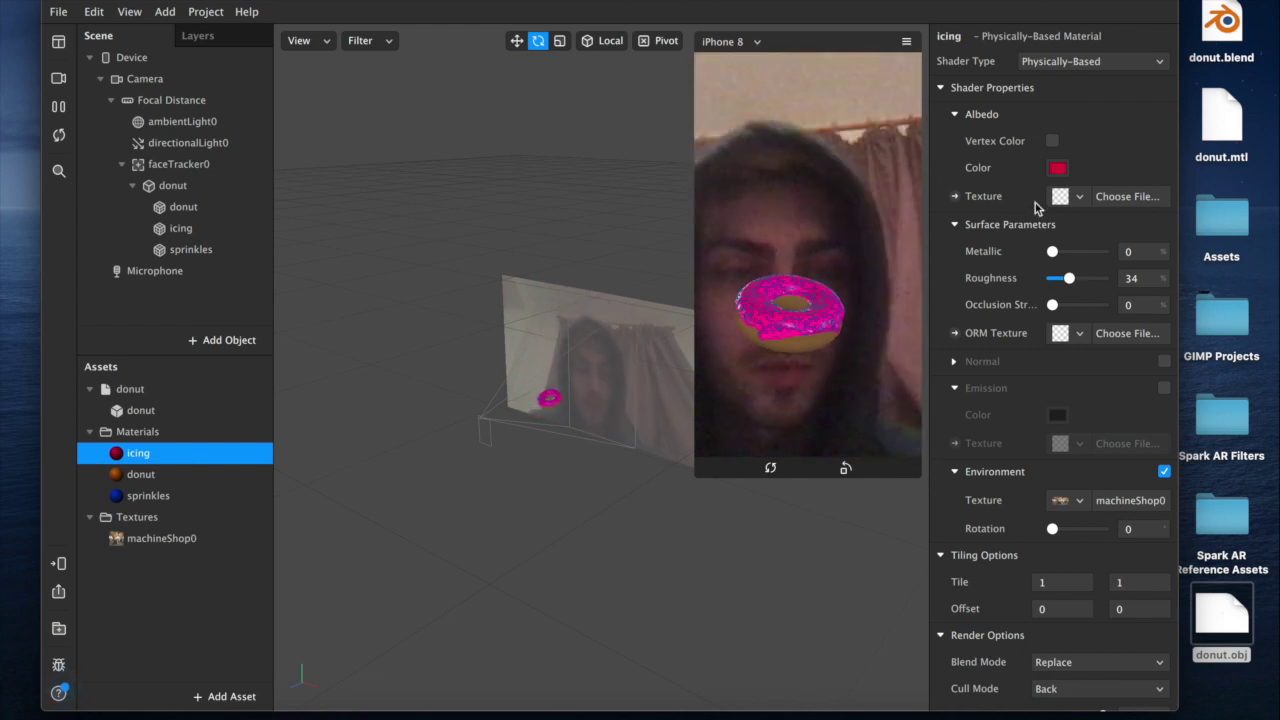
click(1057, 168)
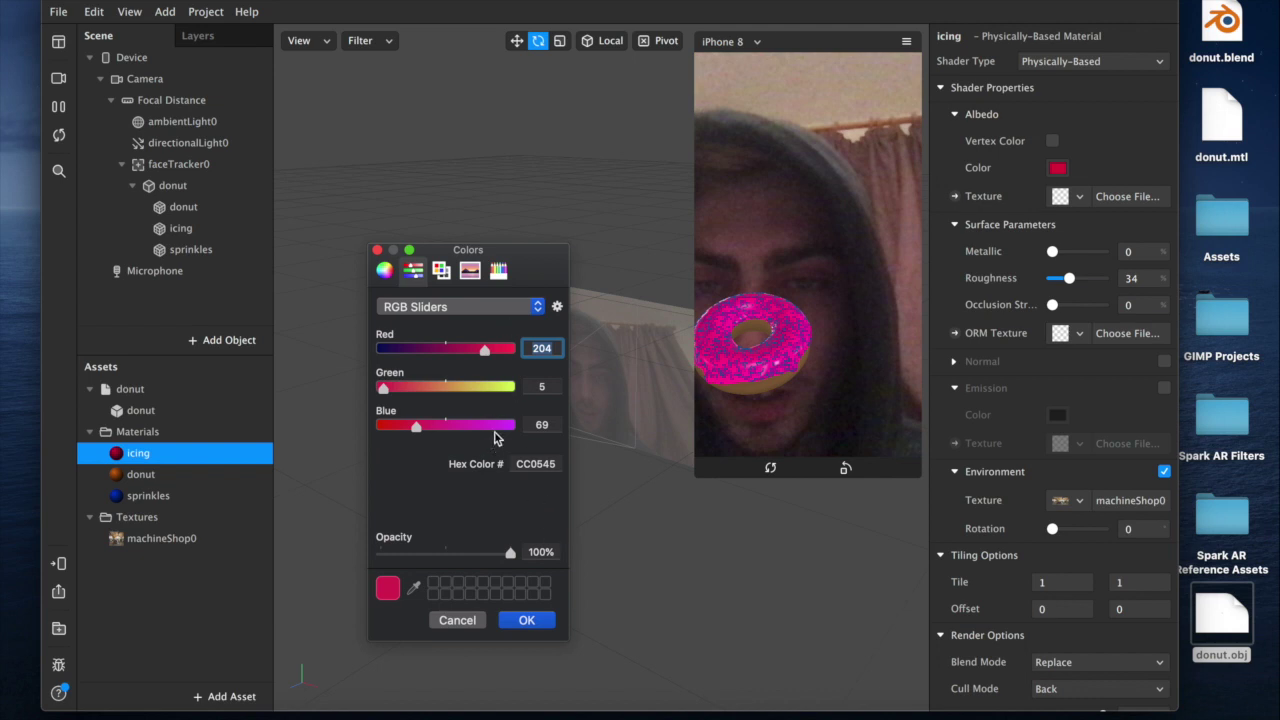
Step: Choose the Magenta crayon from the Pencils swatches as the icing colour and confirm it
click(498, 270)
click(526, 449)
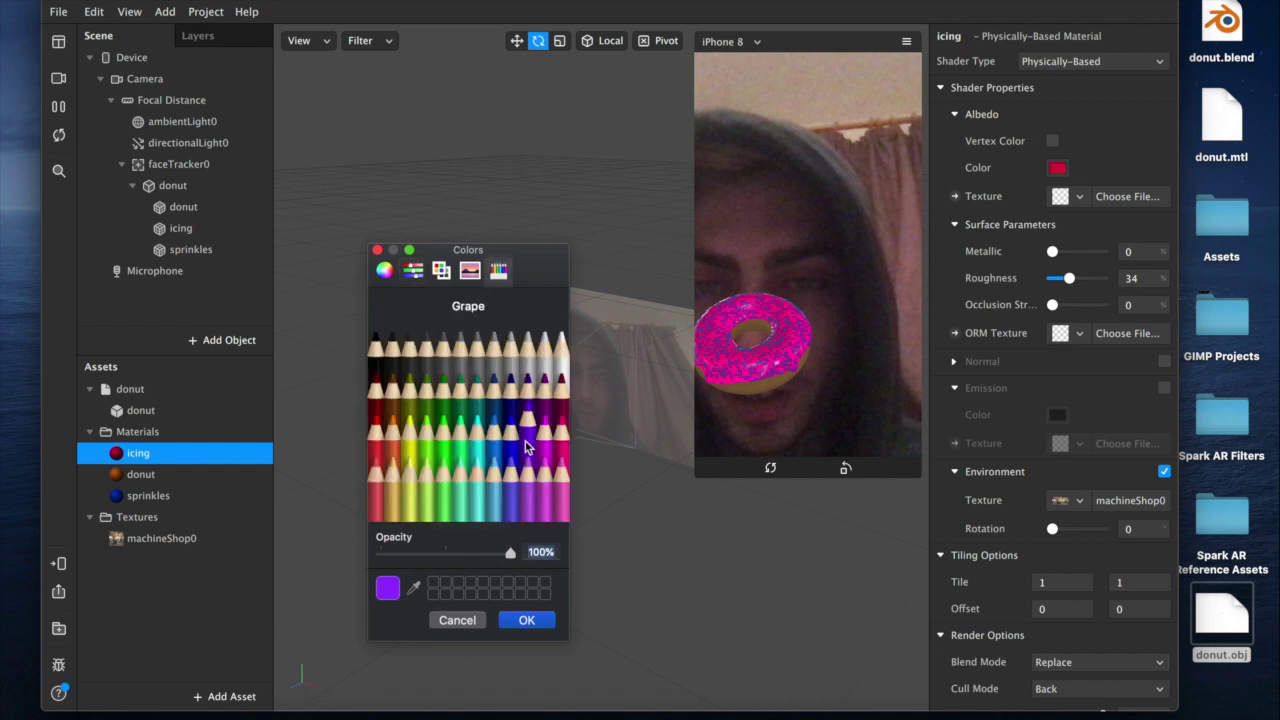
click(543, 478)
click(527, 468)
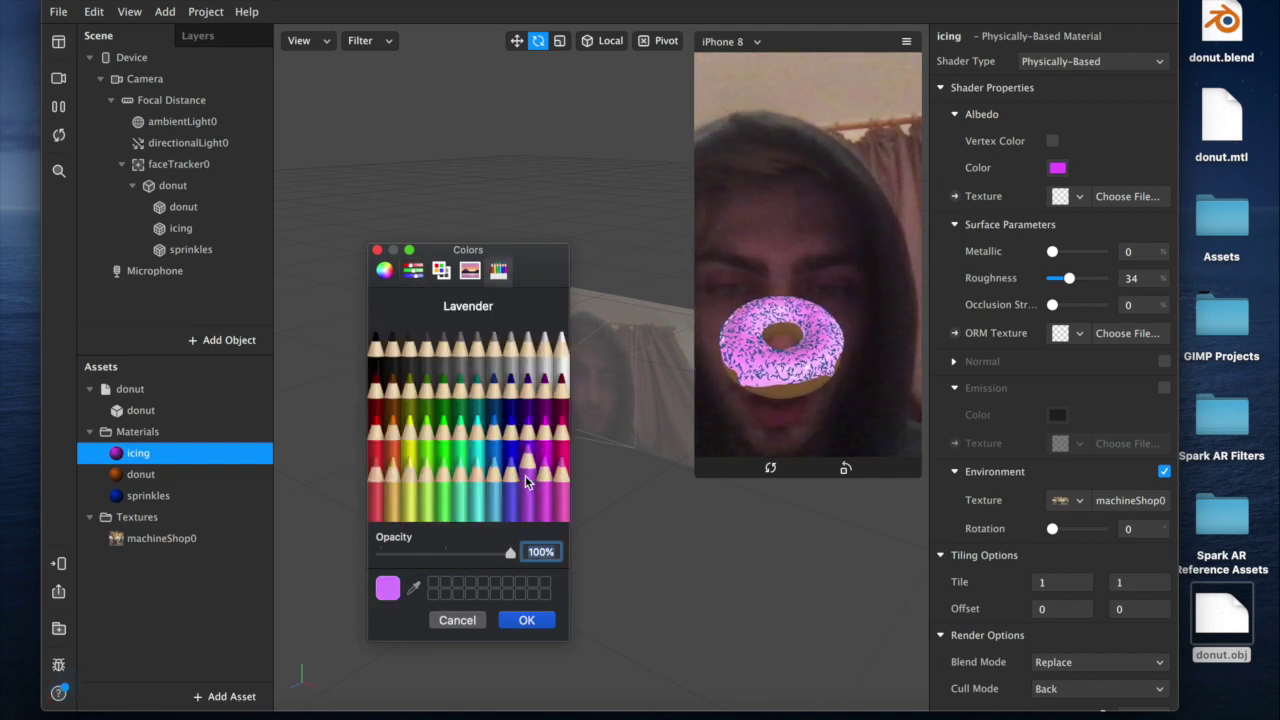
click(543, 478)
click(563, 476)
click(561, 432)
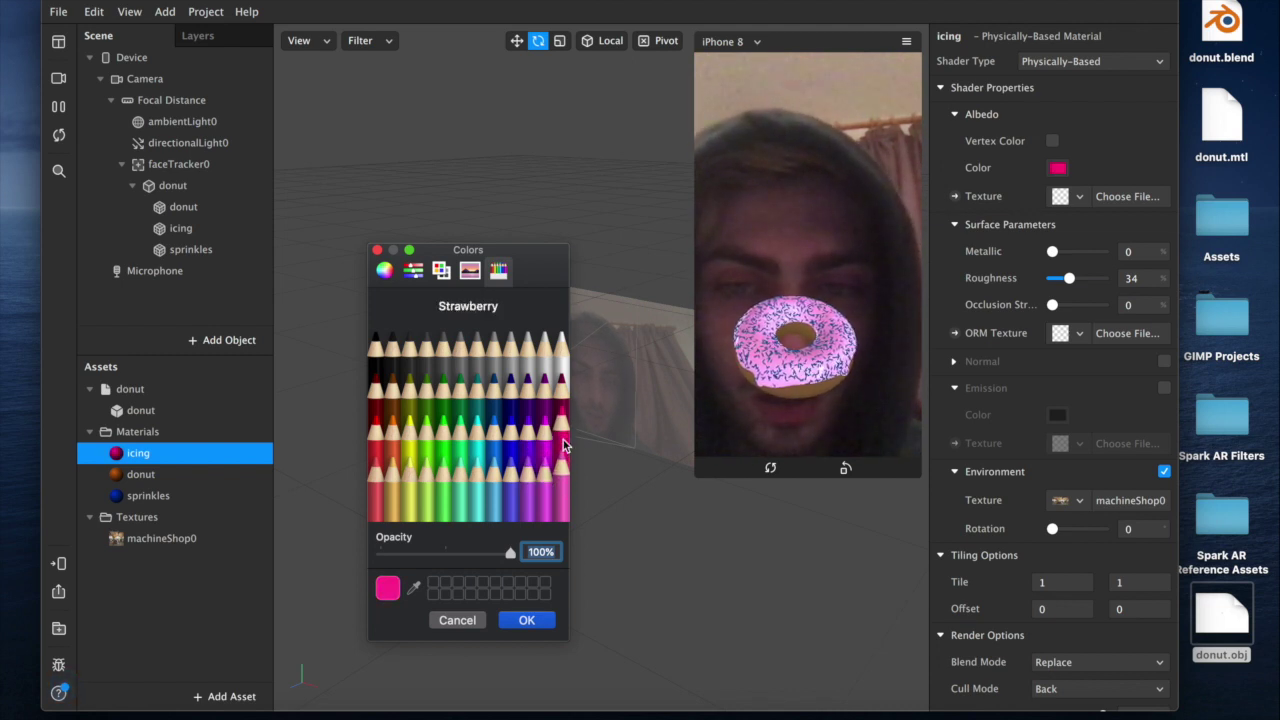
click(546, 432)
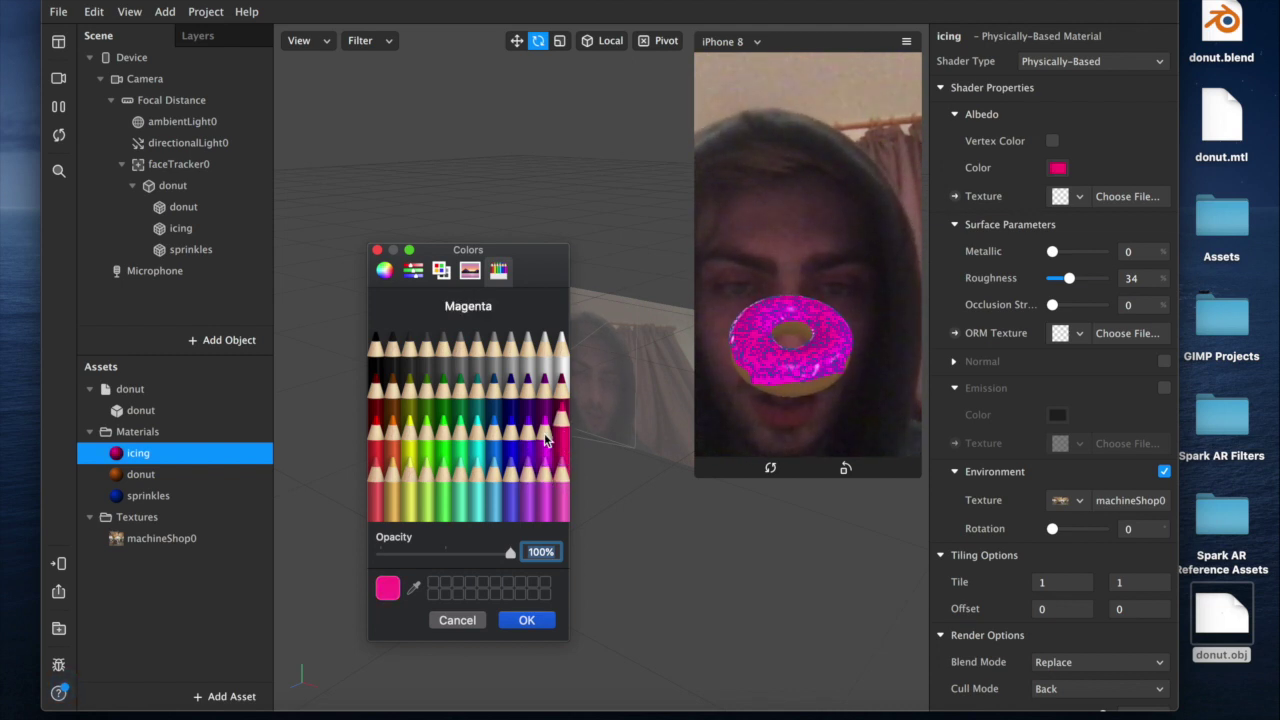
click(526, 620)
Step: Add the Gray Pier environment texture preset to the project assets
click(146, 494)
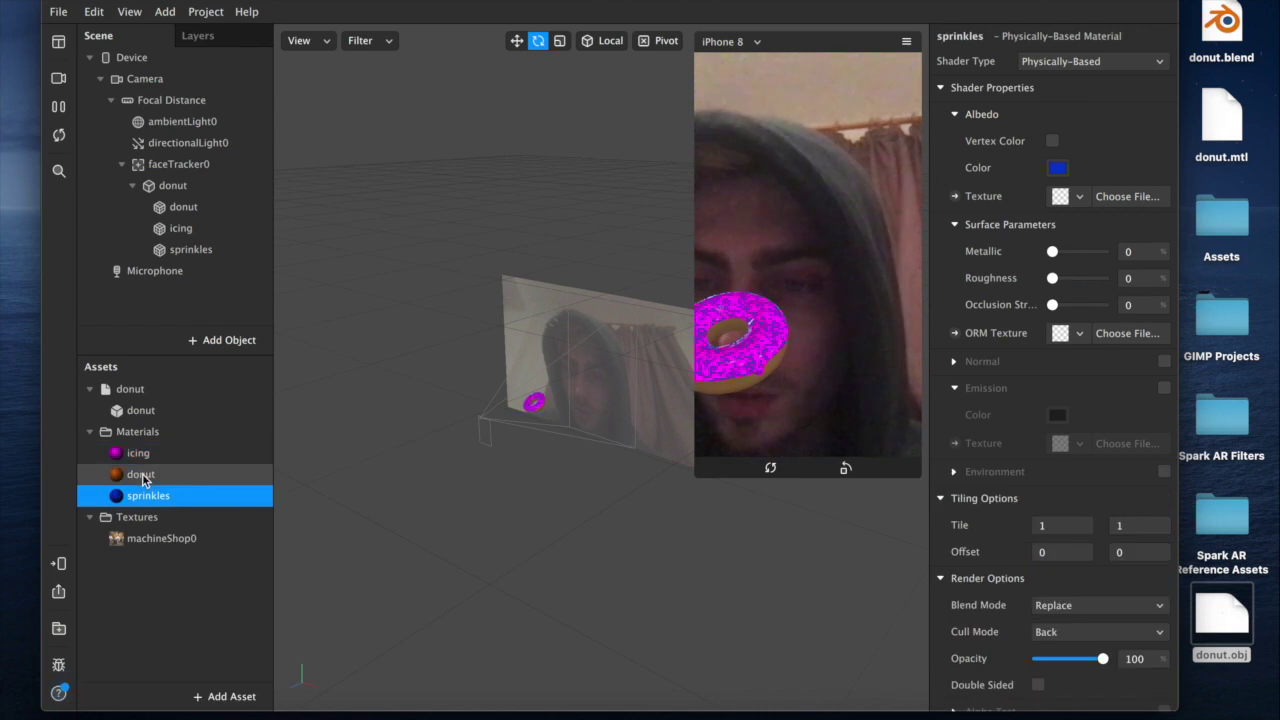
click(142, 475)
scroll(1102, 662, down, 2)
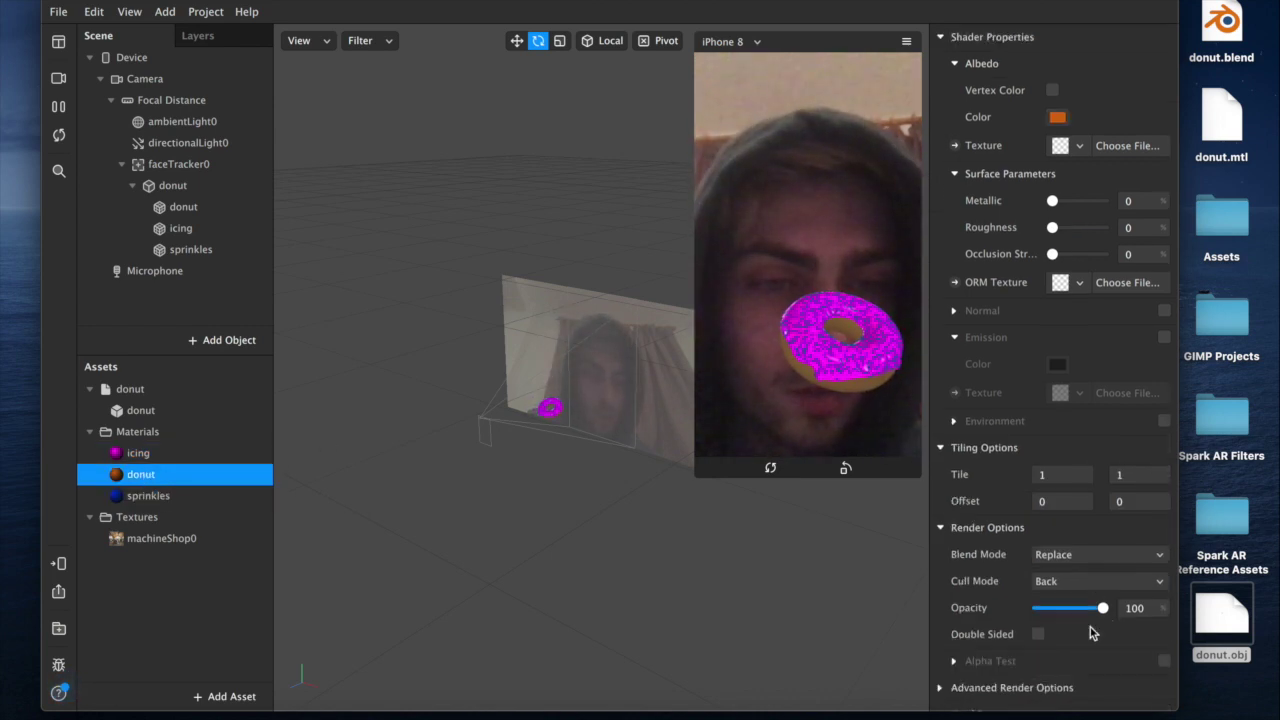
click(214, 696)
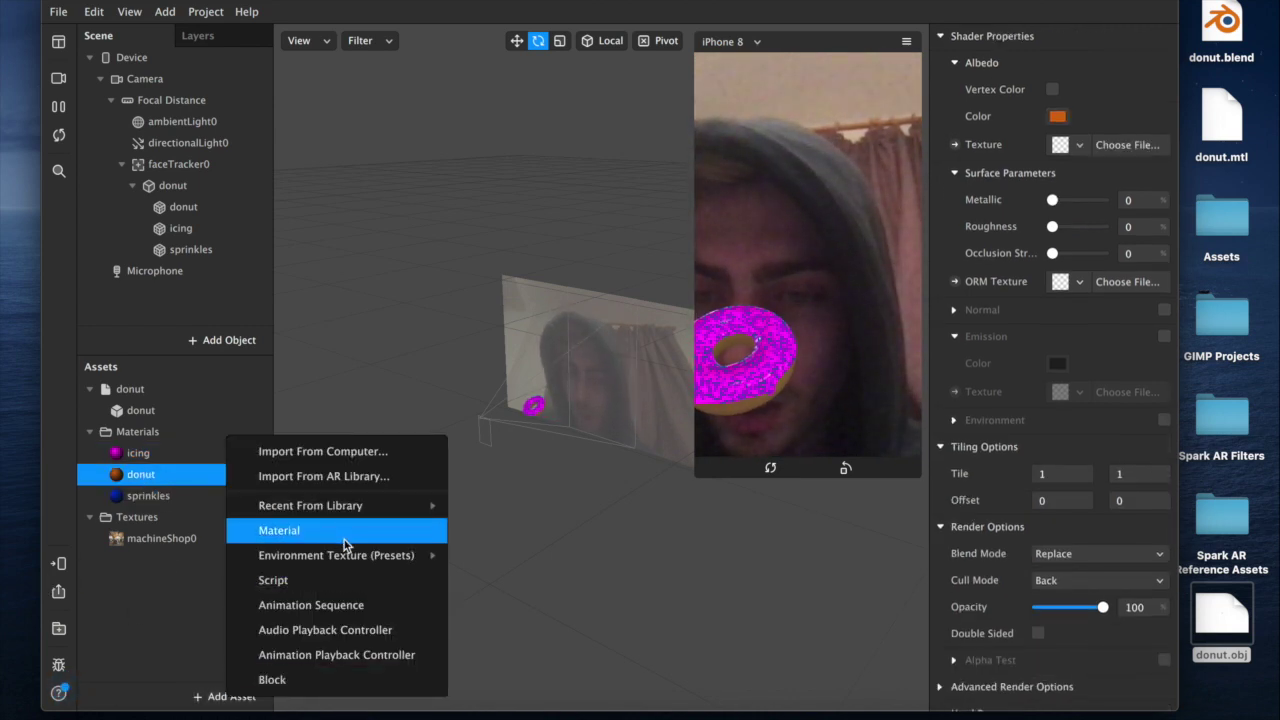
mouse_move(371, 556)
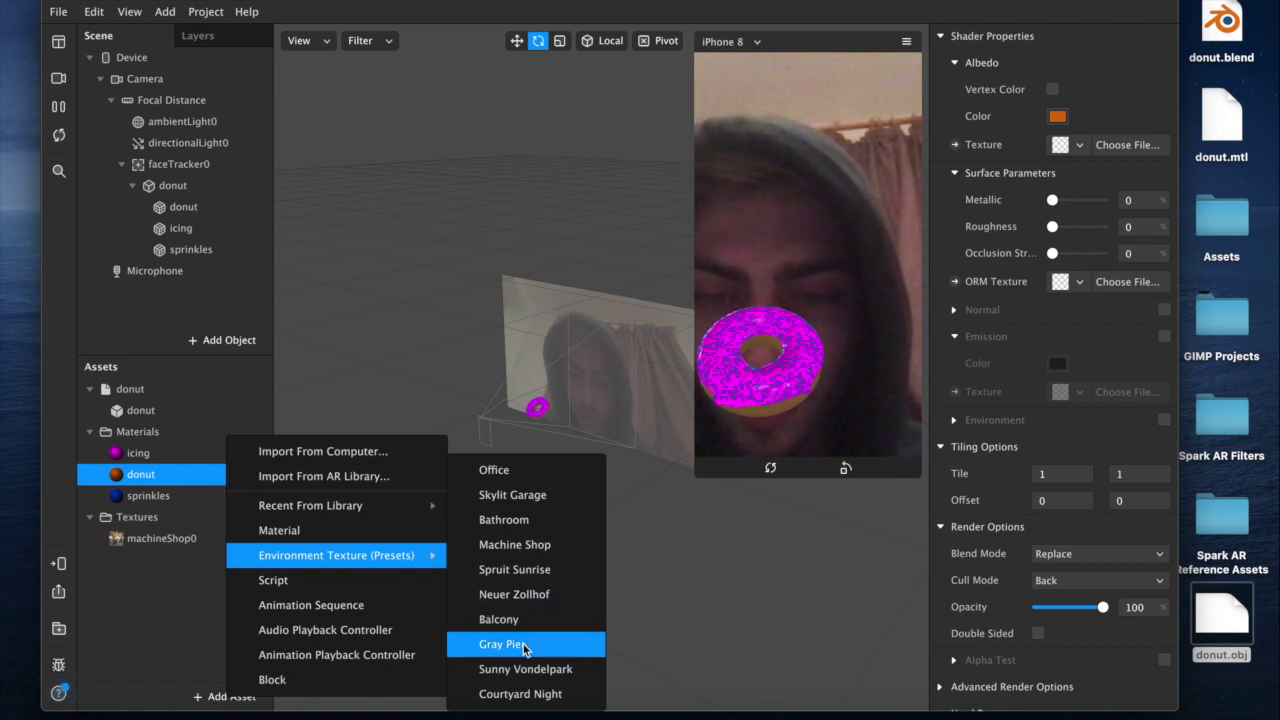
key(Return)
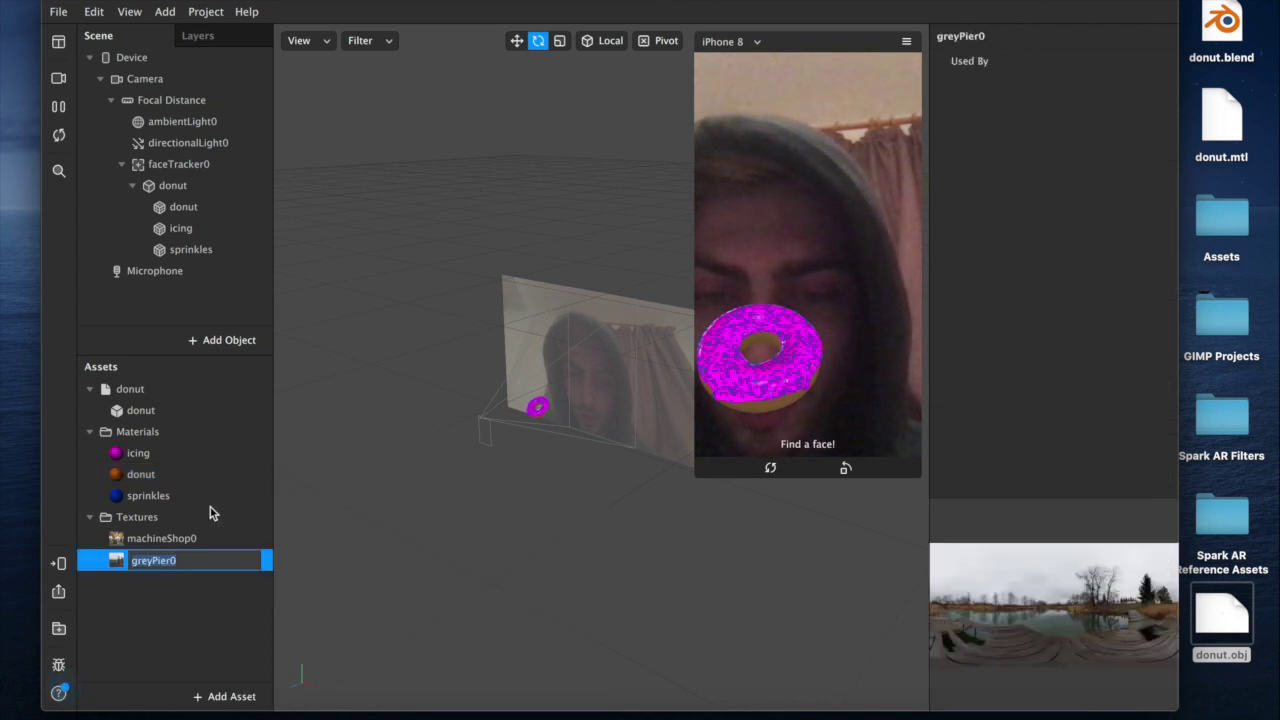
Step: Enable environment reflections on the donut material using greyPier0
click(145, 474)
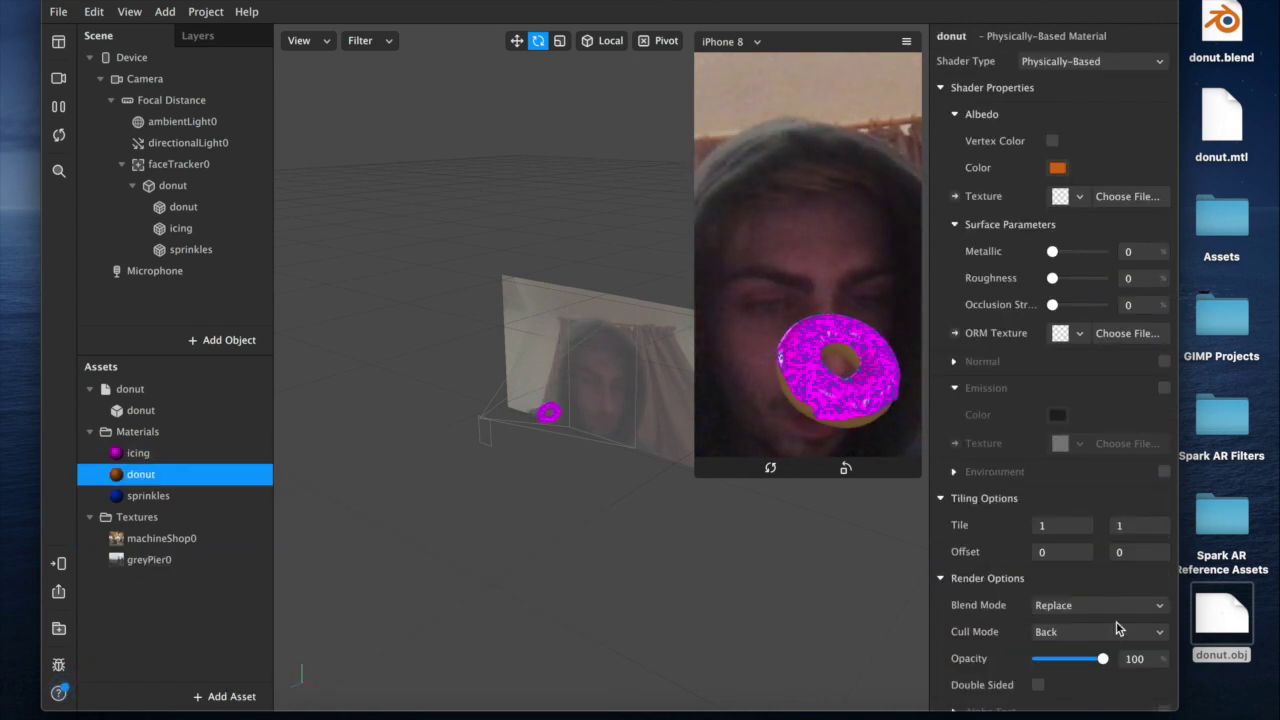
scroll(1166, 437, down, 2)
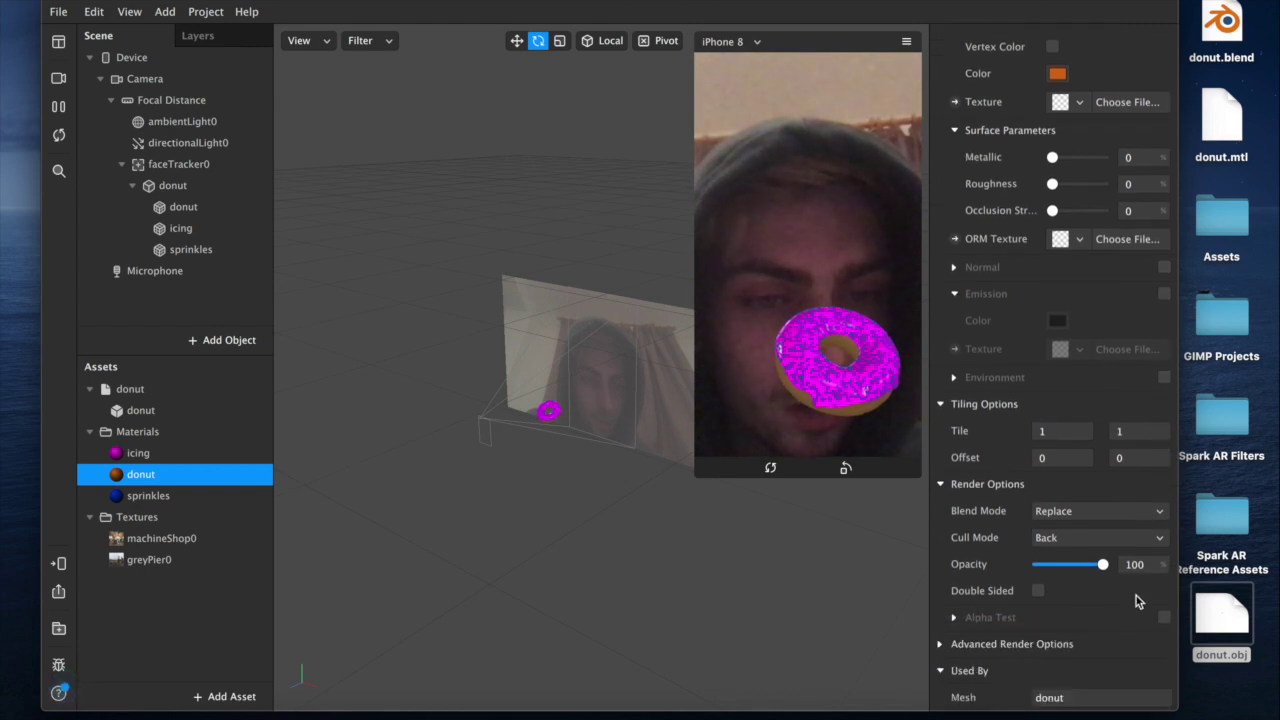
scroll(1130, 560, up, 2)
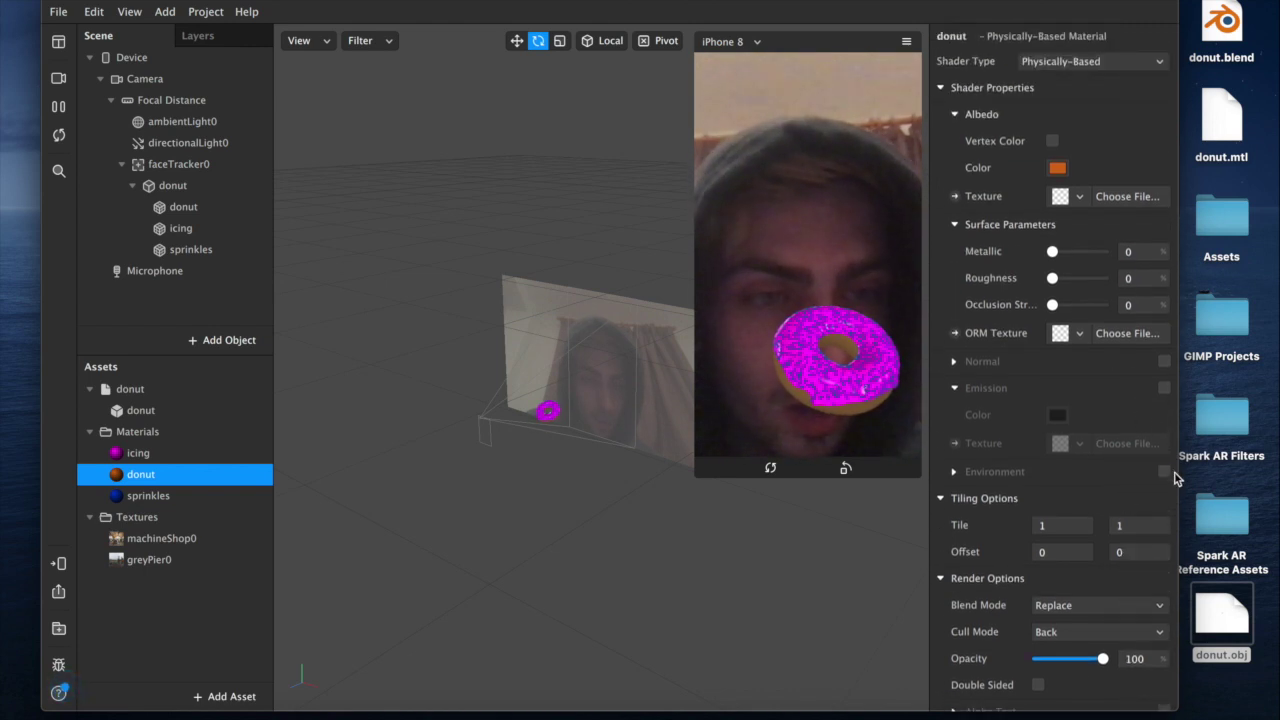
click(1164, 472)
click(1061, 501)
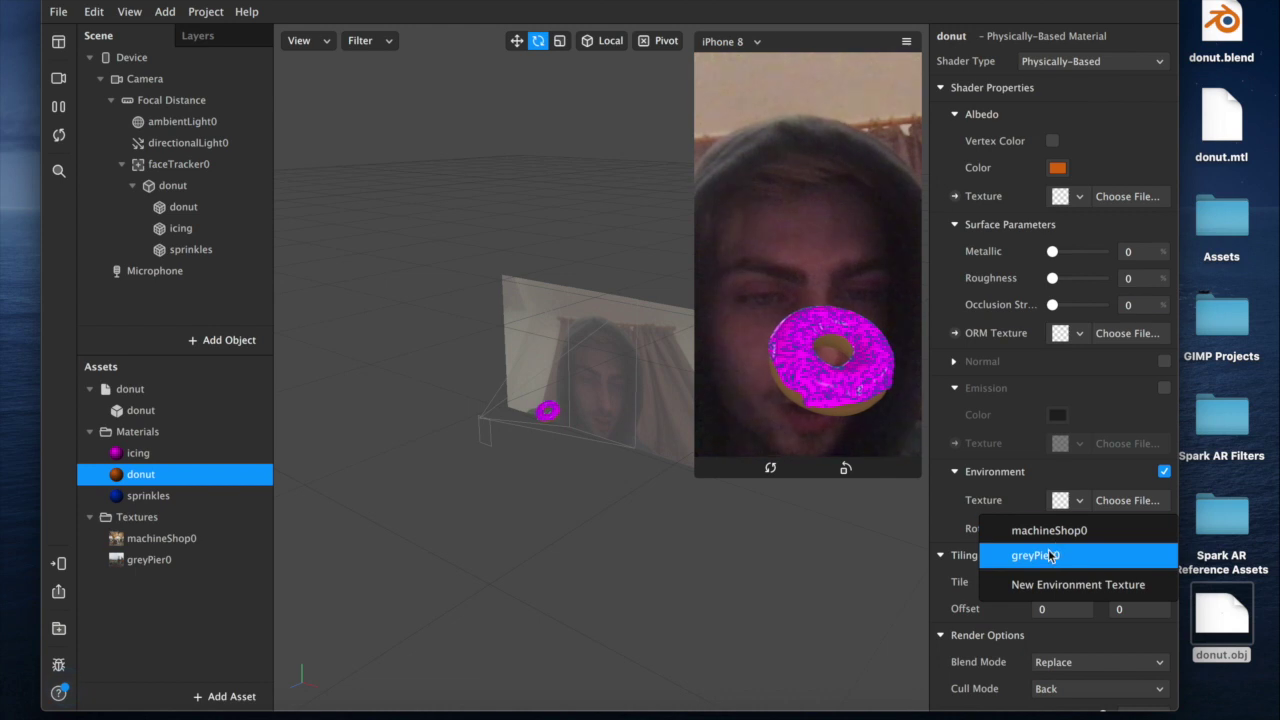
click(1036, 556)
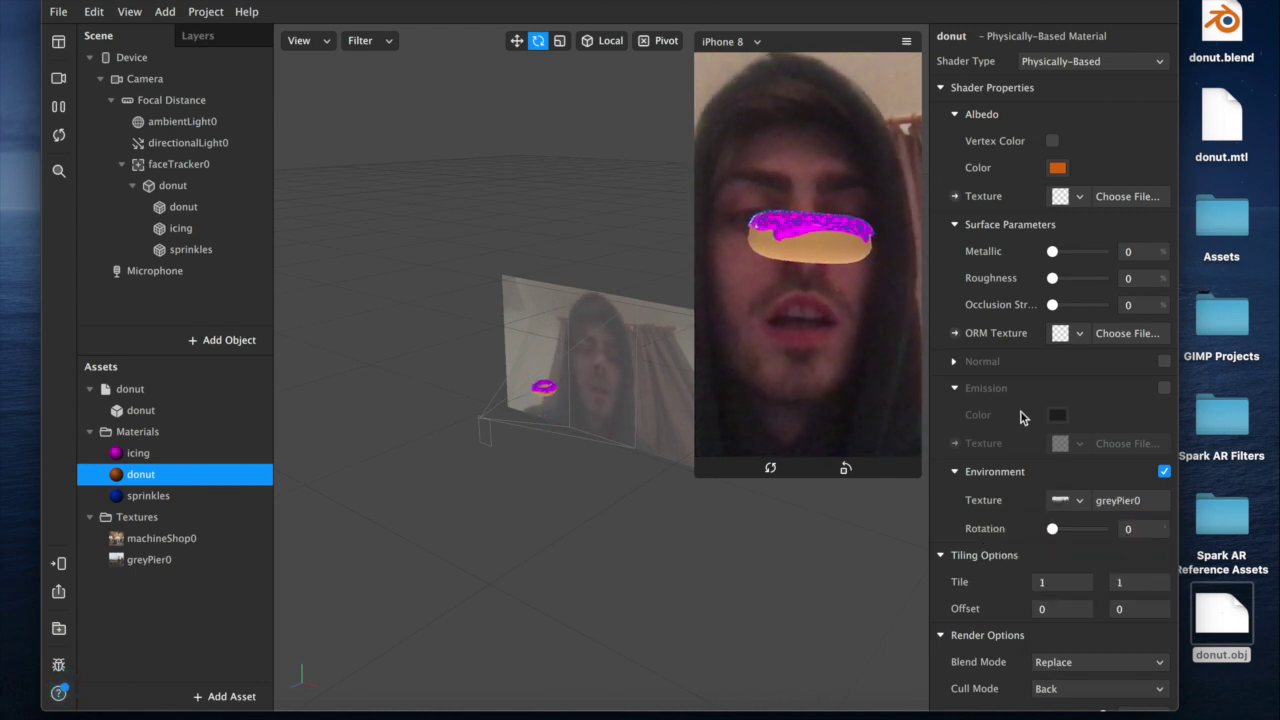
Step: Set the donut material's Metallic to 5 and Roughness to 40
mouse_move(1058, 256)
mouse_down()
mouse_move(1100, 256)
mouse_move(1062, 274)
mouse_up()
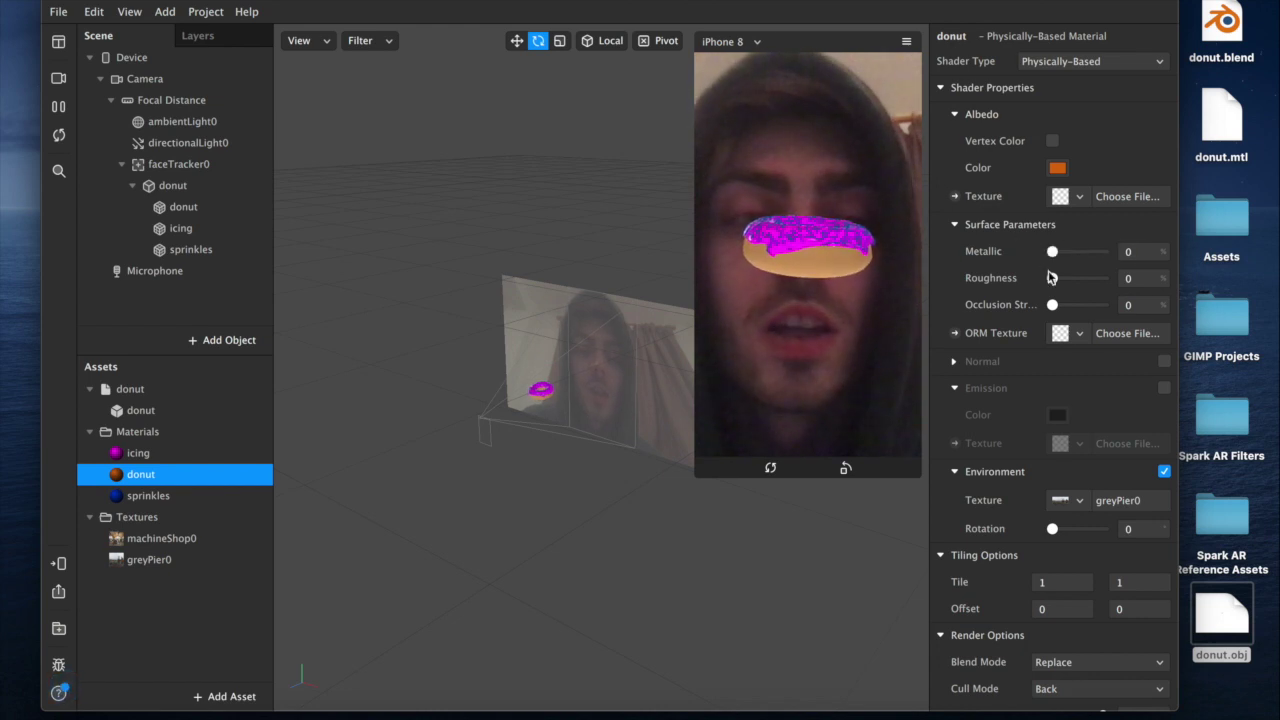
drag(1050, 277, 1056, 283)
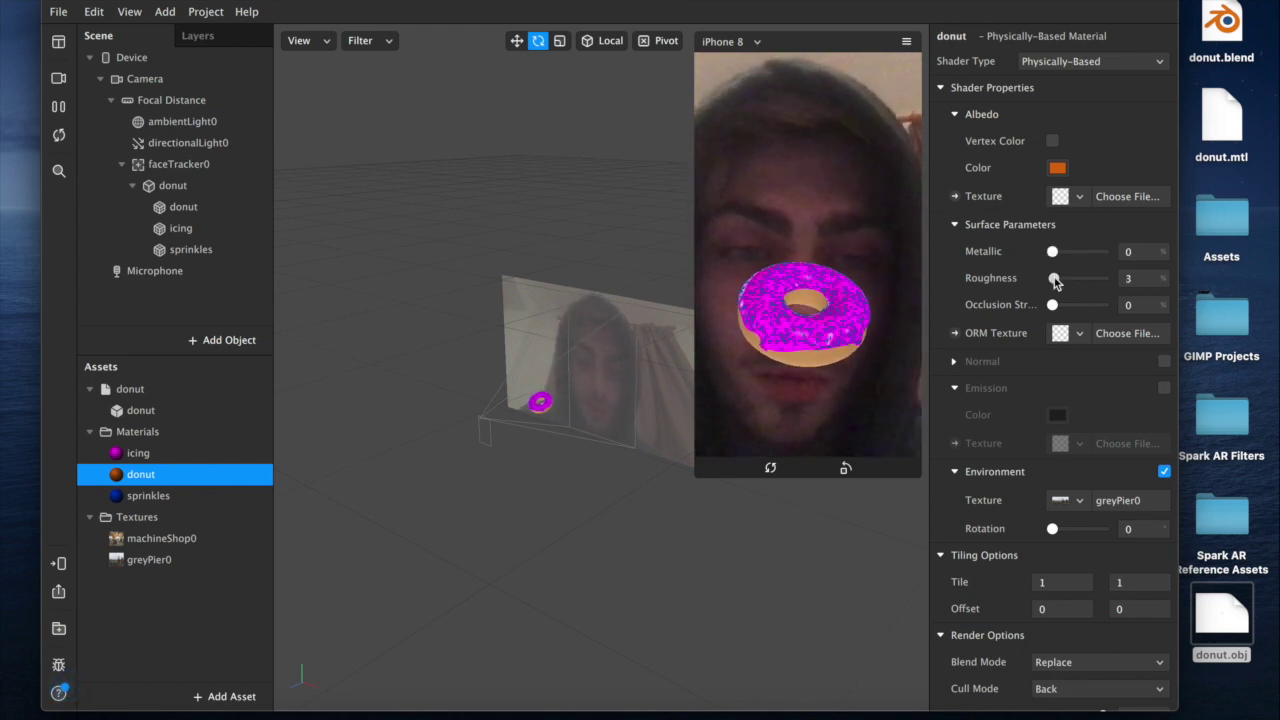
drag(1055, 283, 1087, 284)
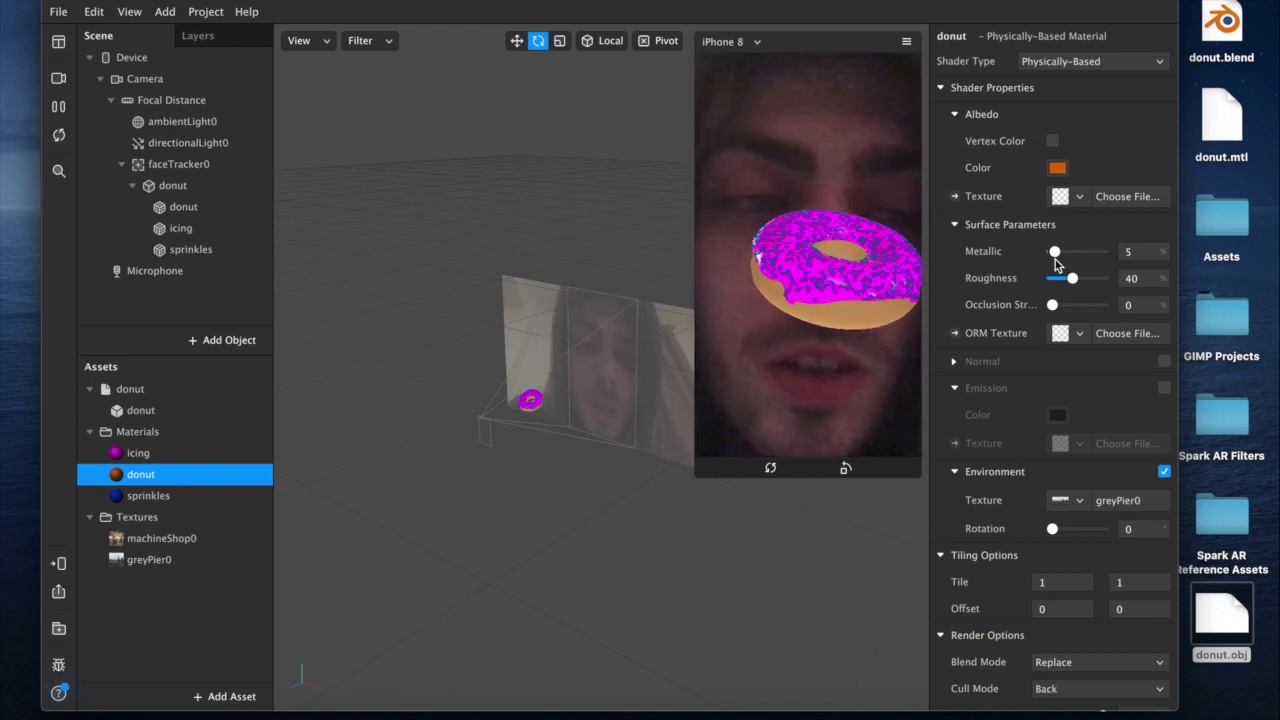
click(1058, 168)
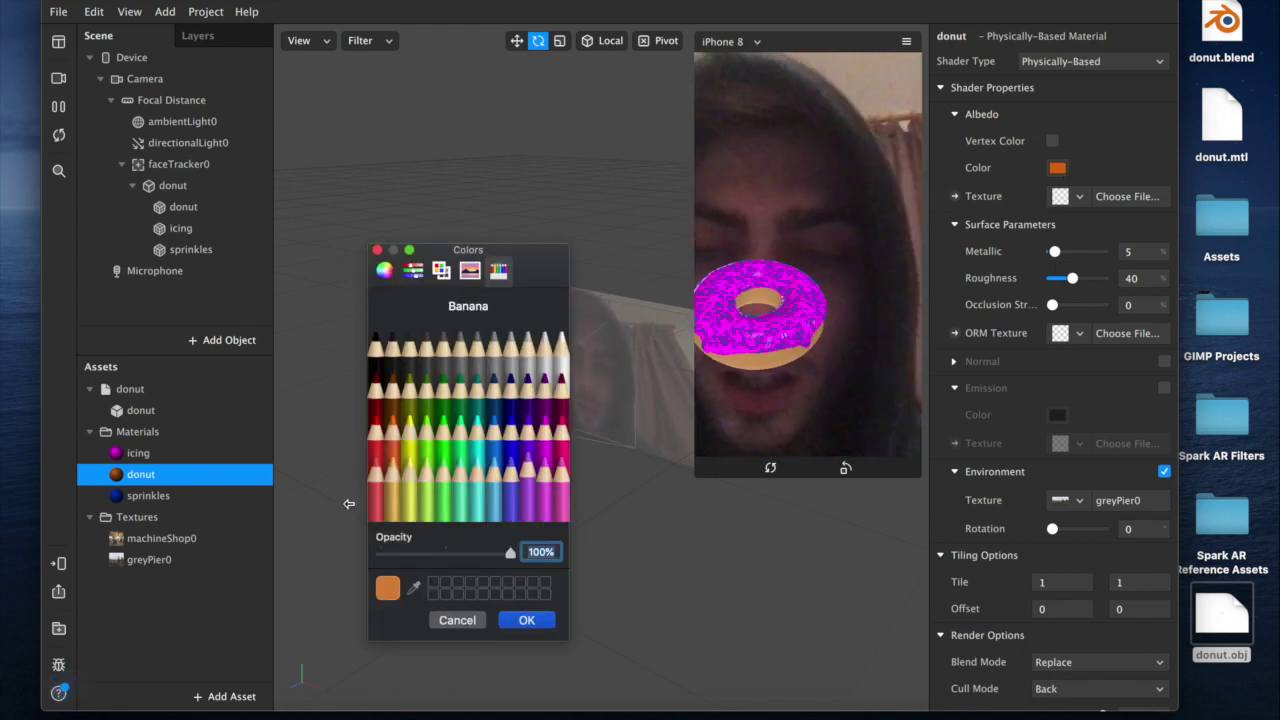
Step: Make the donut base colour orange FFAE59 by lowering Green to 174 in the RGB sliders
click(390, 508)
click(406, 466)
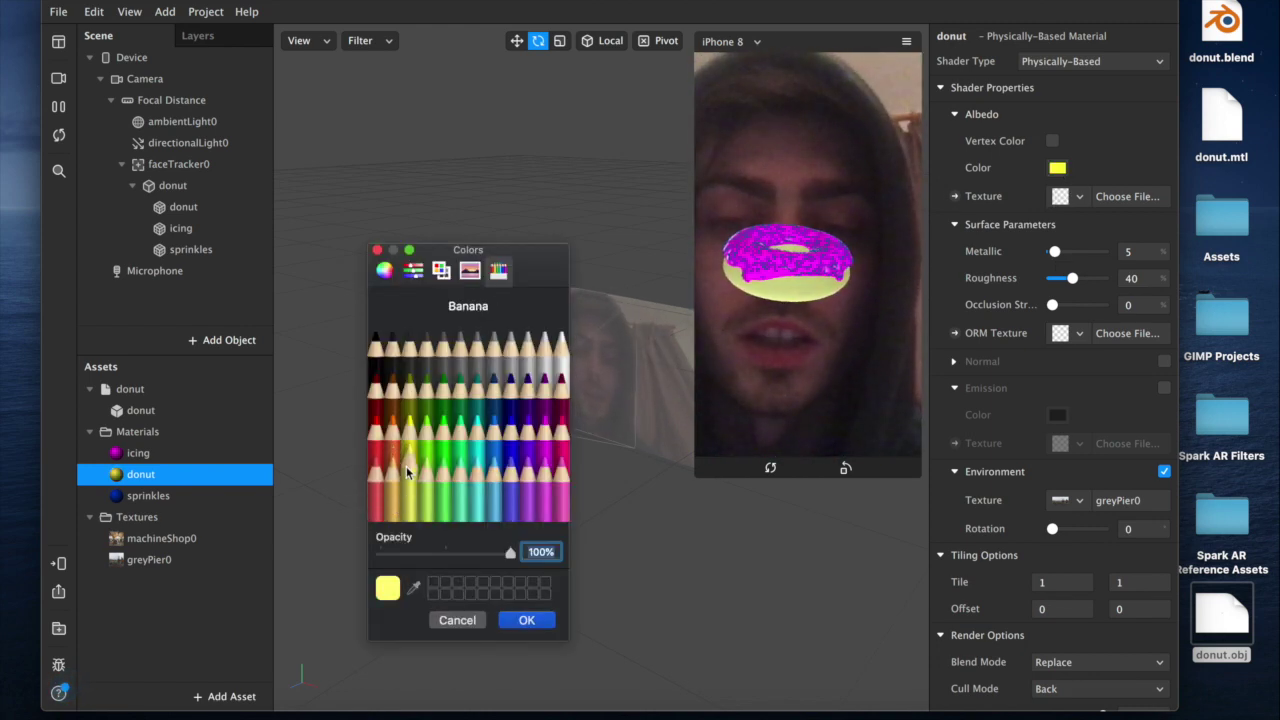
click(376, 470)
click(392, 478)
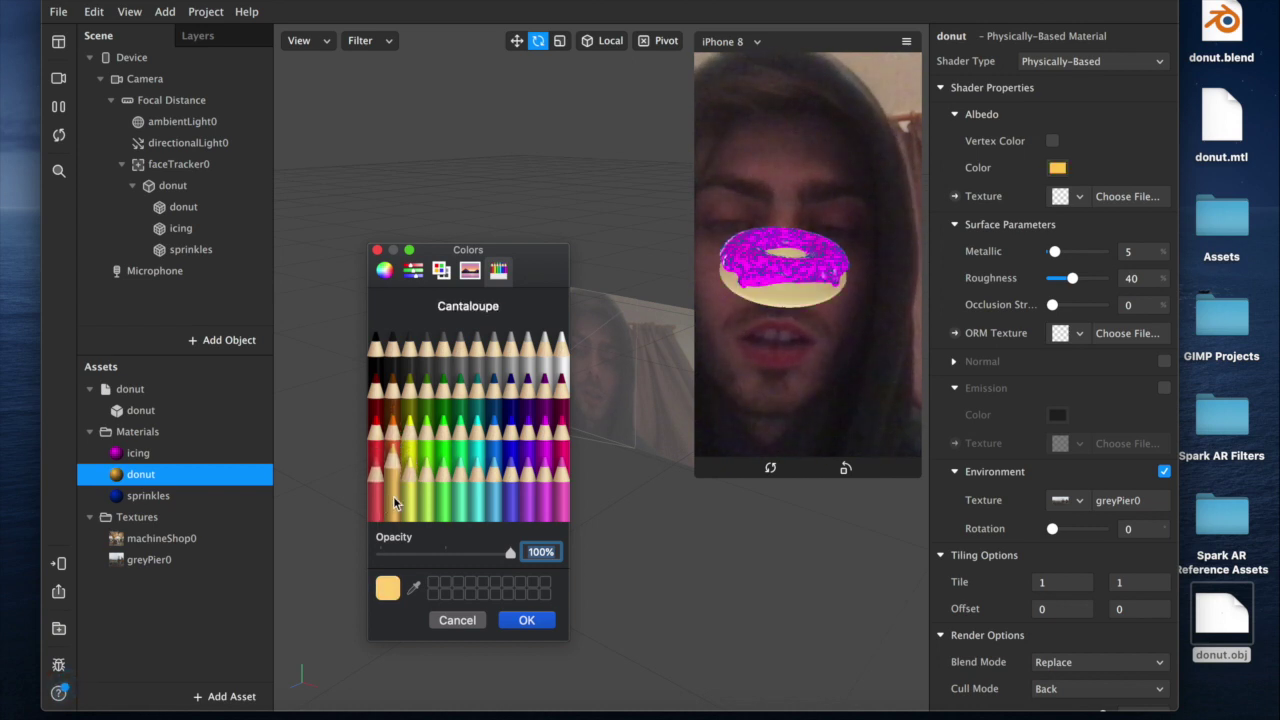
click(400, 512)
click(412, 271)
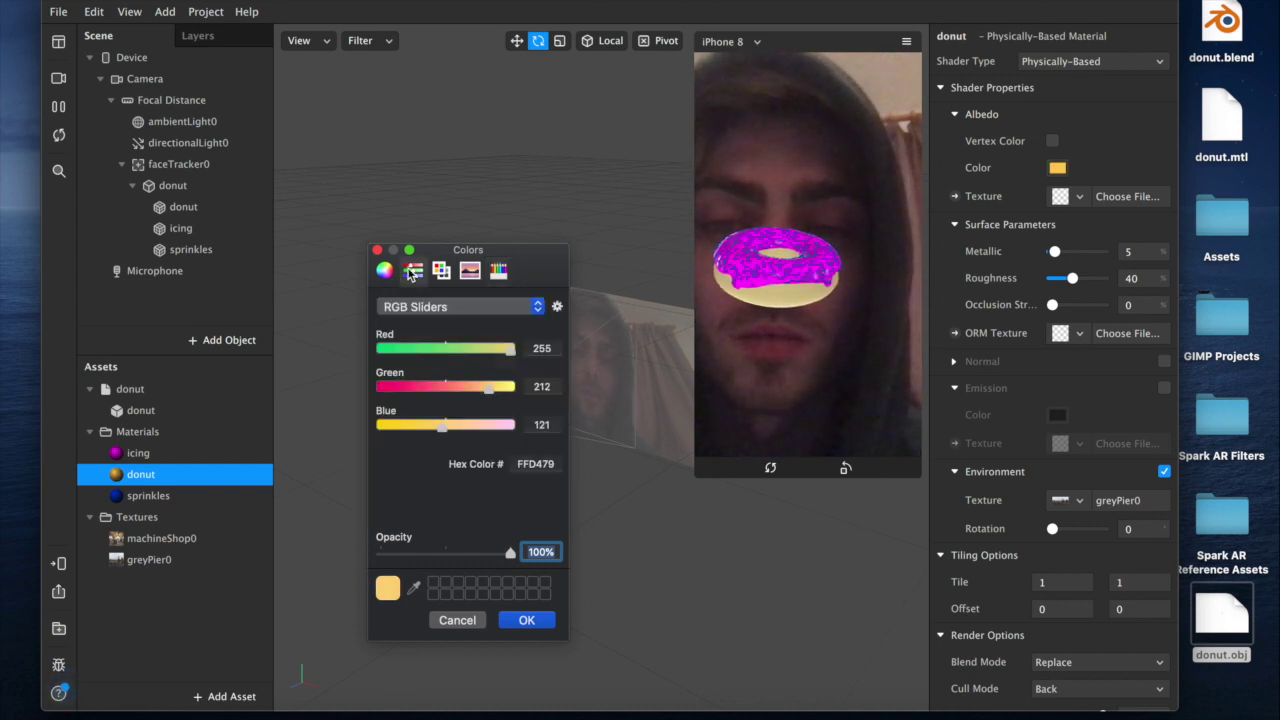
drag(472, 388, 470, 389)
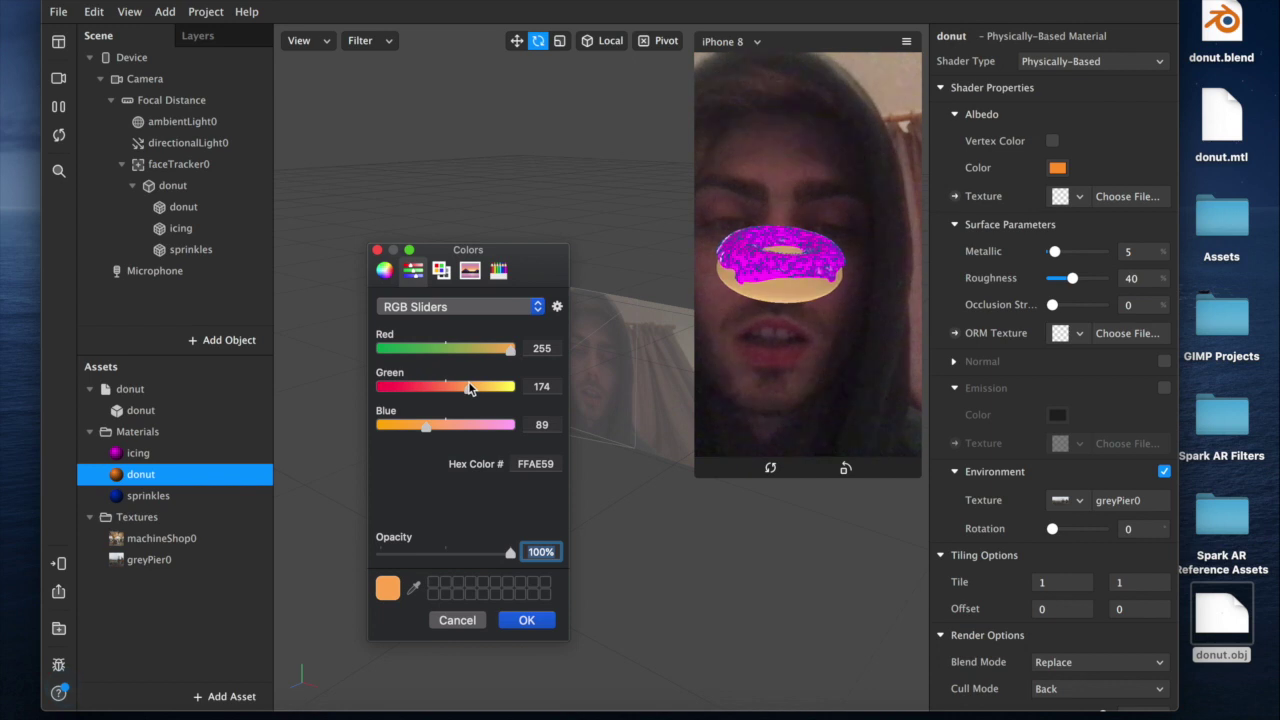
click(526, 620)
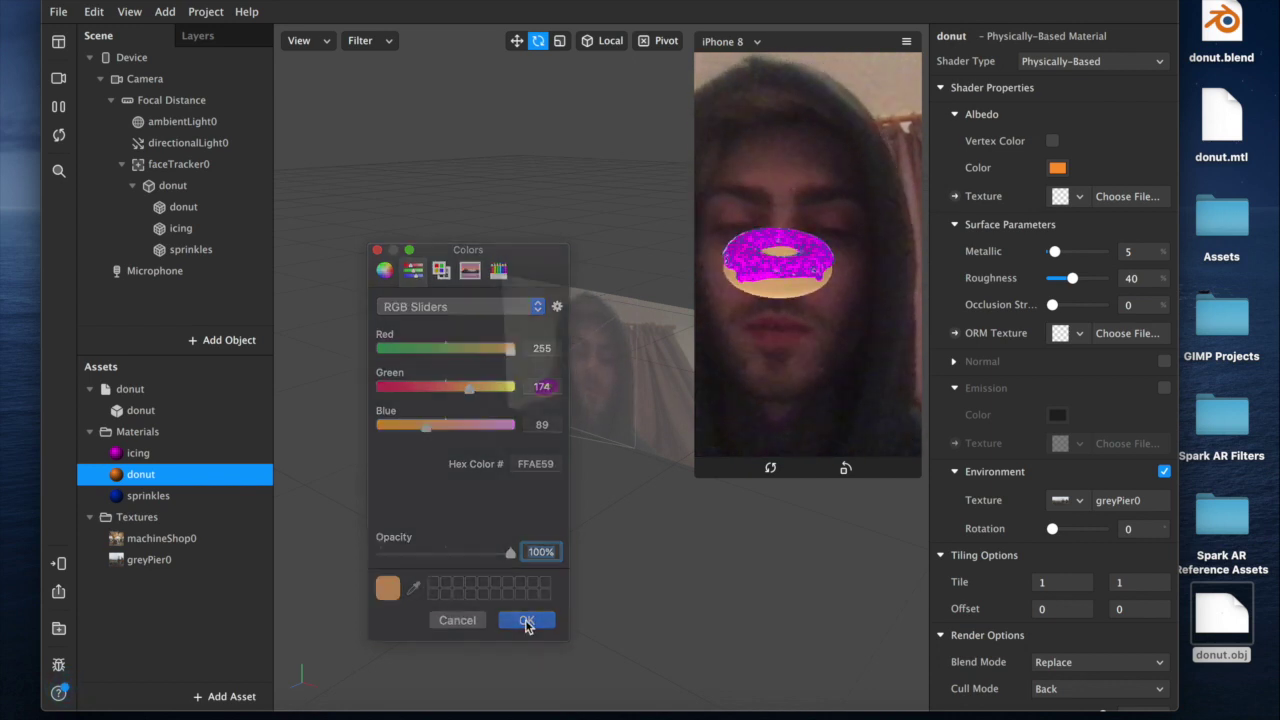
Step: Set the sprinkles material's Roughness to 100 with machineShop0 environment reflections
key(Down)
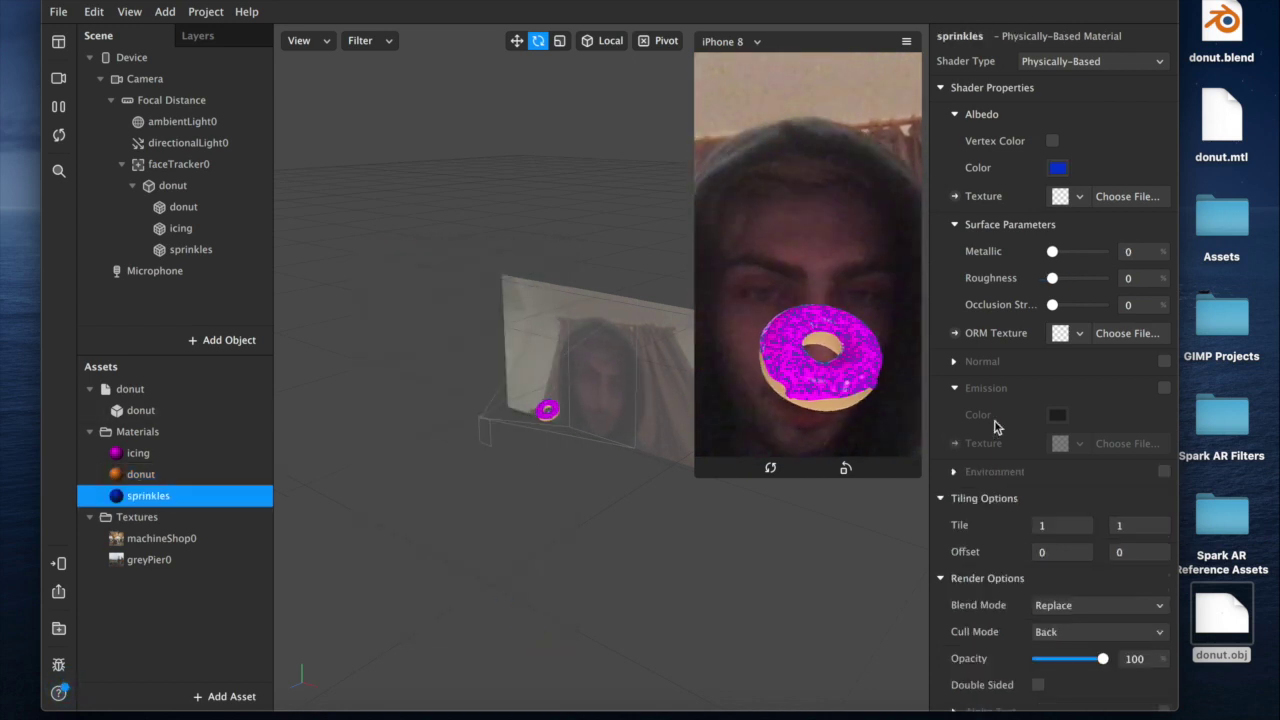
drag(1071, 279, 1108, 279)
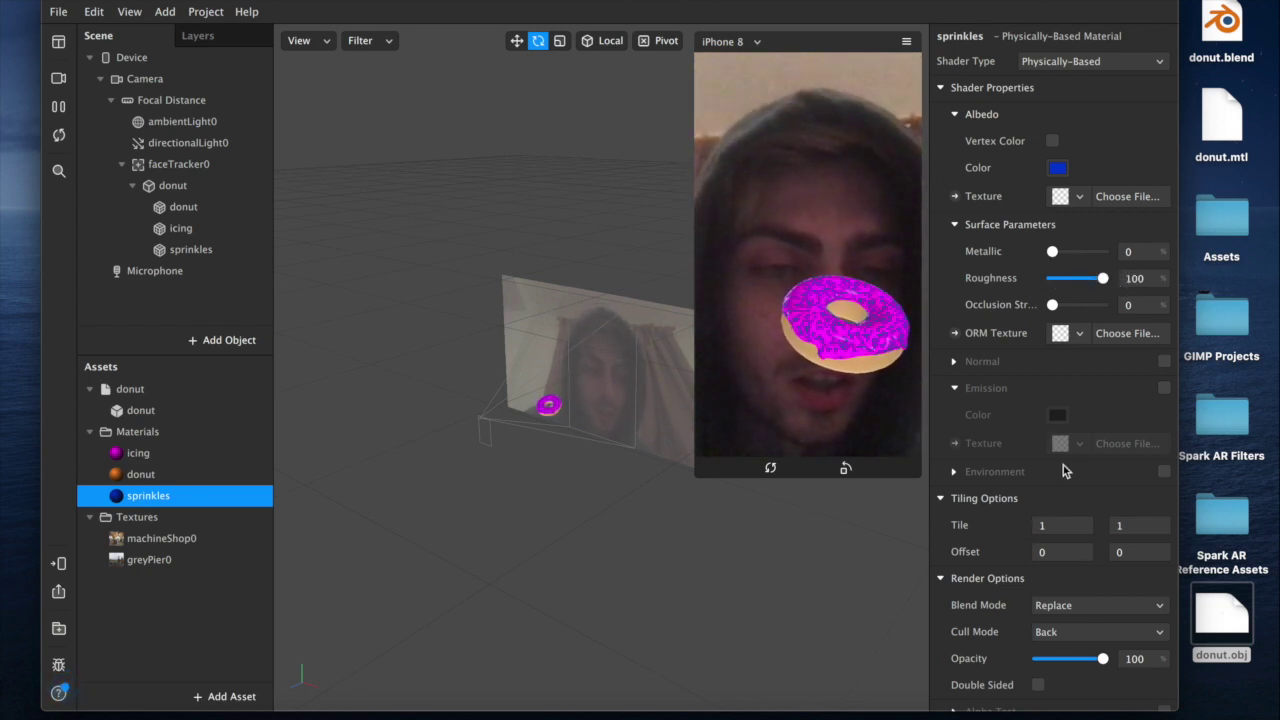
click(1163, 471)
click(1068, 500)
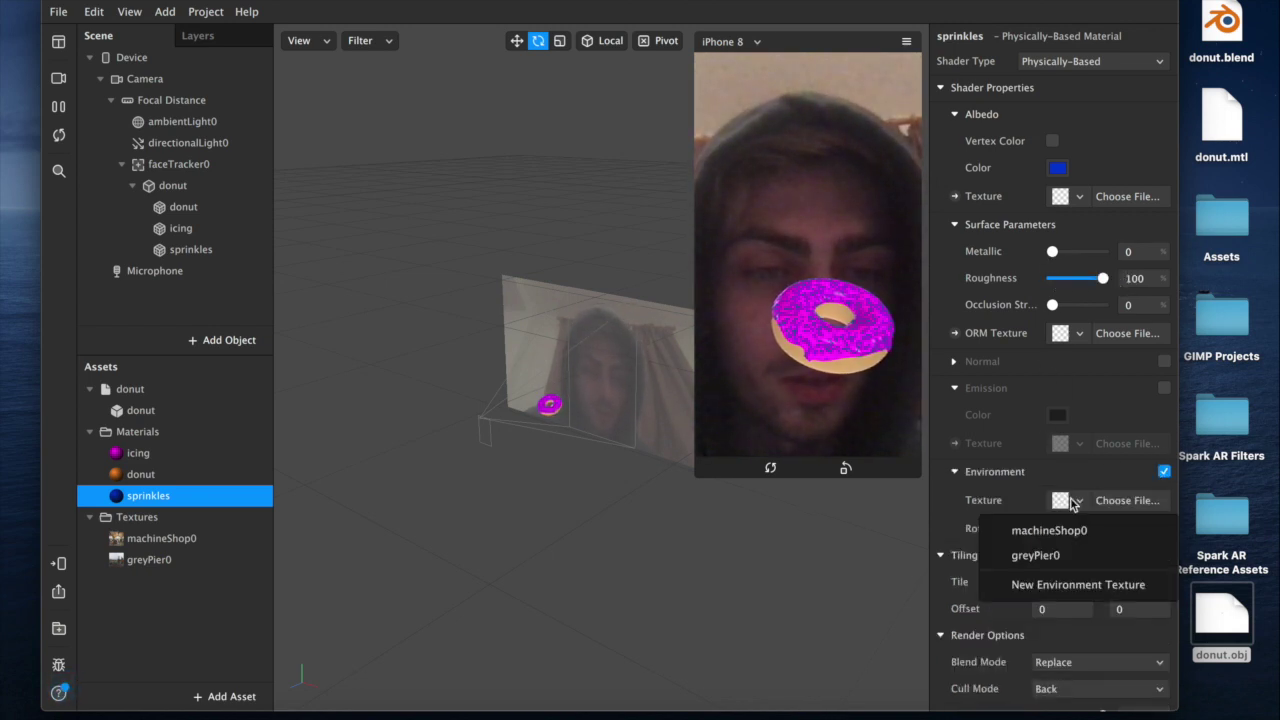
click(1075, 530)
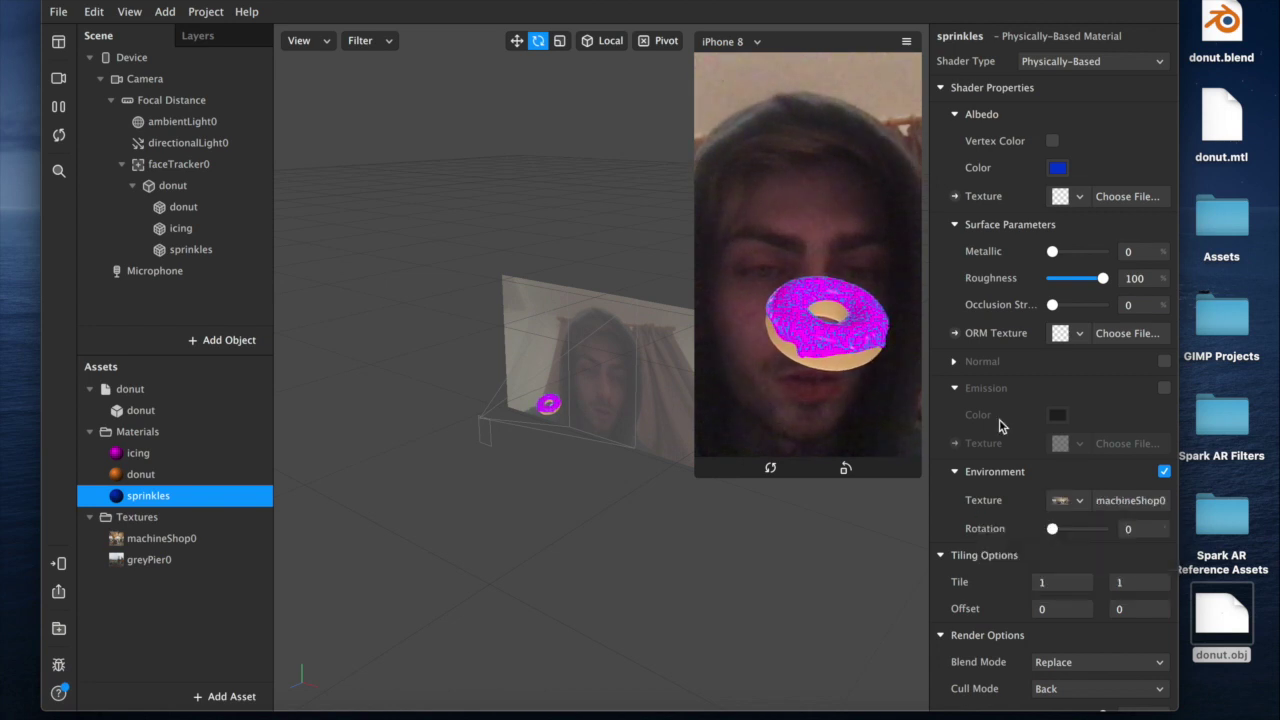
Step: Colour the sprinkles Turquoise from the Pencils swatches and check the donut in the preview
click(1059, 172)
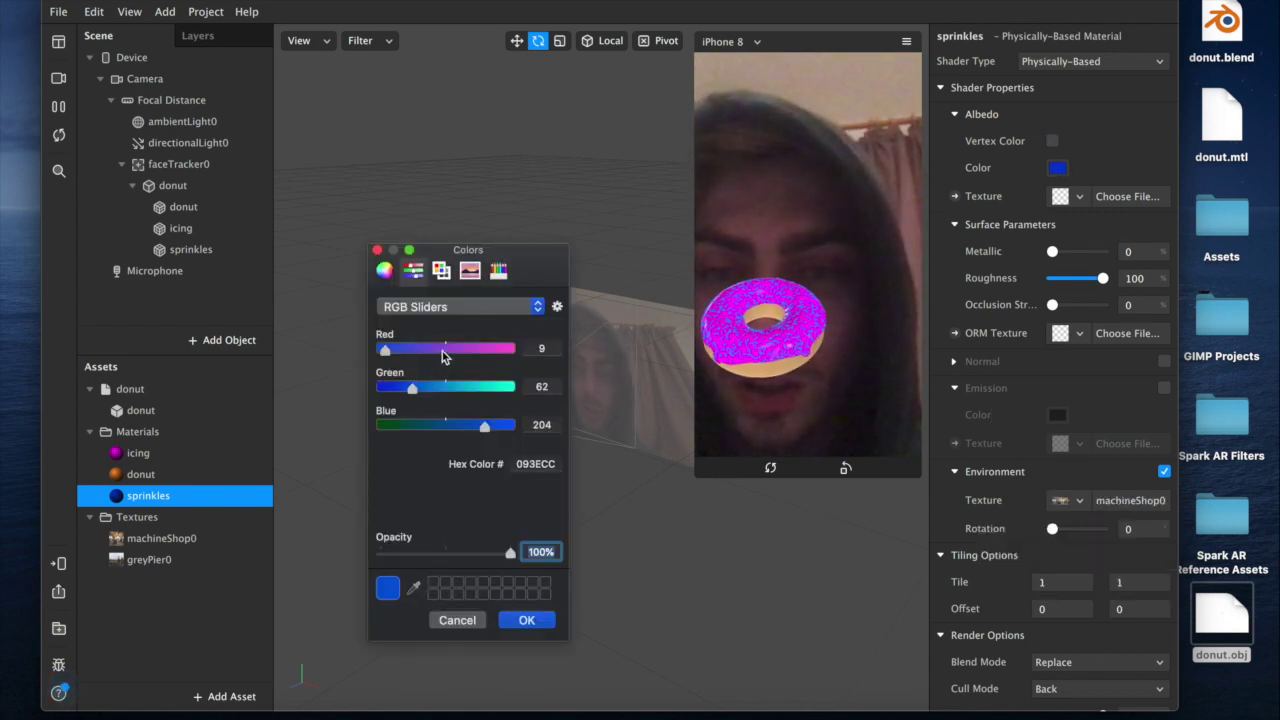
click(498, 272)
click(470, 493)
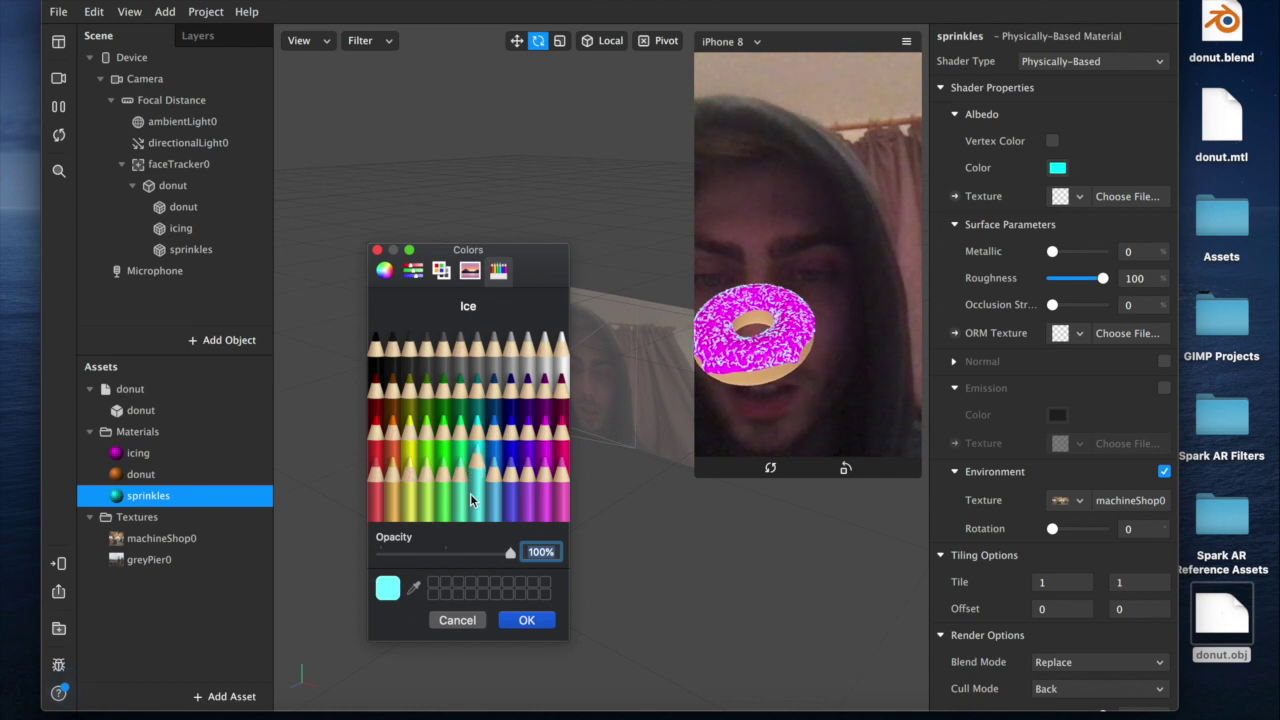
click(466, 478)
click(443, 468)
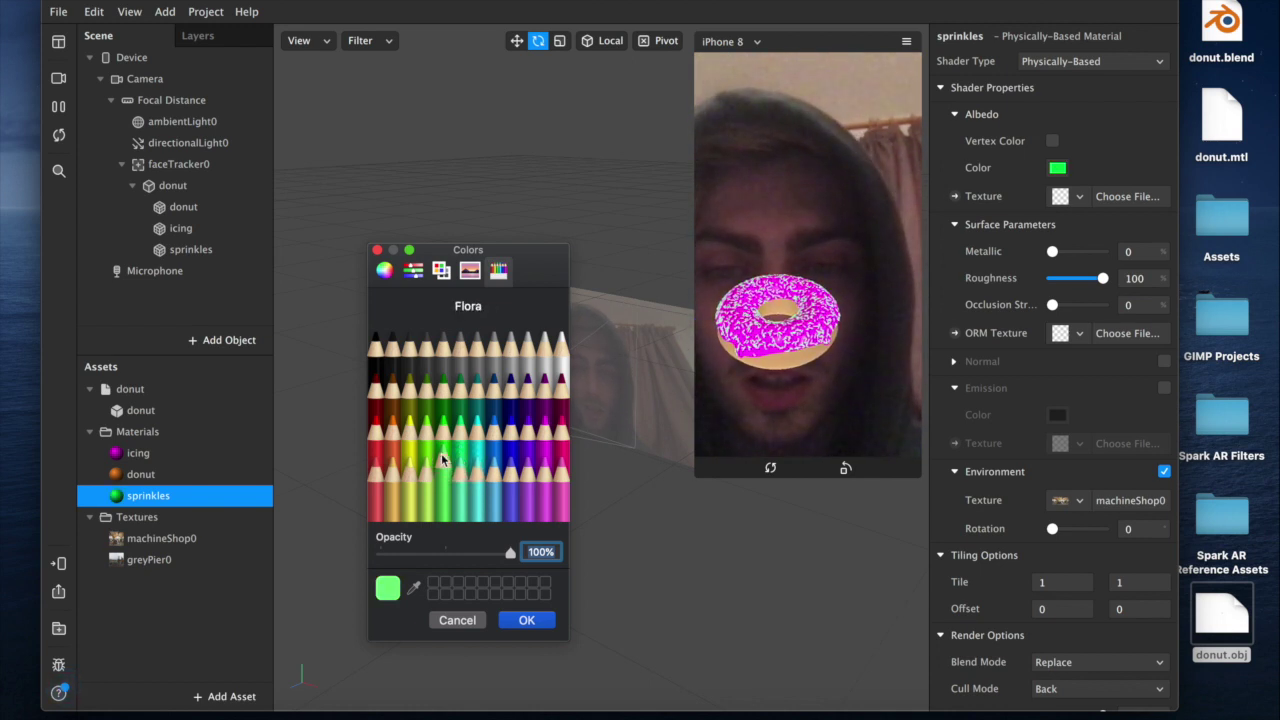
click(441, 440)
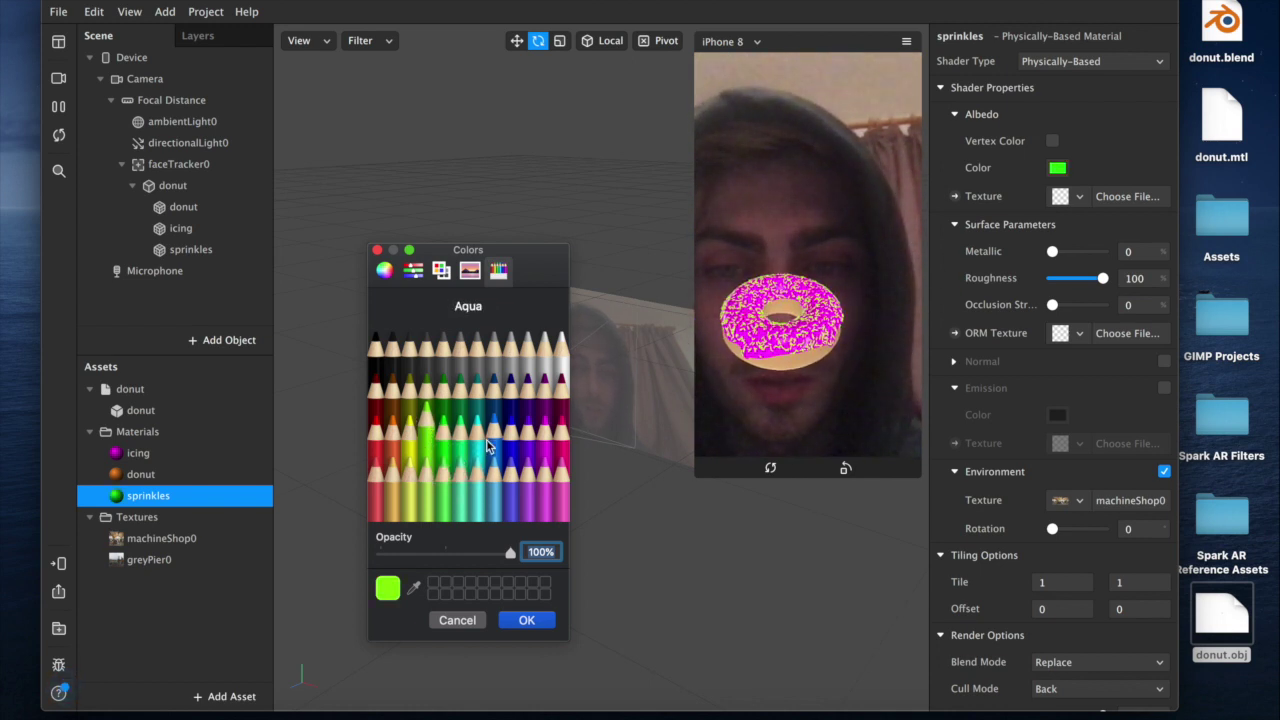
click(477, 442)
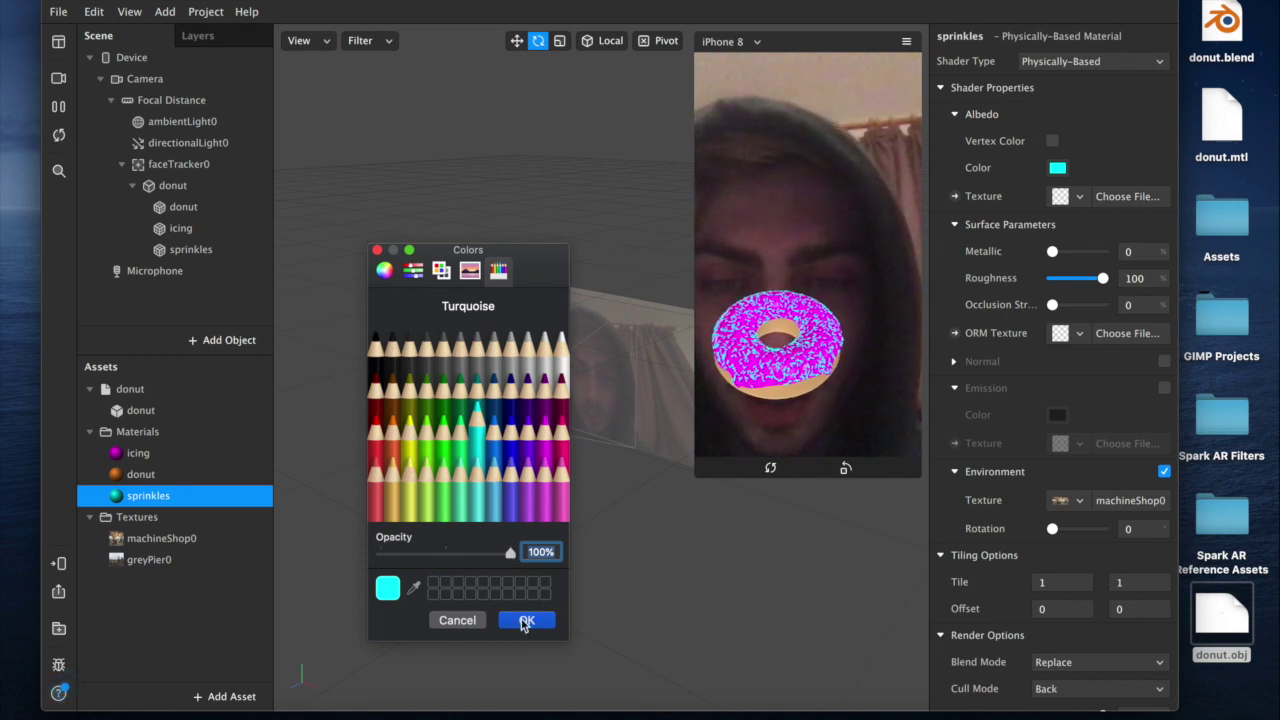
click(526, 620)
drag(695, 478, 658, 545)
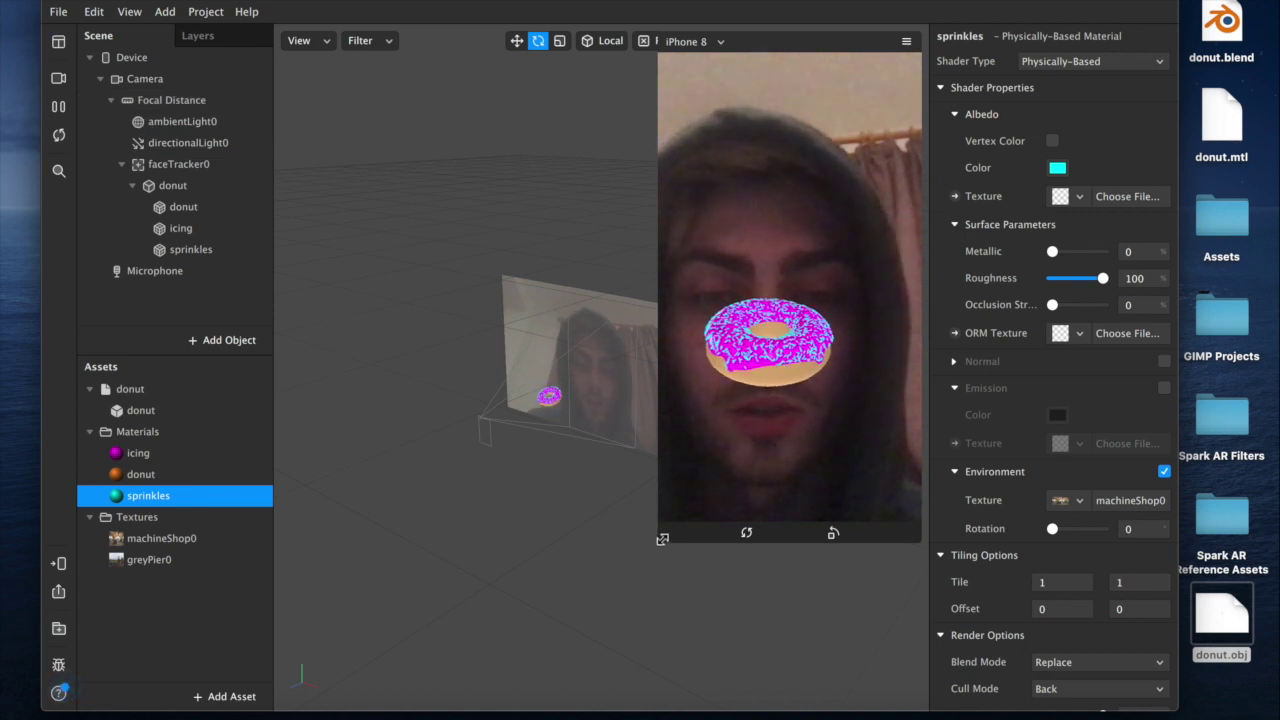
drag(670, 549, 737, 405)
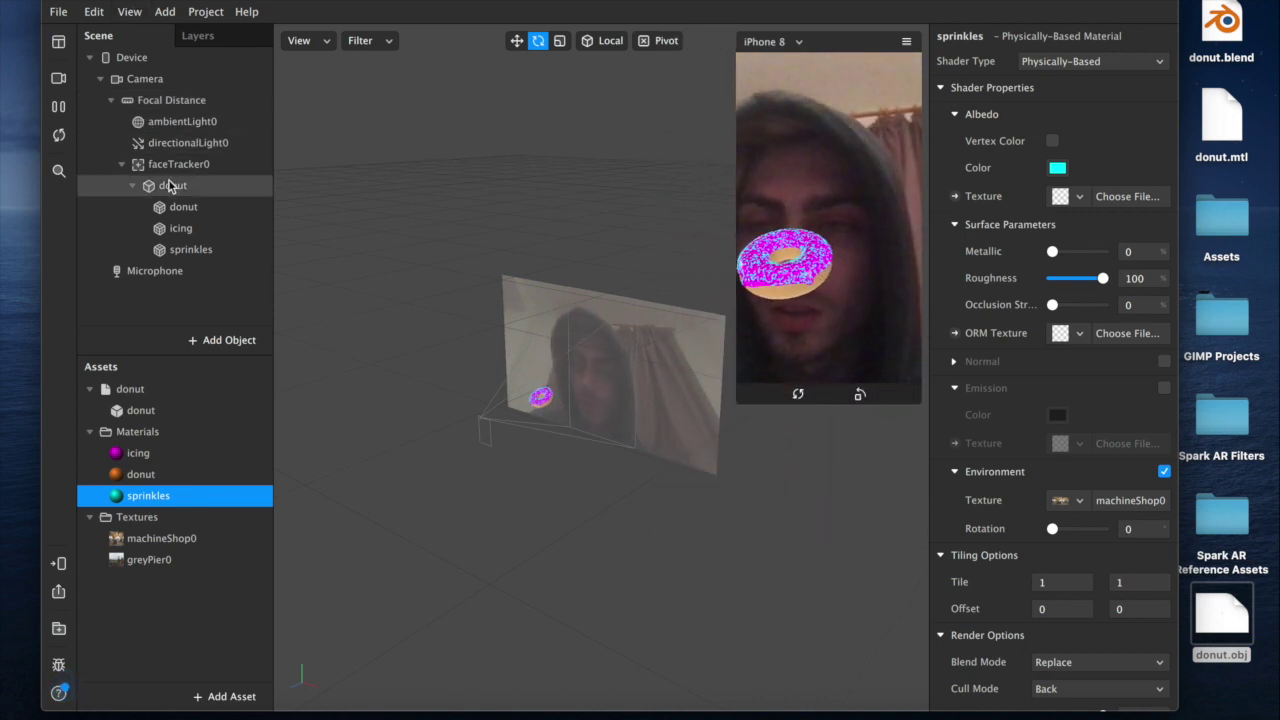
Step: Reset the donut's Rotation X to 0, then scrub it up to 90 so it faces the camera
click(250, 186)
click(1050, 280)
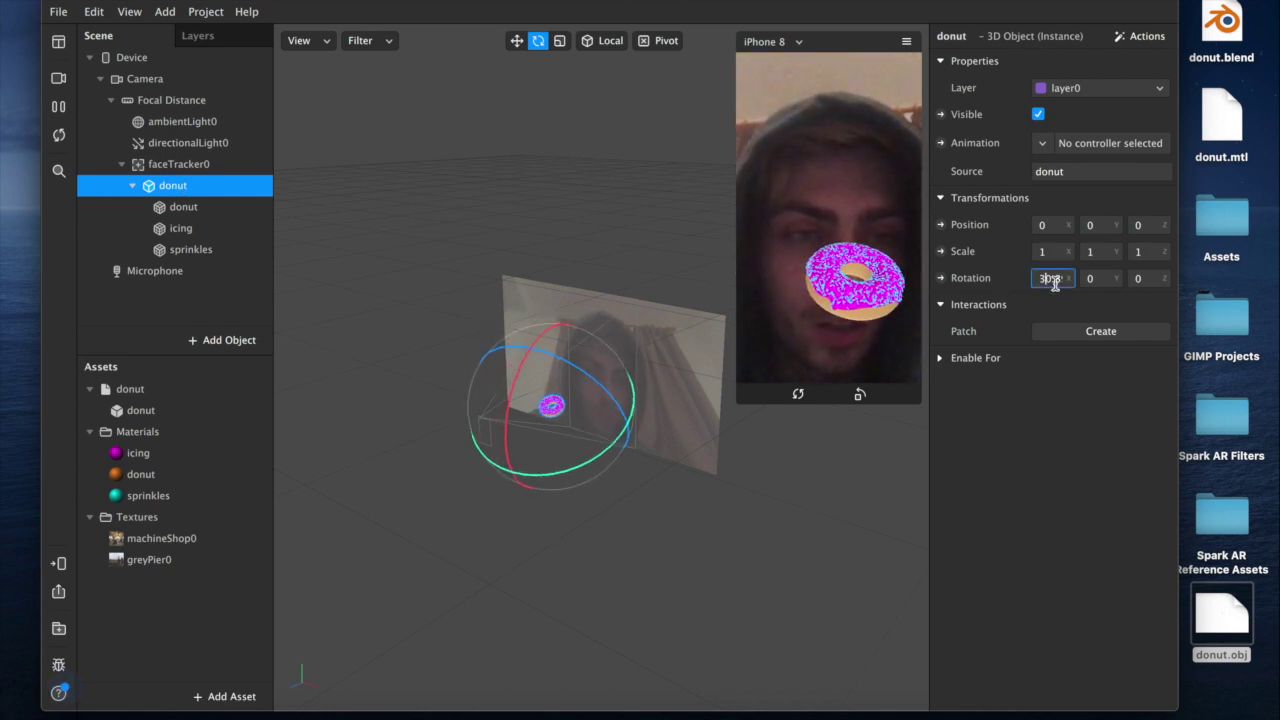
text(0)
key(Return)
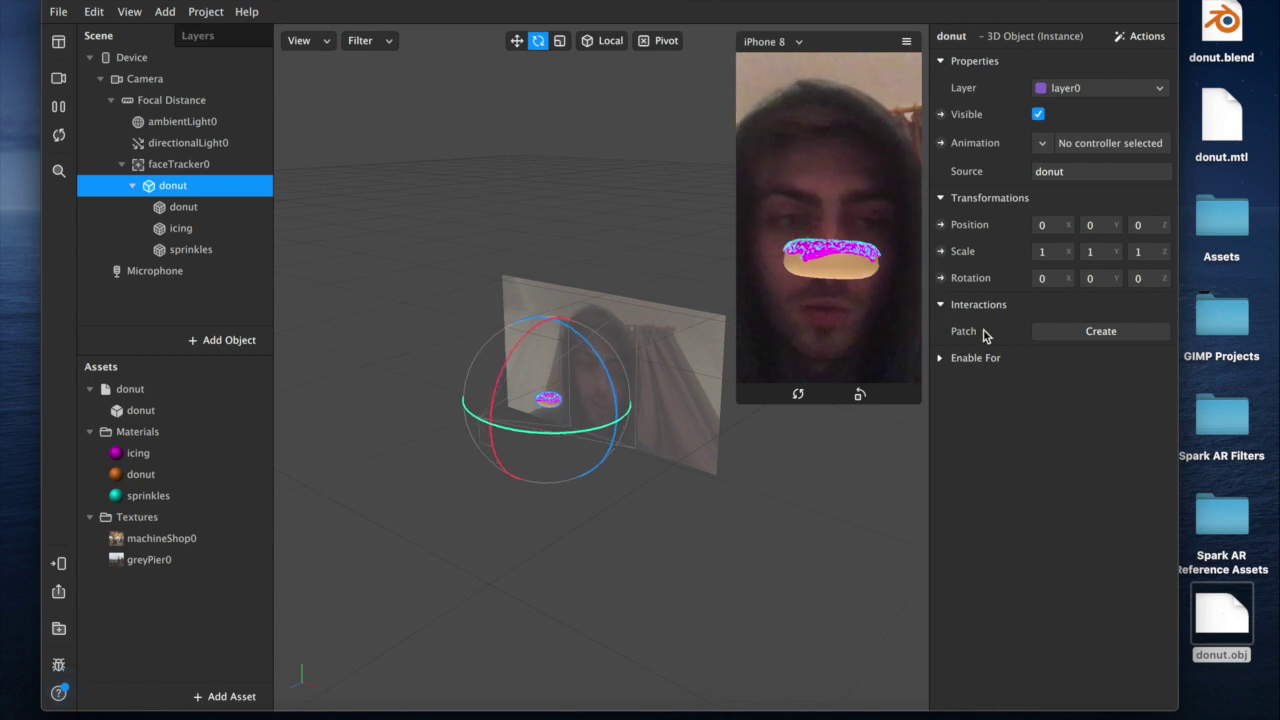
drag(990, 278, 937, 260)
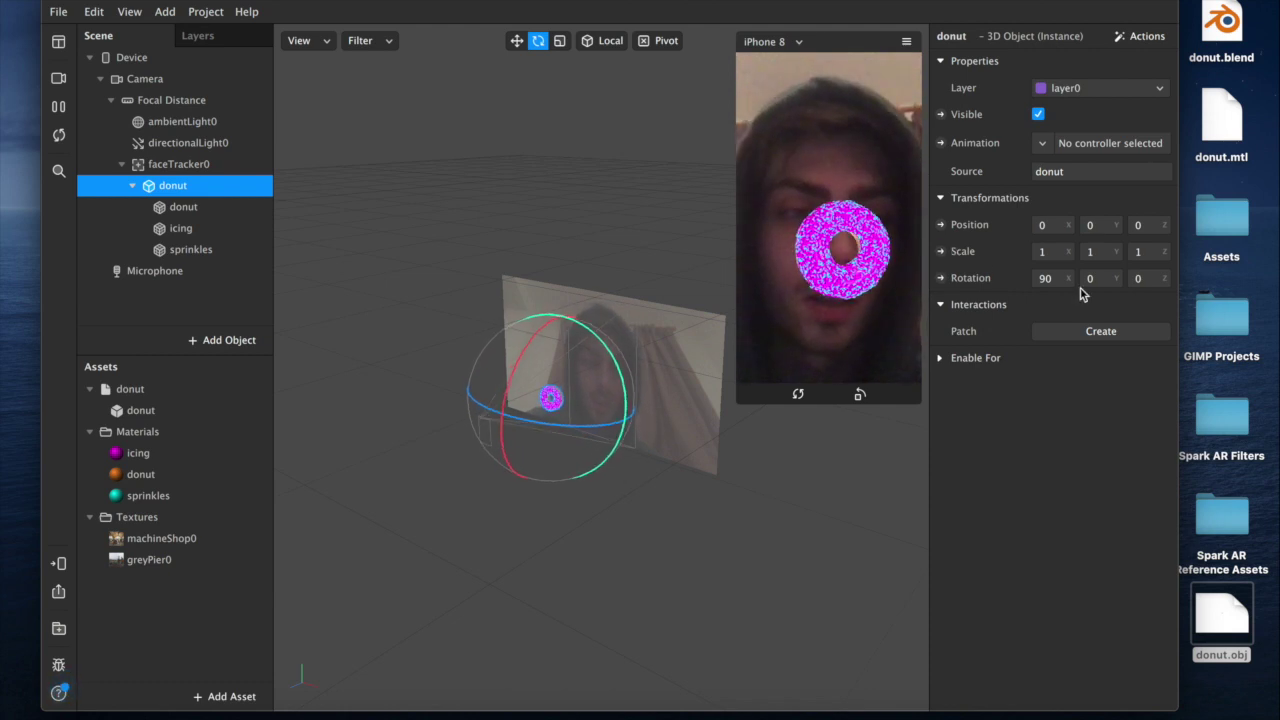
click(128, 12)
Step: Show the Patch Editor and add a Screen Tap patch
click(168, 41)
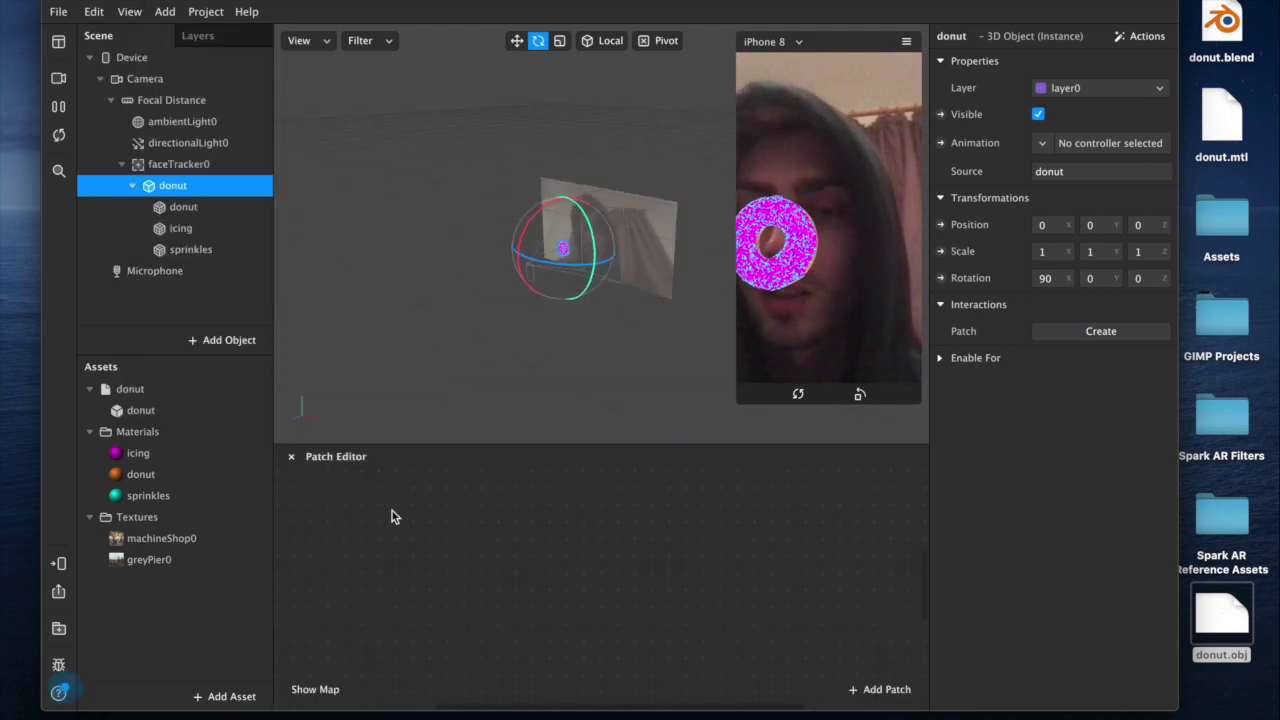
right_click(374, 569)
text(scr)
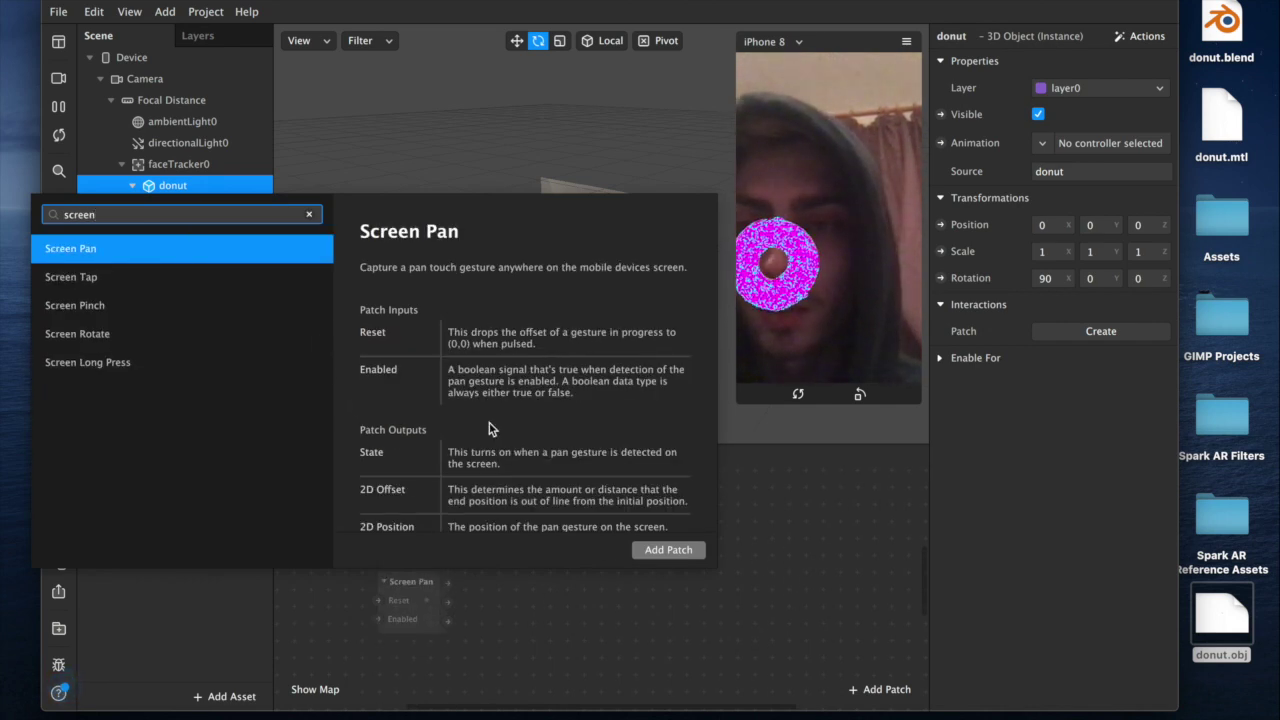
text(een)
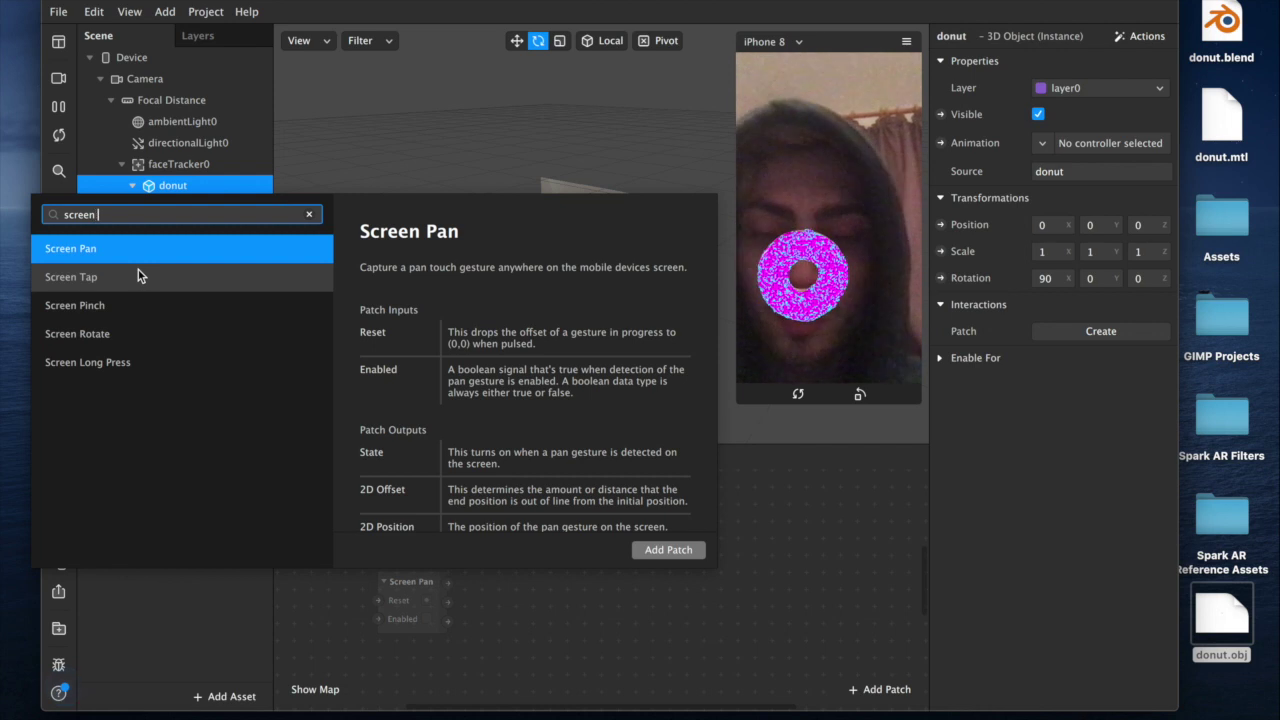
text( tap)
key(Return)
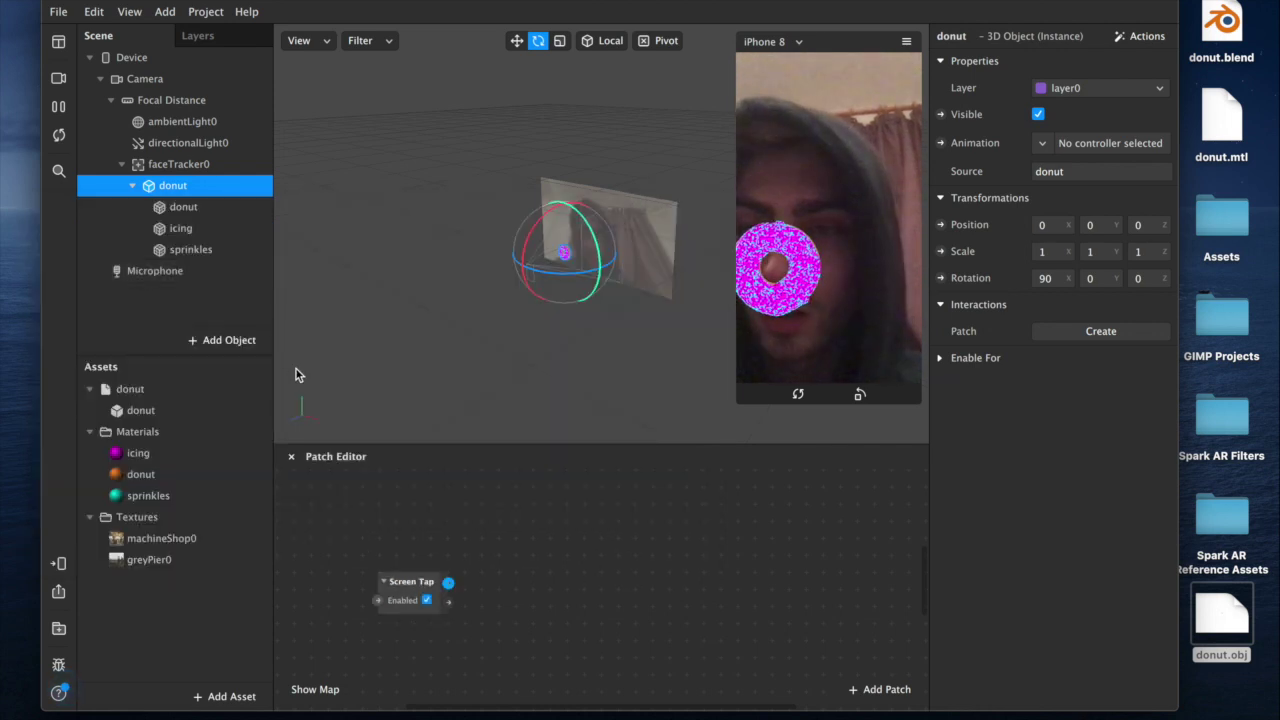
drag(400, 578, 463, 557)
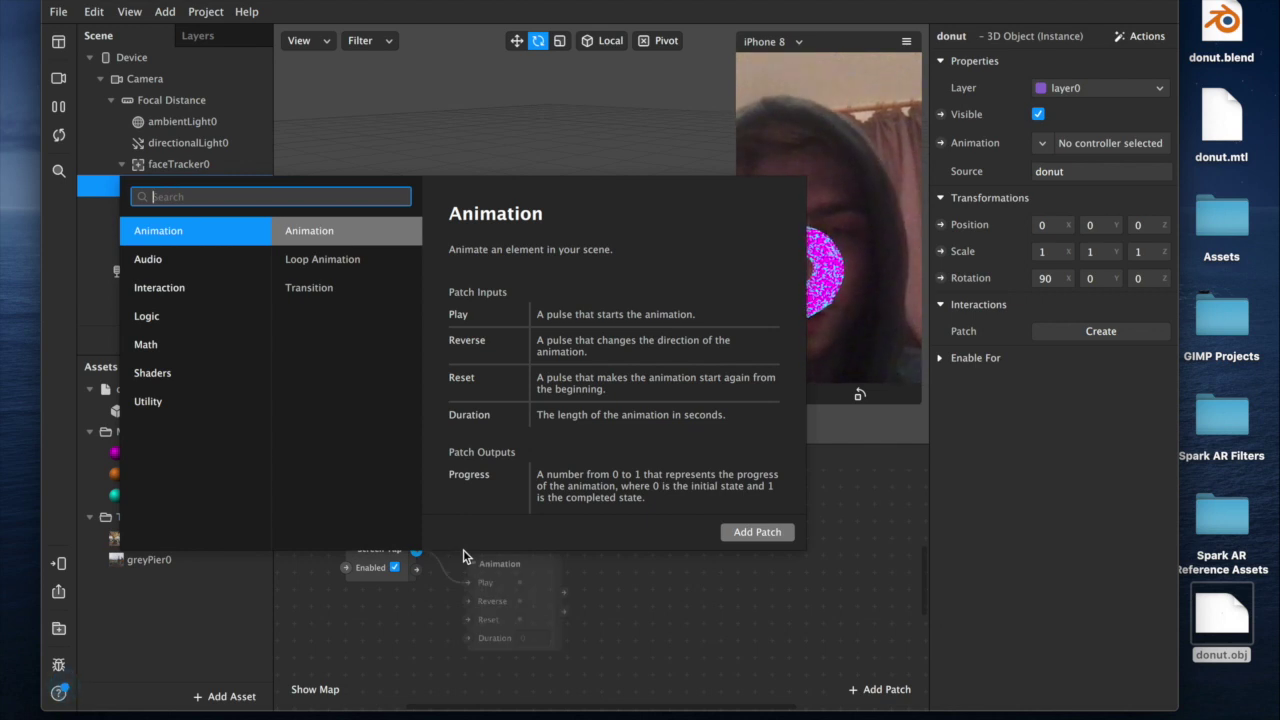
Step: Add a Switch patch after Screen Tap, then a Pulse patch wired from the Switch
text(switch)
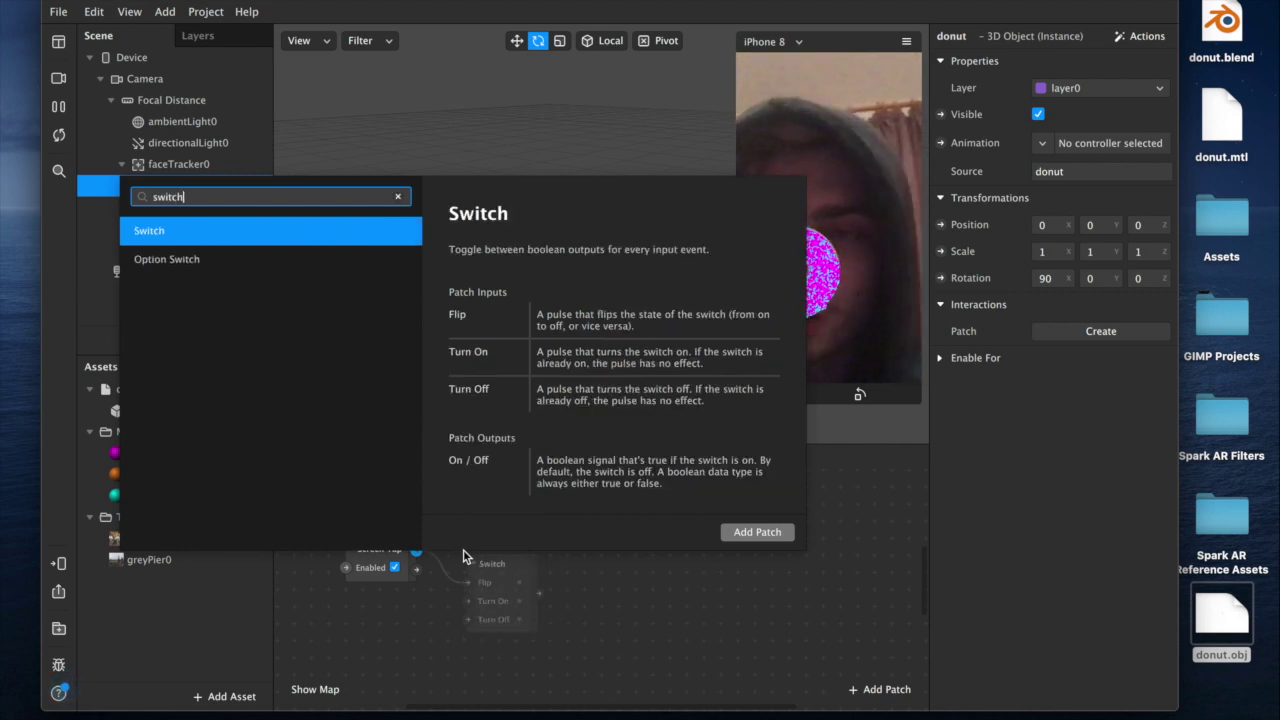
key(Return)
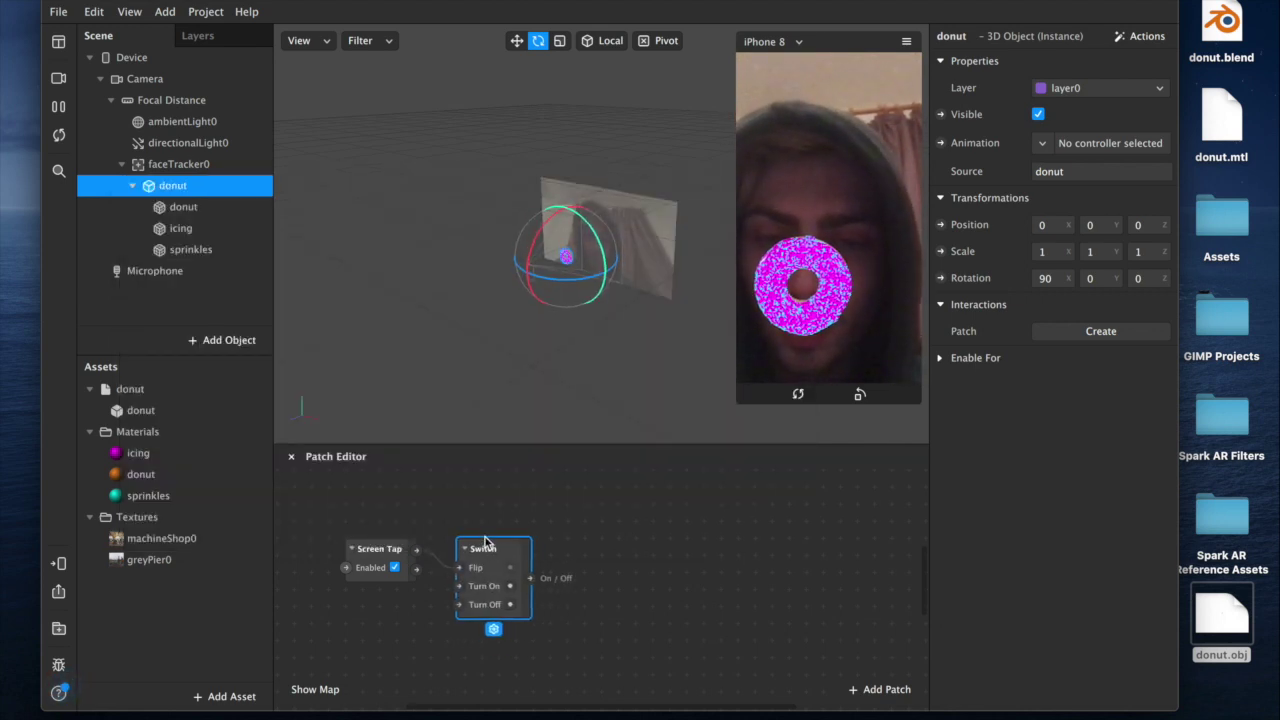
drag(577, 580, 577, 580)
text(puklse)
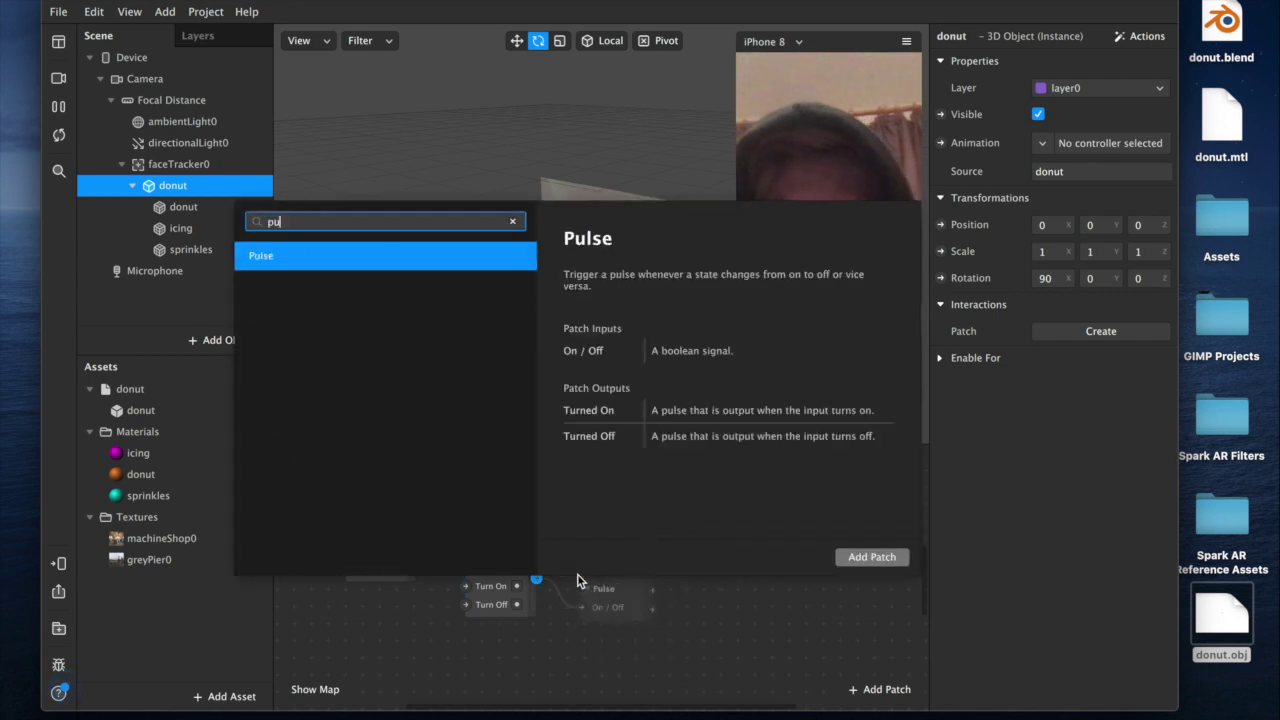
key(BackSpace)
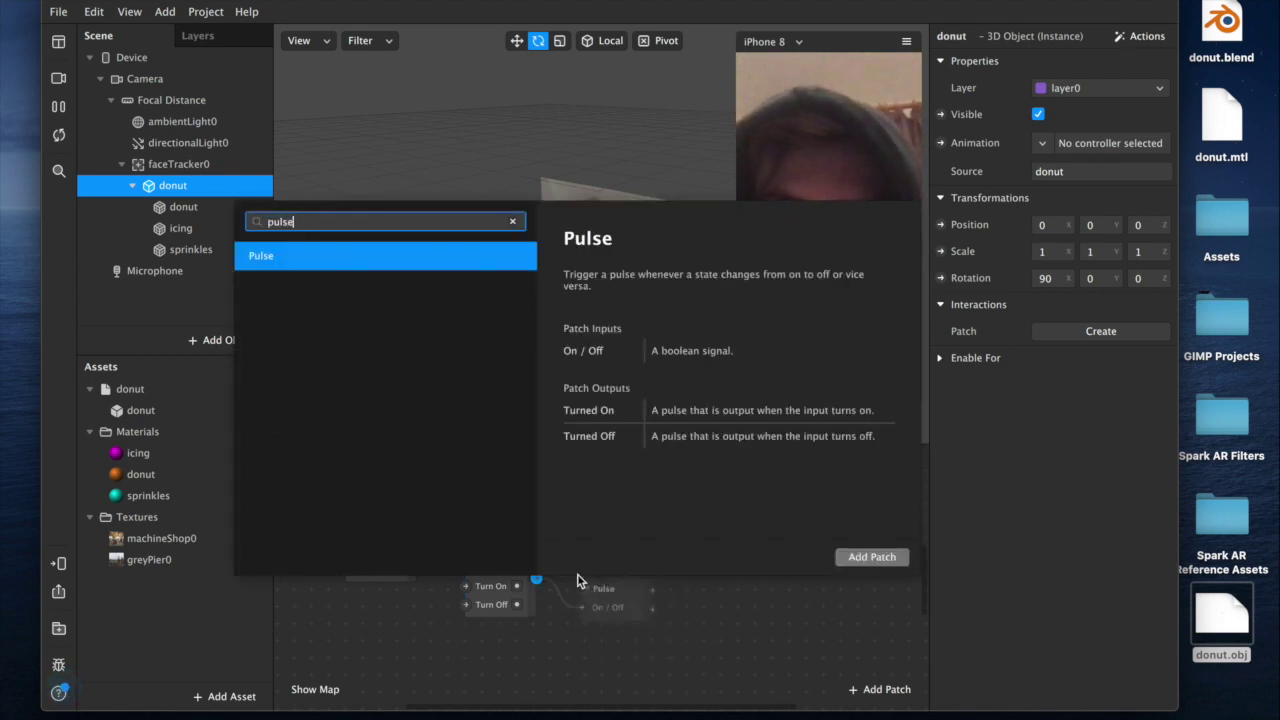
text(lse)
key(Return)
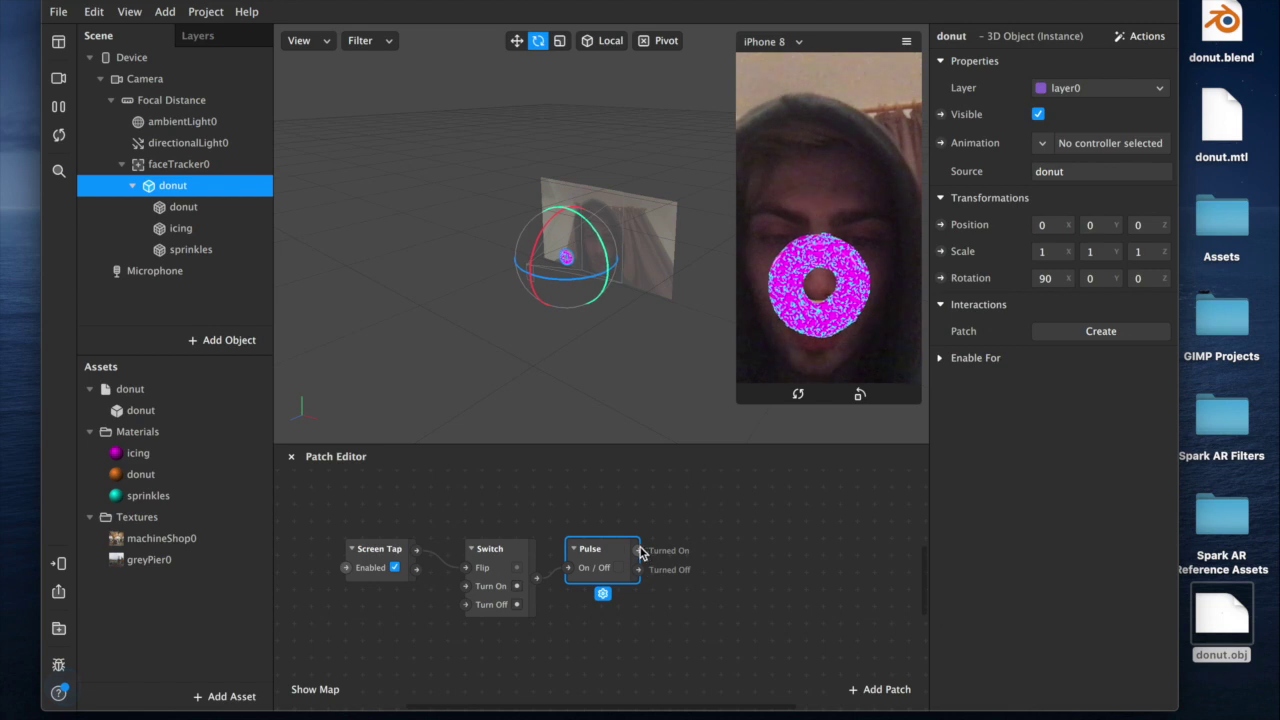
Step: Add an Animation patch wired from the Pulse output
drag(645, 556, 691, 550)
text(animation)
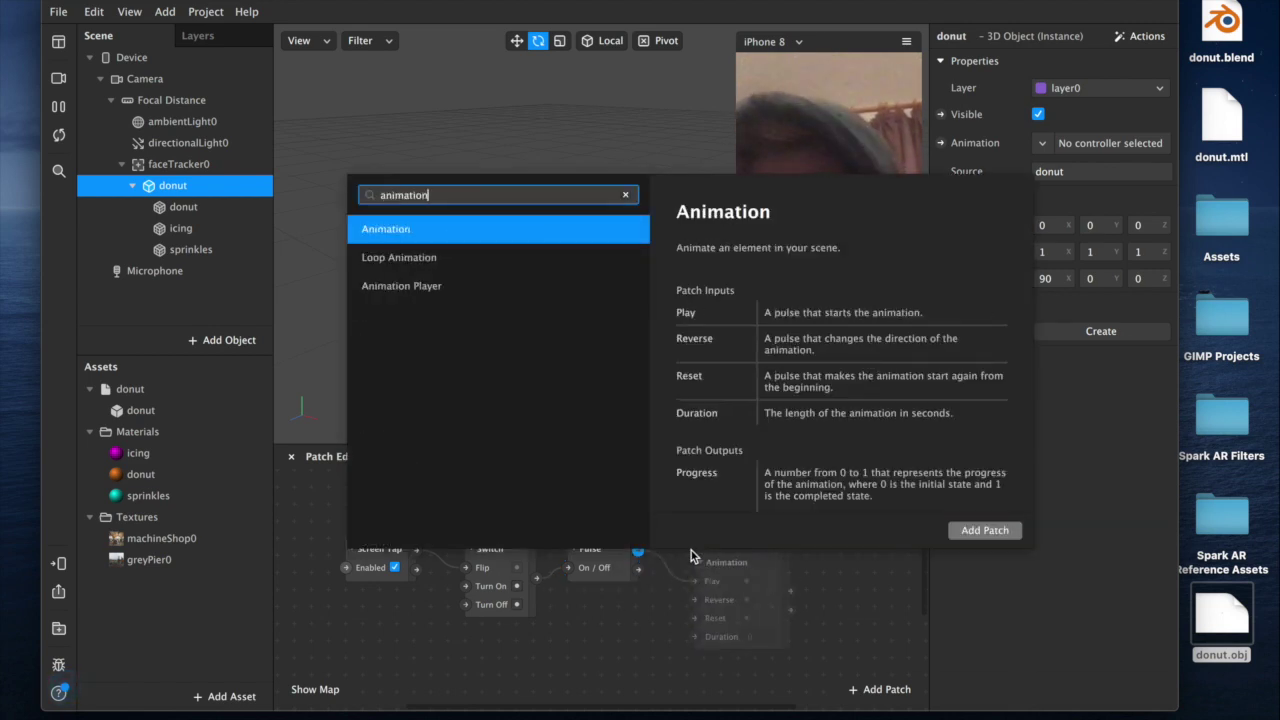
key(Return)
scroll(776, 566, right, 3)
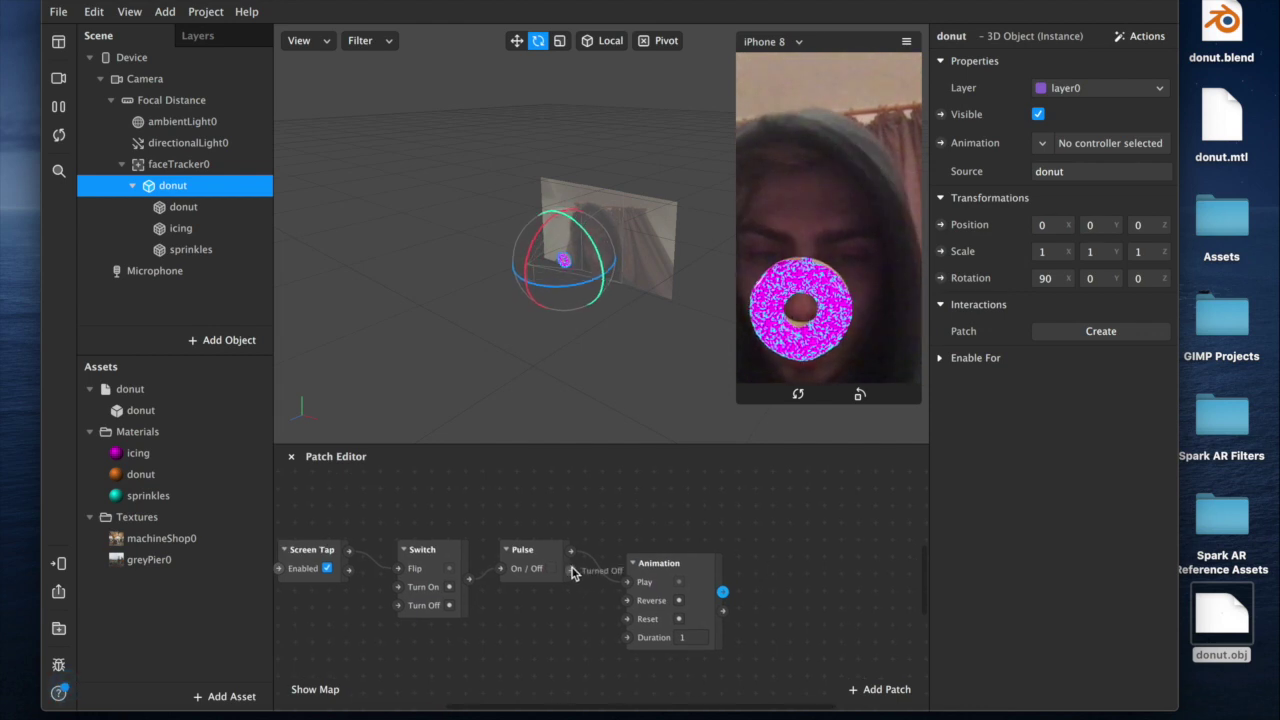
scroll(635, 599, right, 5)
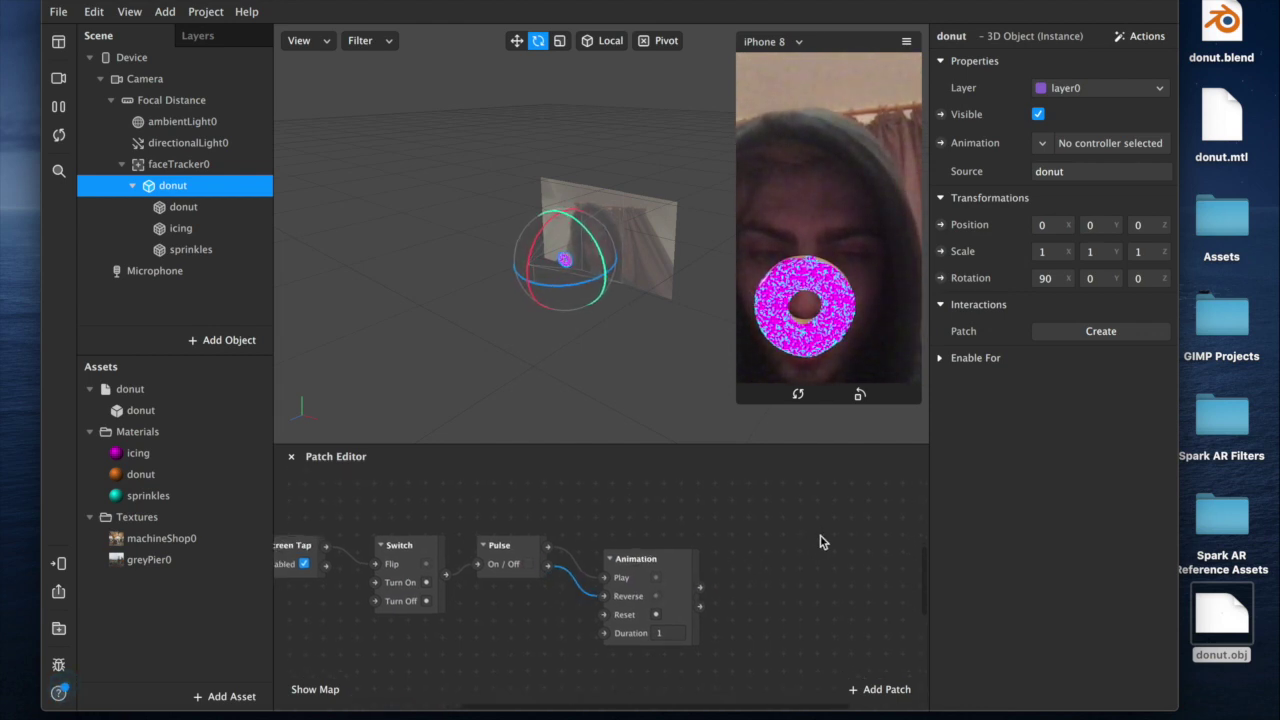
Step: Add a Transition patch fed by the Animation and place it beside it
drag(664, 548, 664, 551)
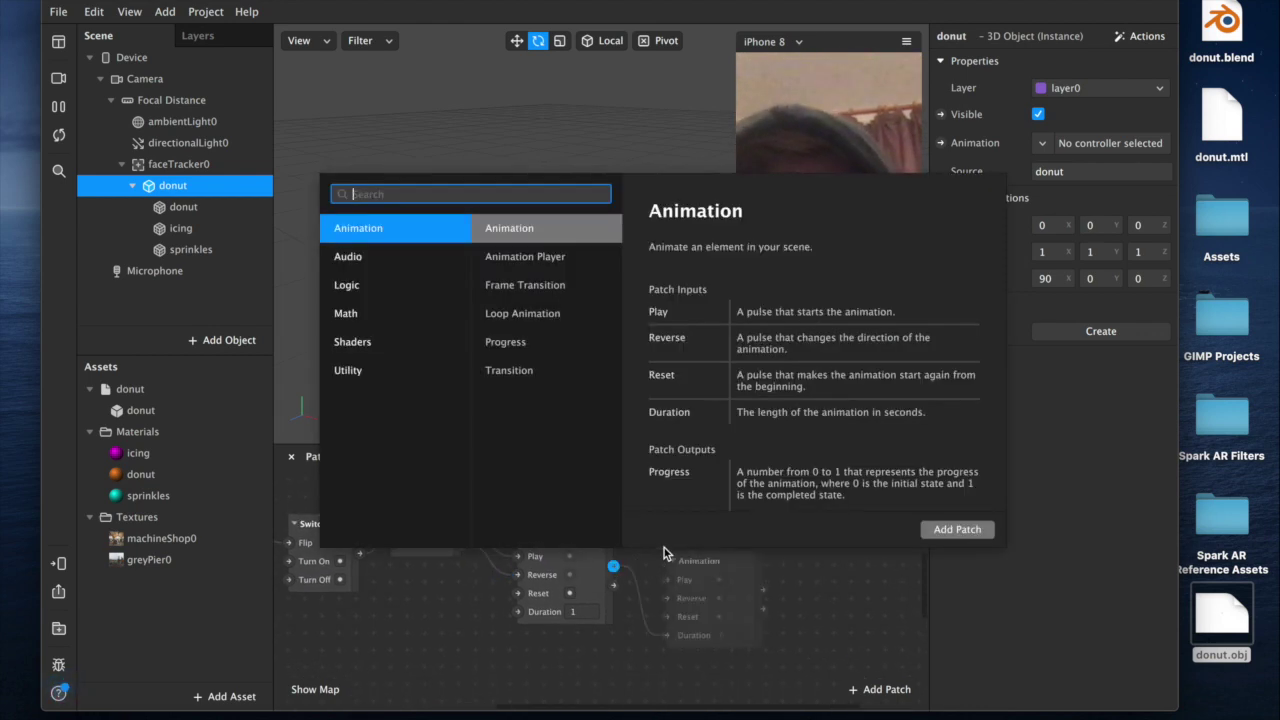
text(transition)
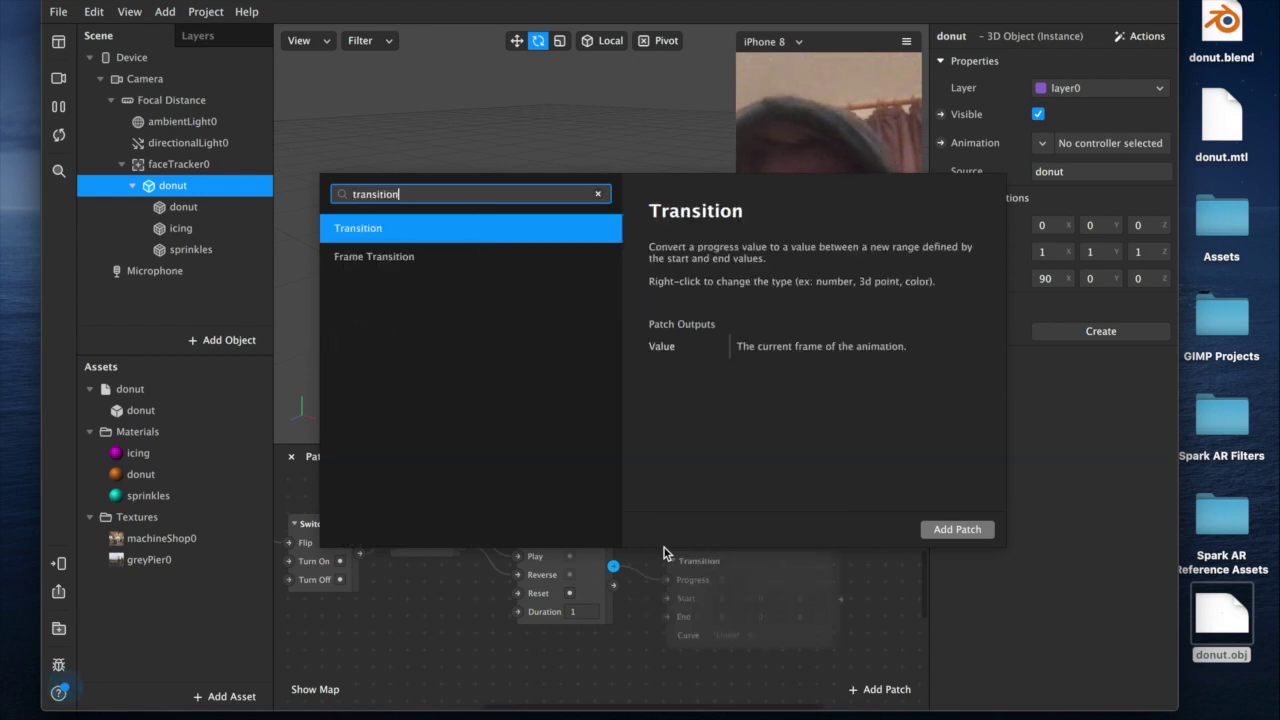
key(Return)
drag(714, 563, 685, 541)
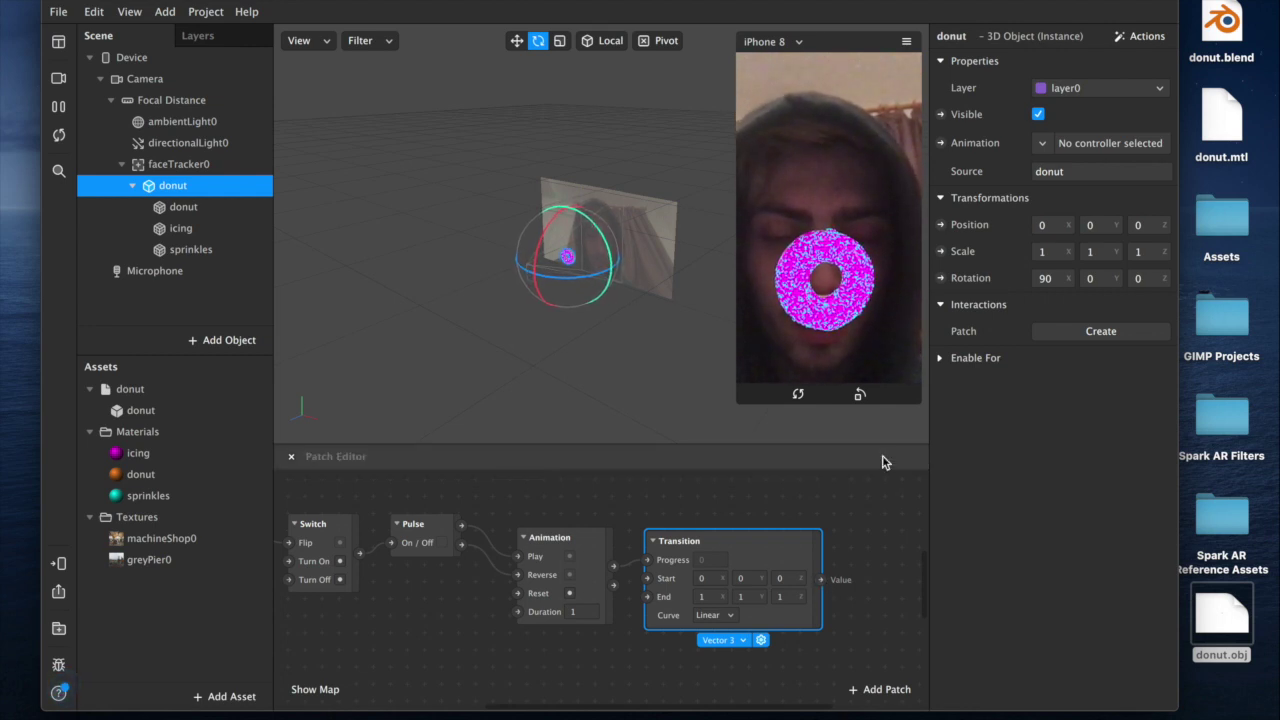
Step: Add the donut's rotation patch and set the Transition's Start X to 90 and End Y to 180
click(941, 278)
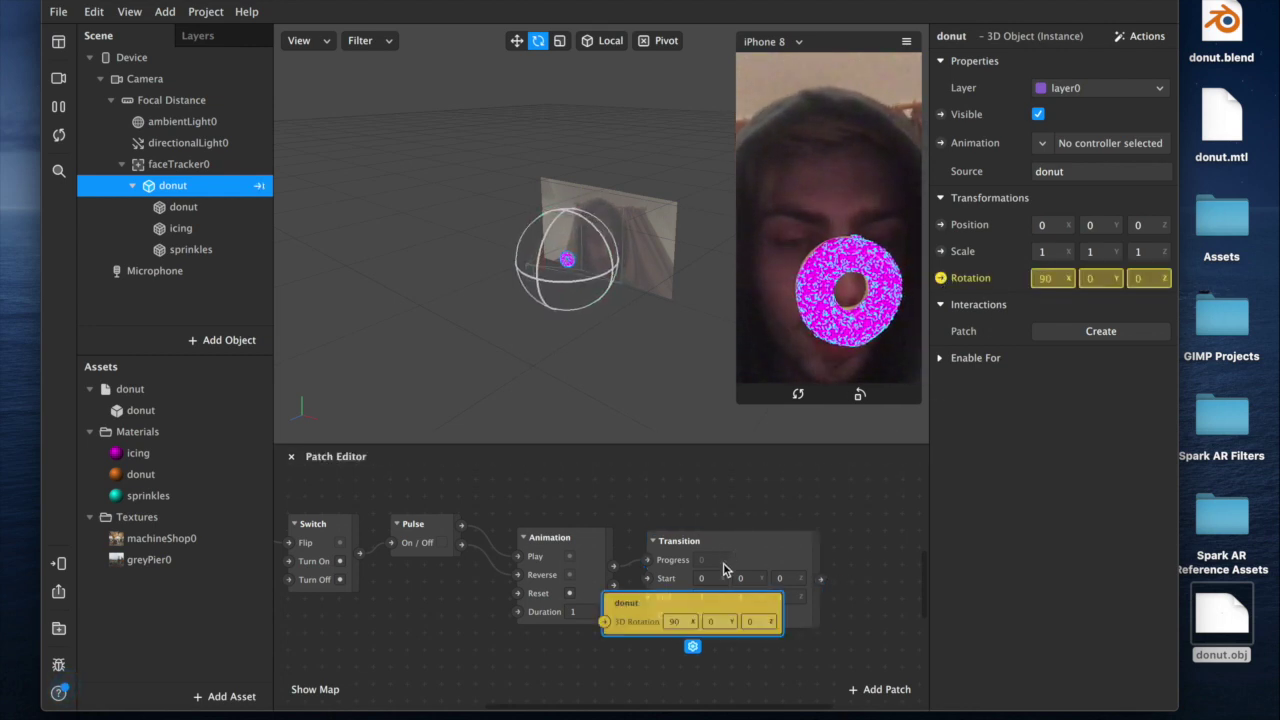
drag(725, 612, 955, 567)
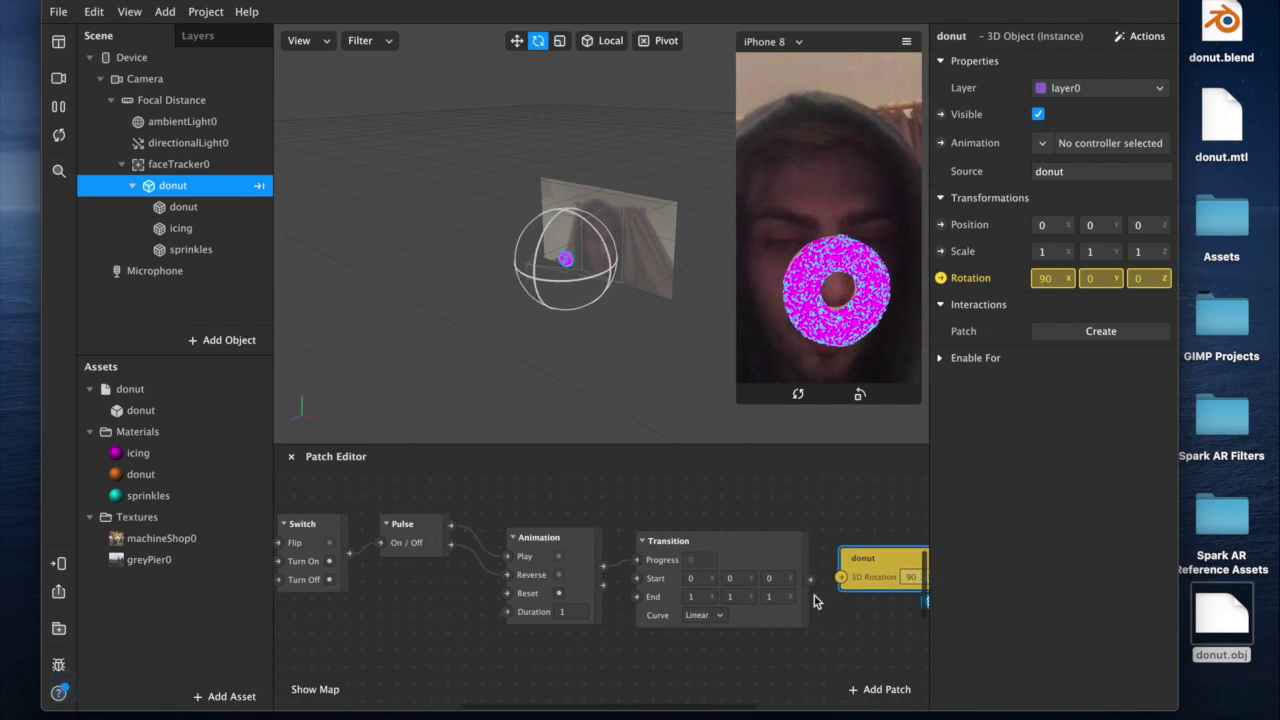
click(707, 580)
text(90)
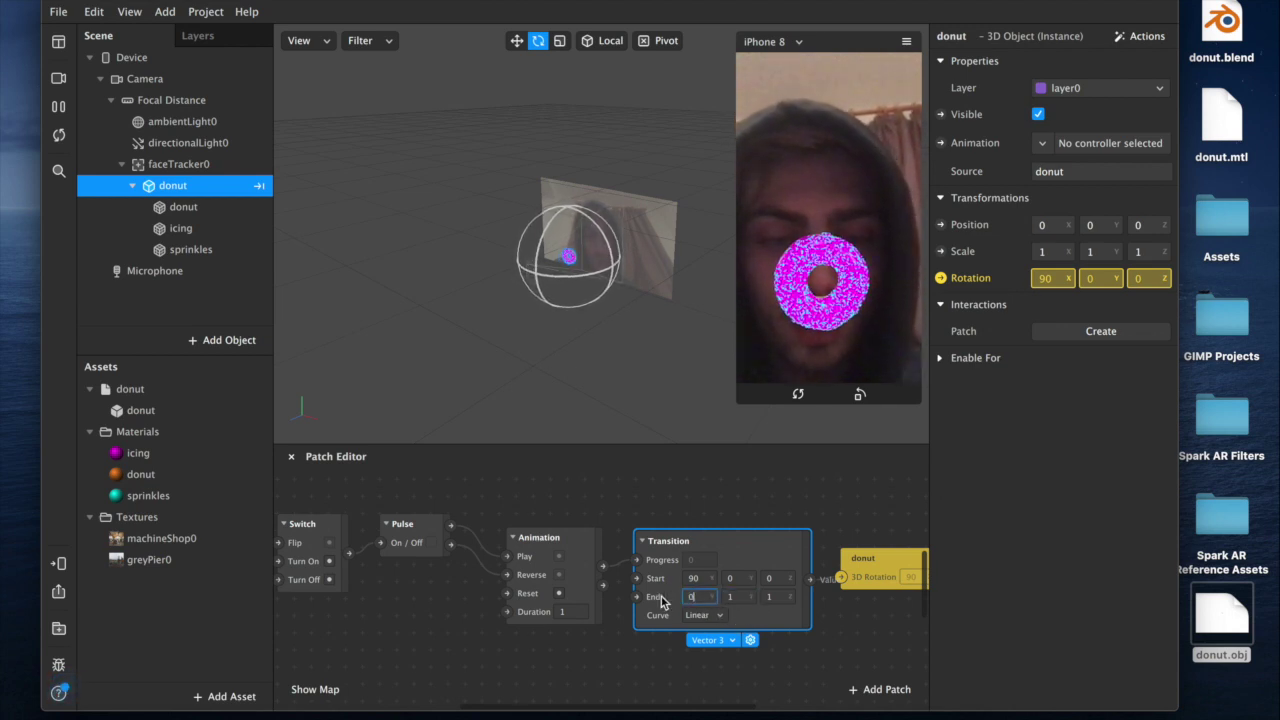
click(738, 597)
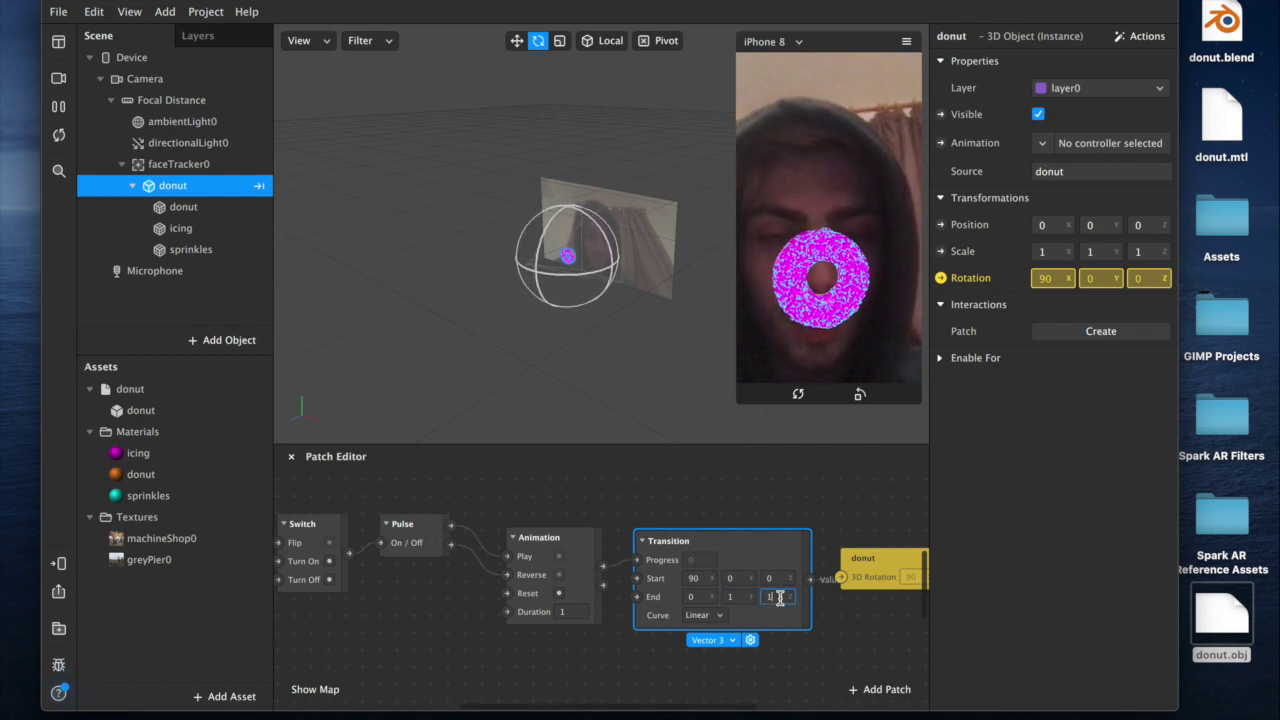
click(734, 597)
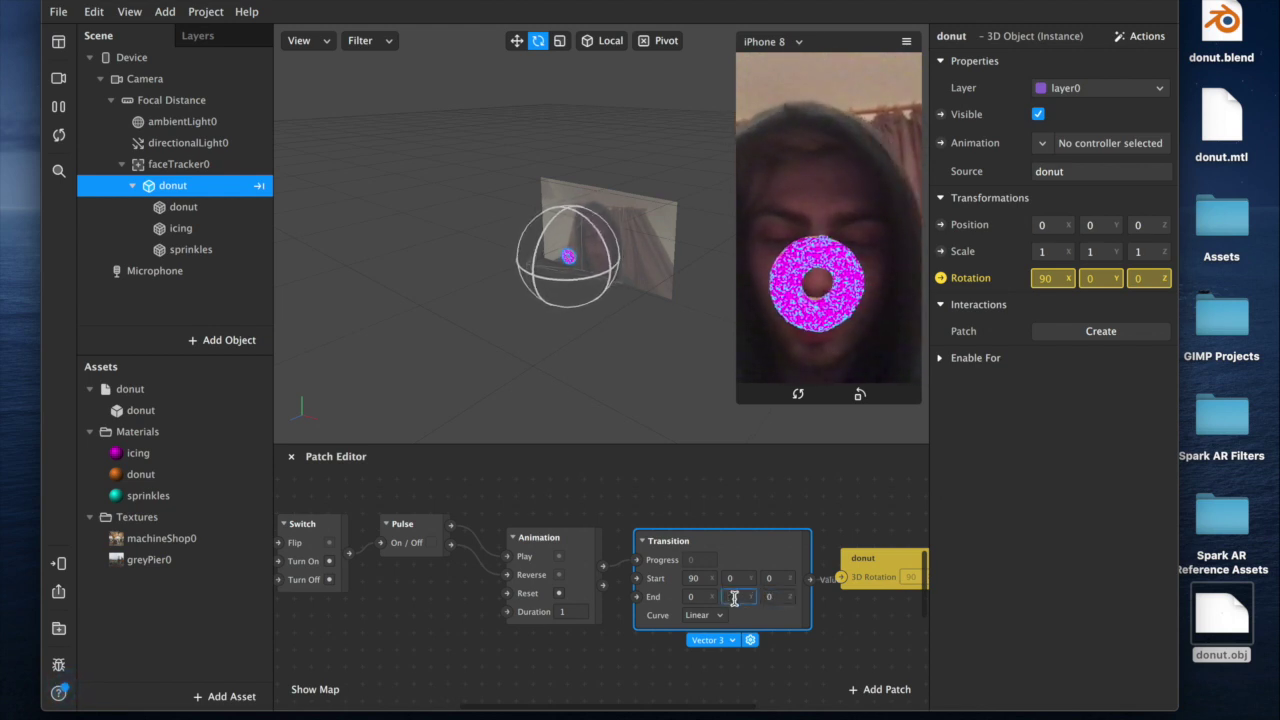
text(180)
key(Return)
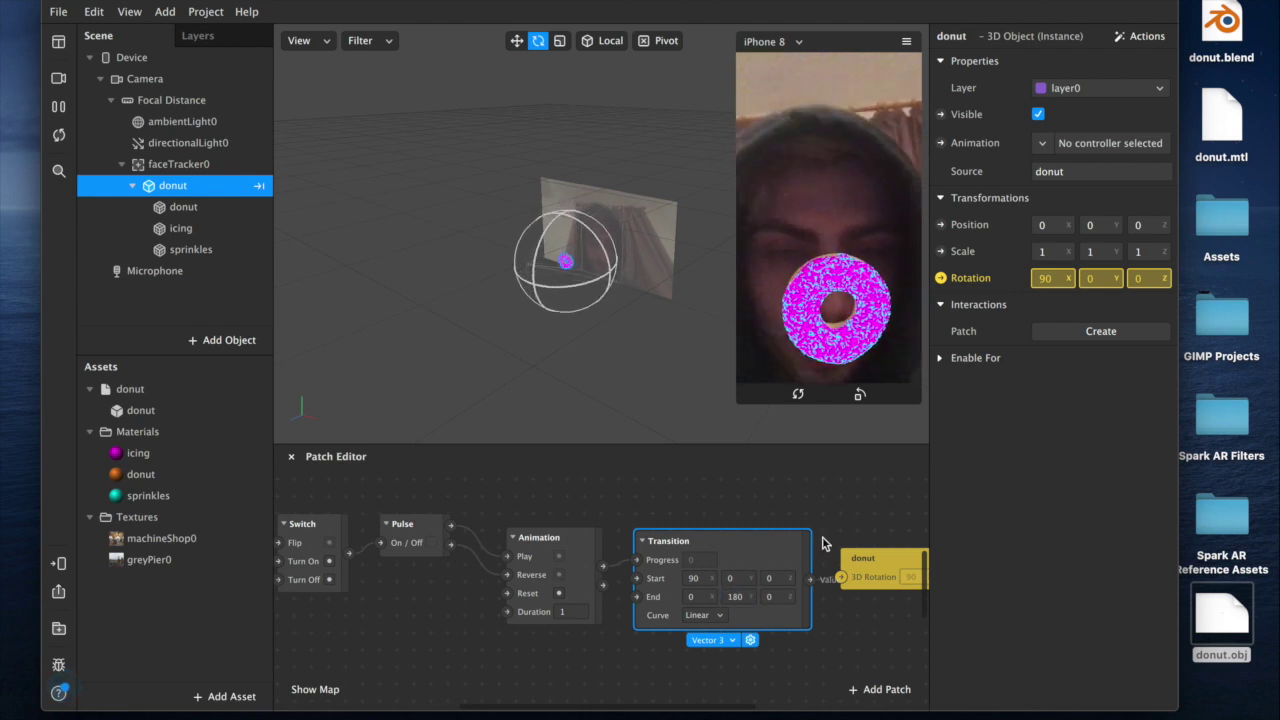
Step: Enable simulated screen taps in the preview, set End Z to 180, and test the donut spin
click(906, 41)
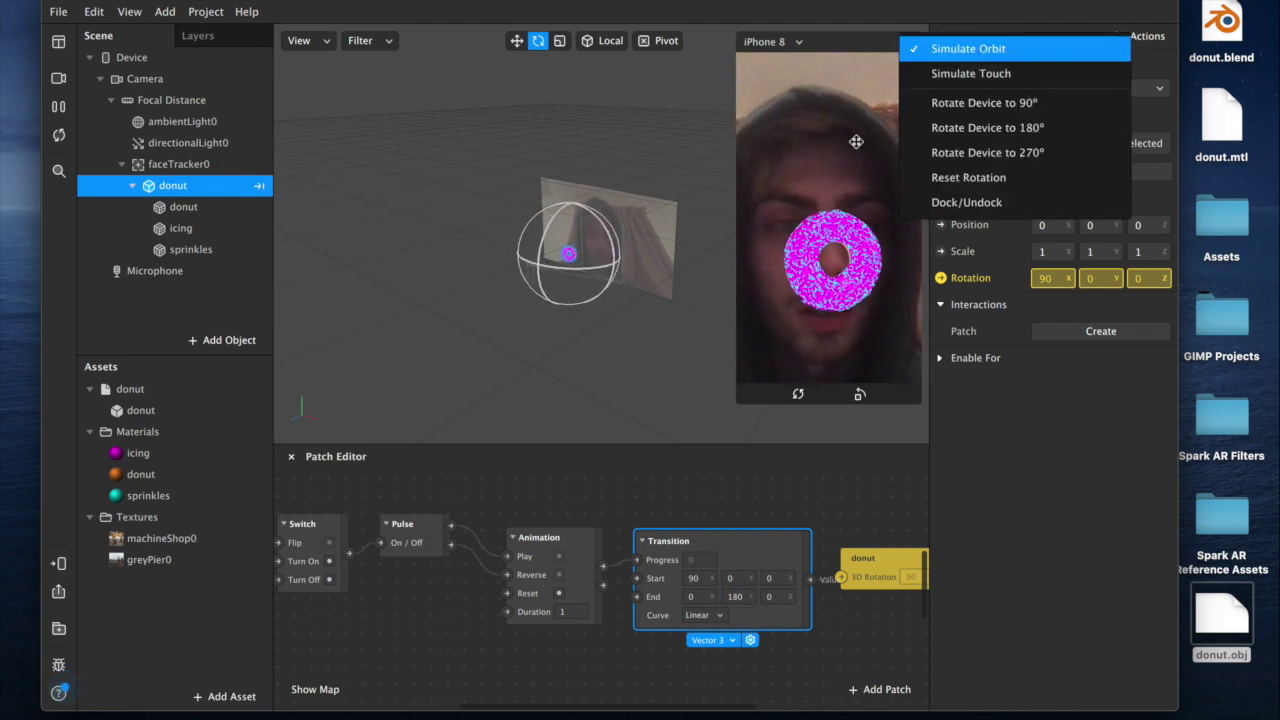
click(948, 79)
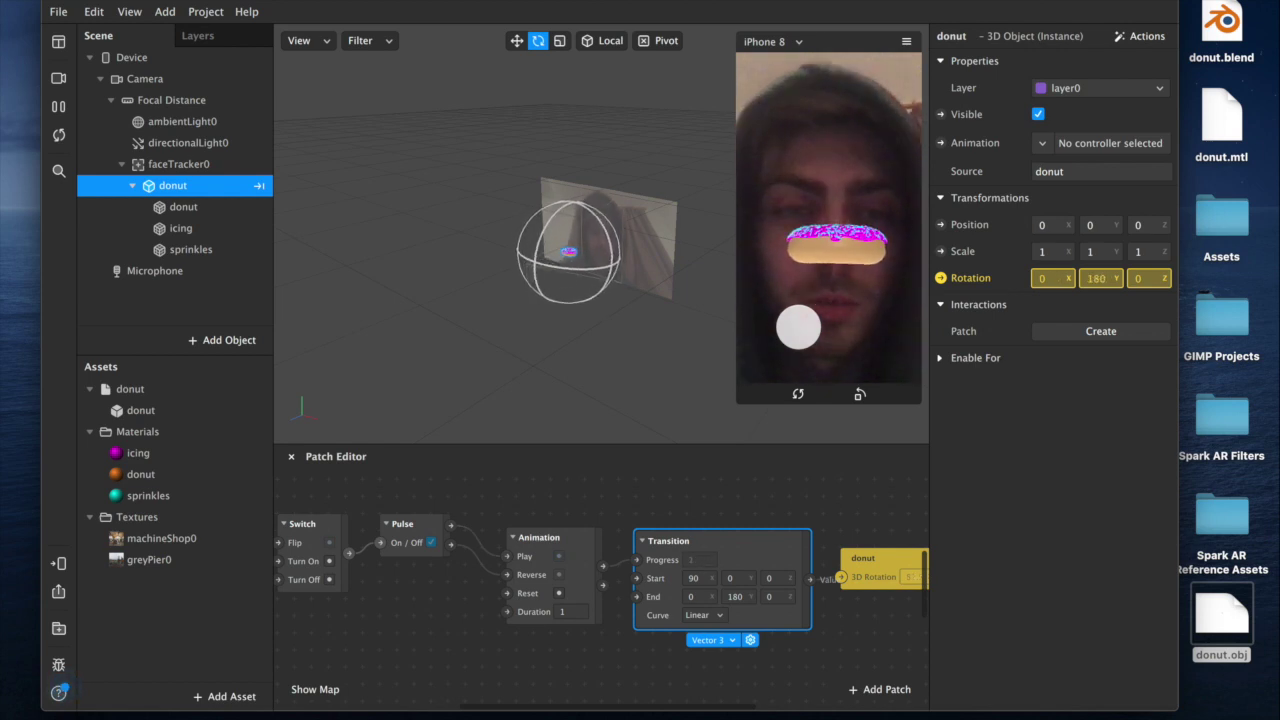
click(798, 327)
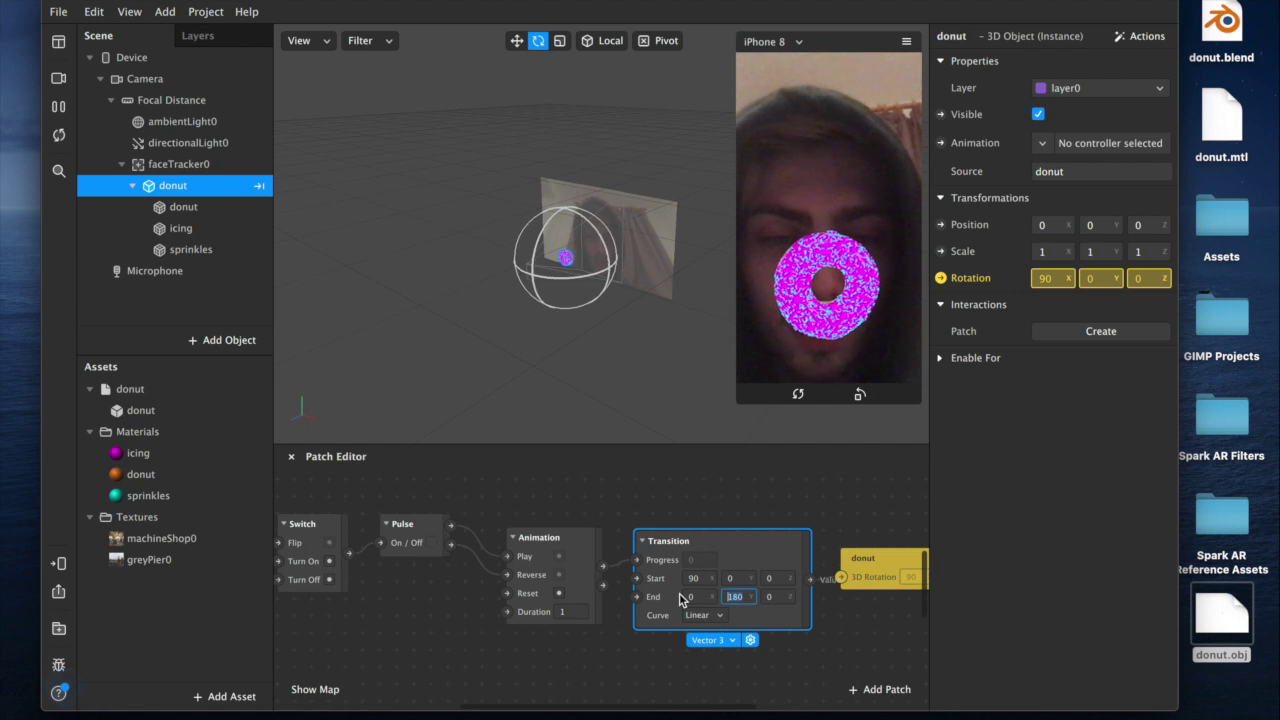
click(780, 596)
text(18)
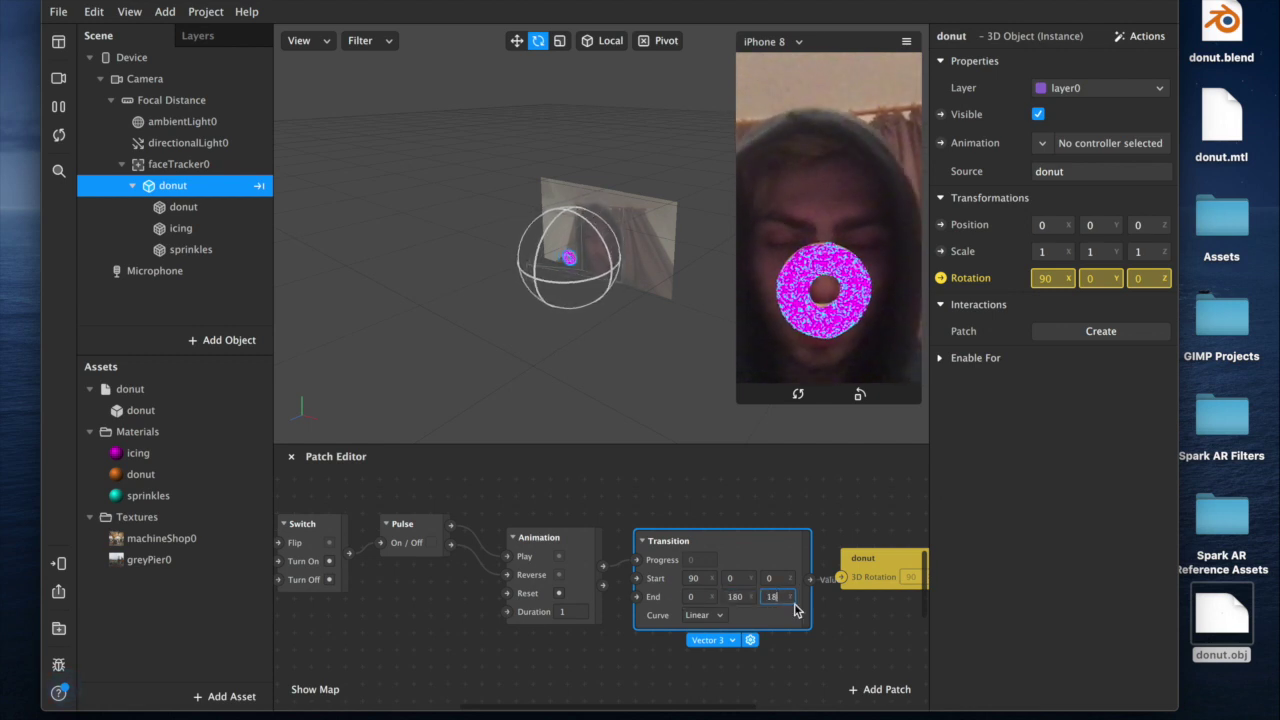
text(0)
click(816, 322)
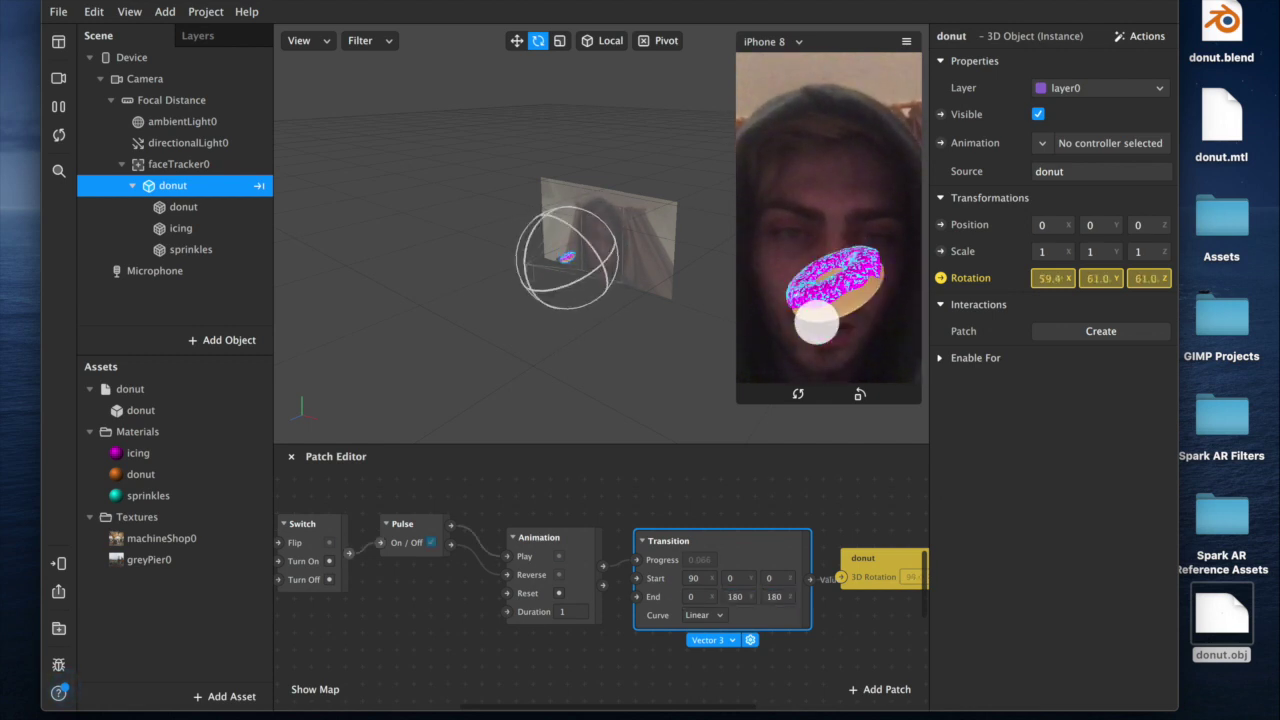
click(703, 615)
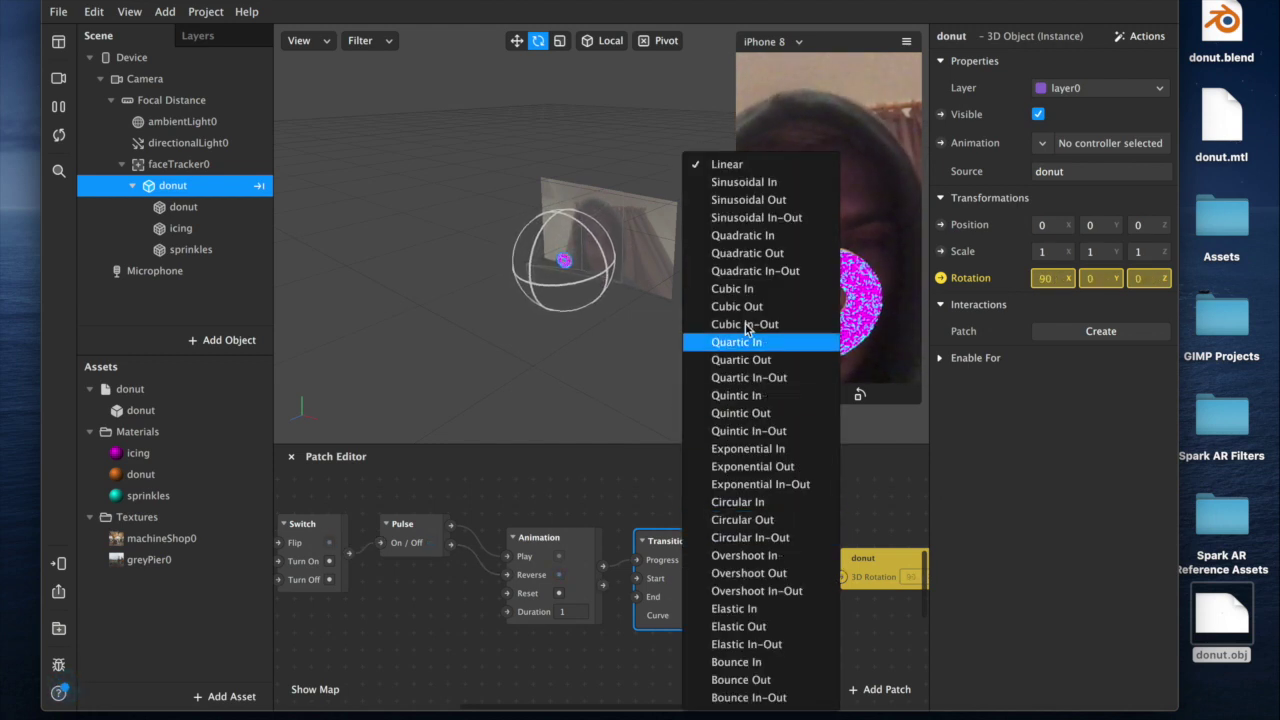
Step: Try Quadratic In-Out easing, revert it and the end Z edit, then preview the effect
click(778, 272)
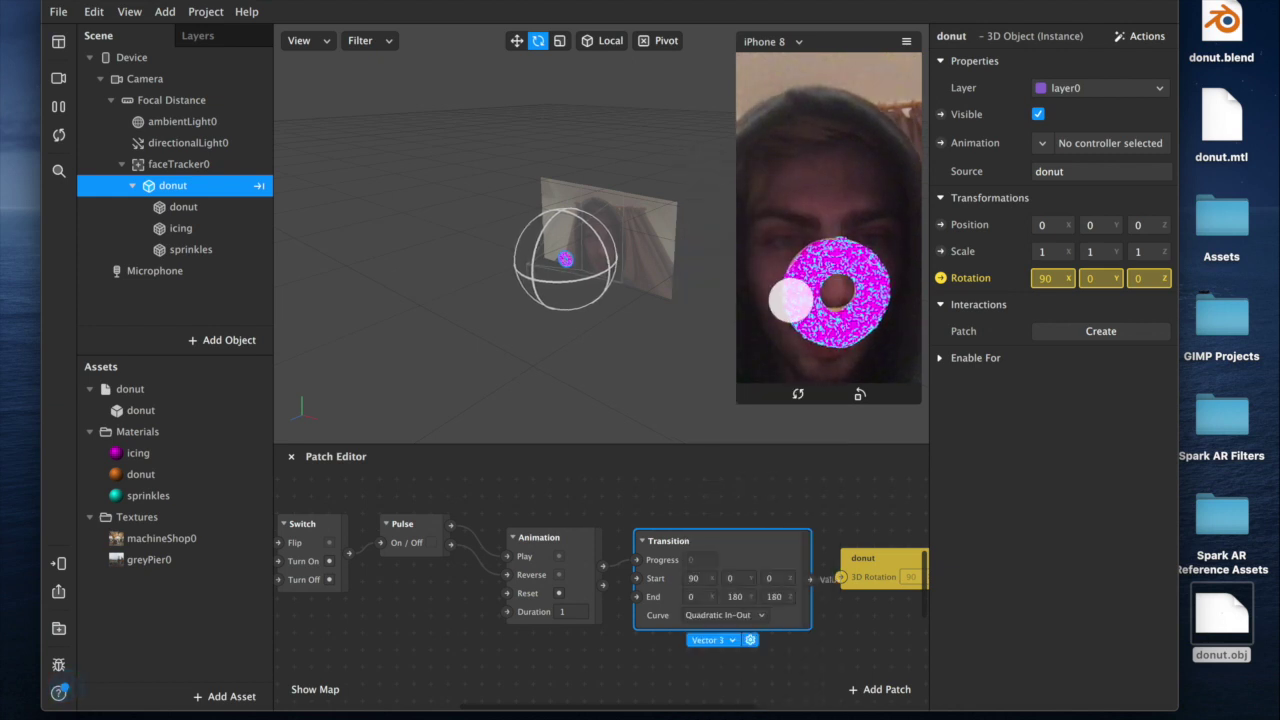
key(super+z)
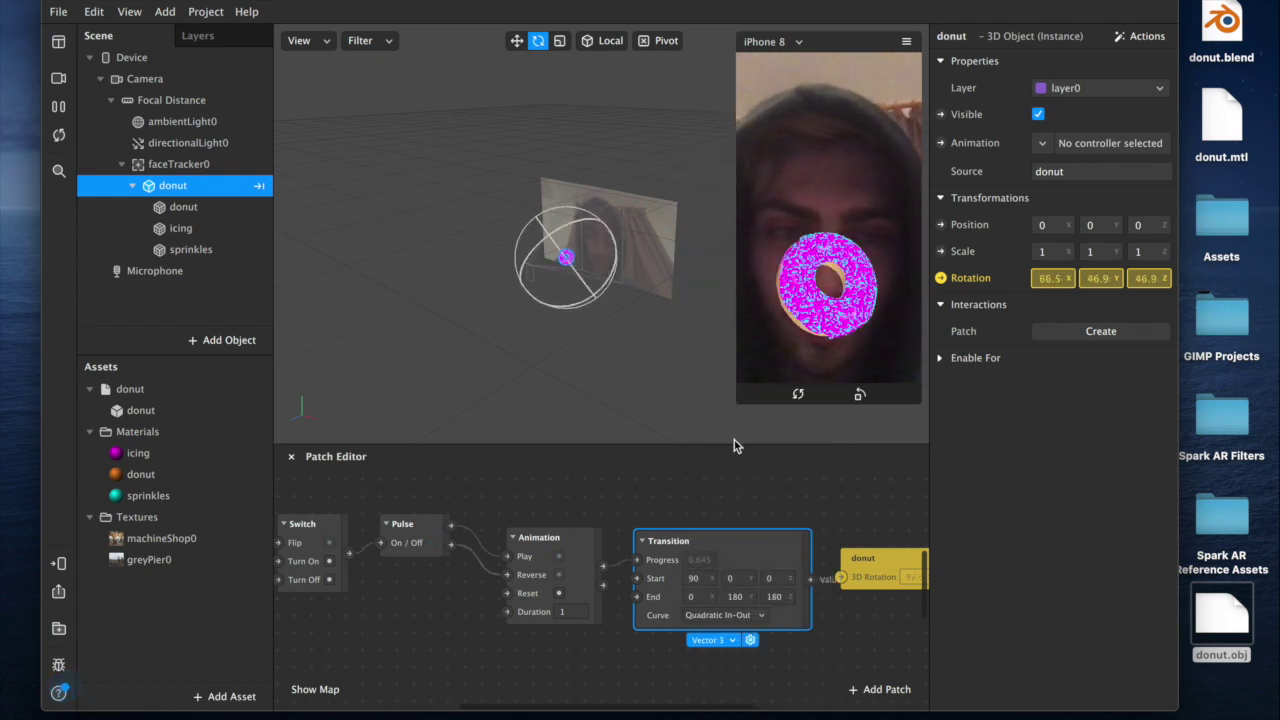
key(super+z)
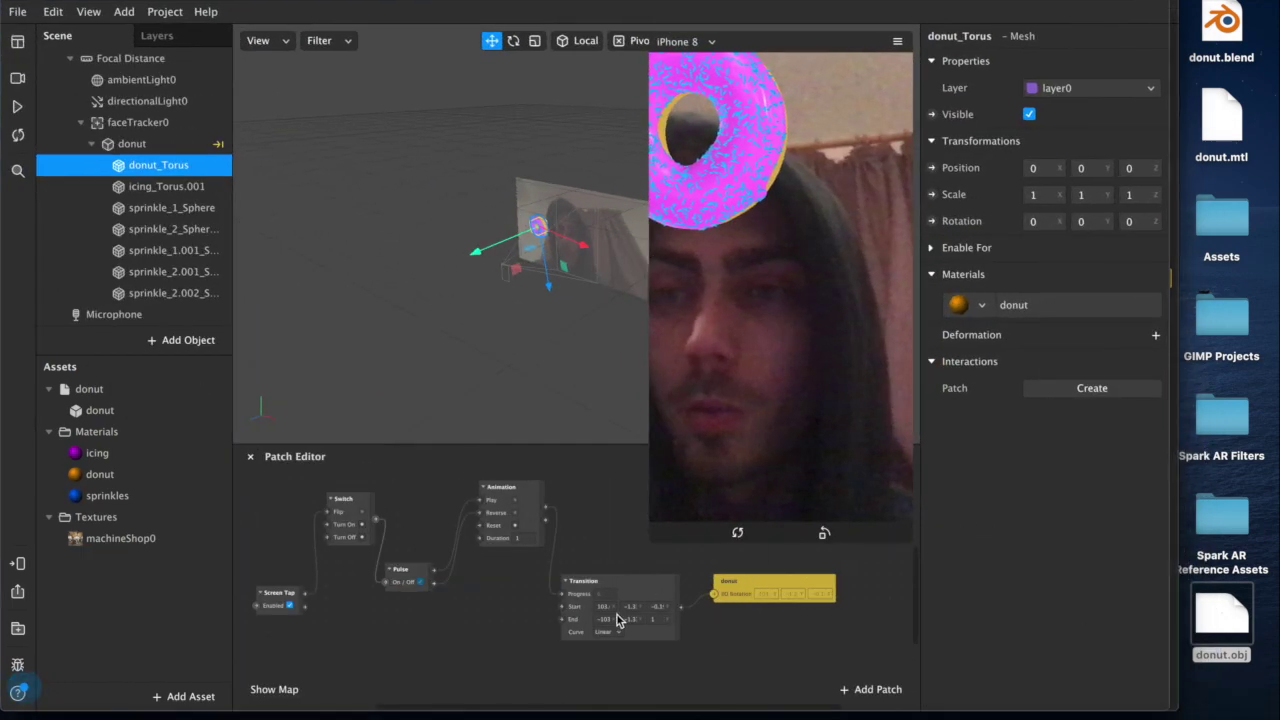
scroll(625, 610, up, 2)
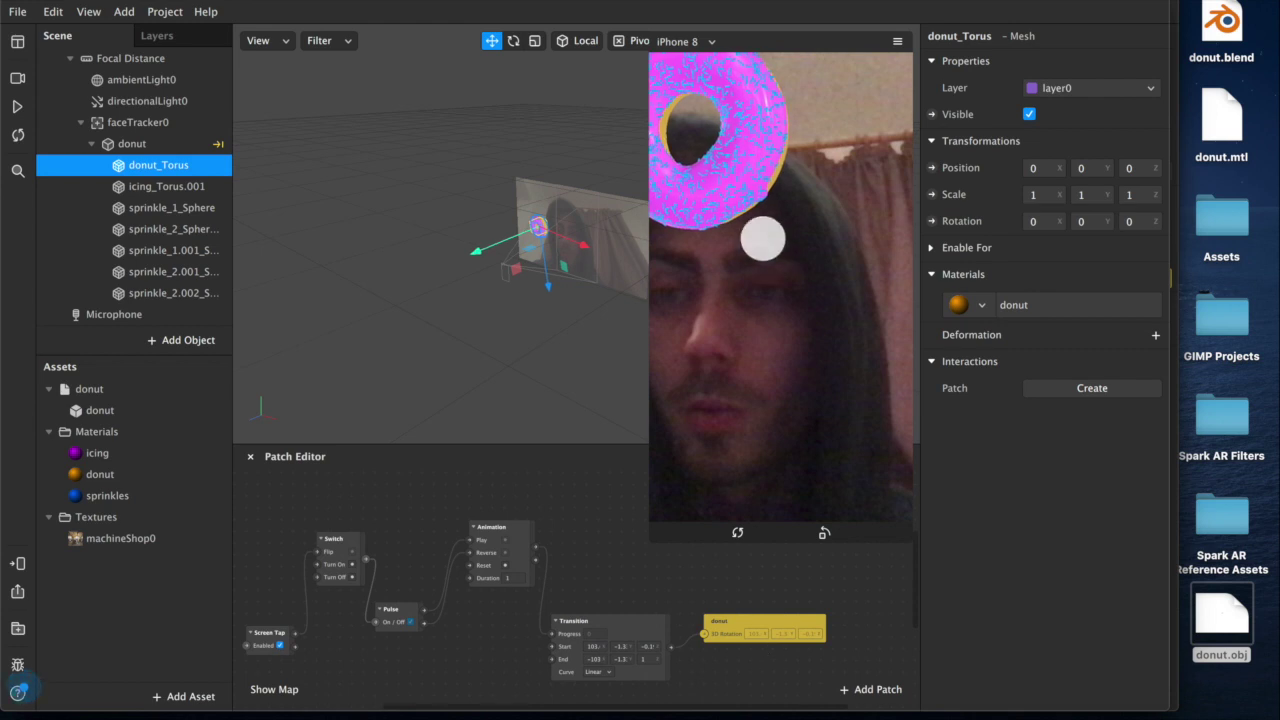
click(17, 106)
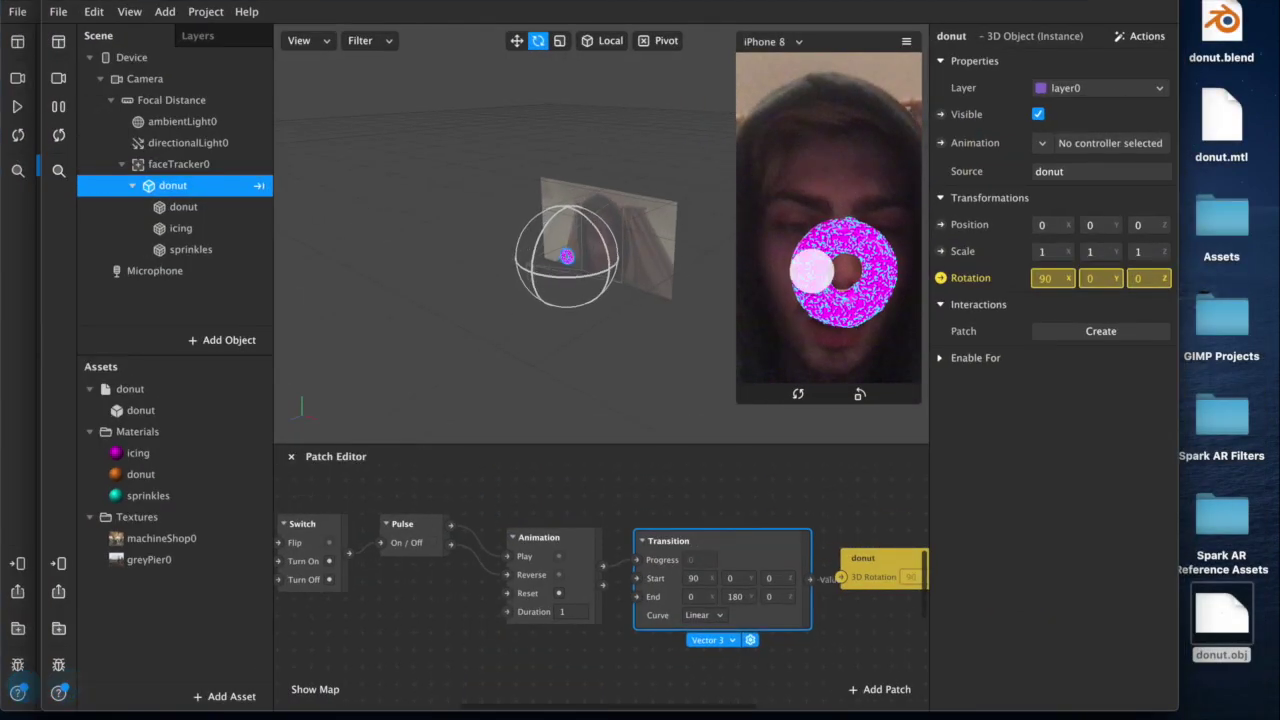
Step: Delete the old Transition and donut rotation patches
key(BackSpace)
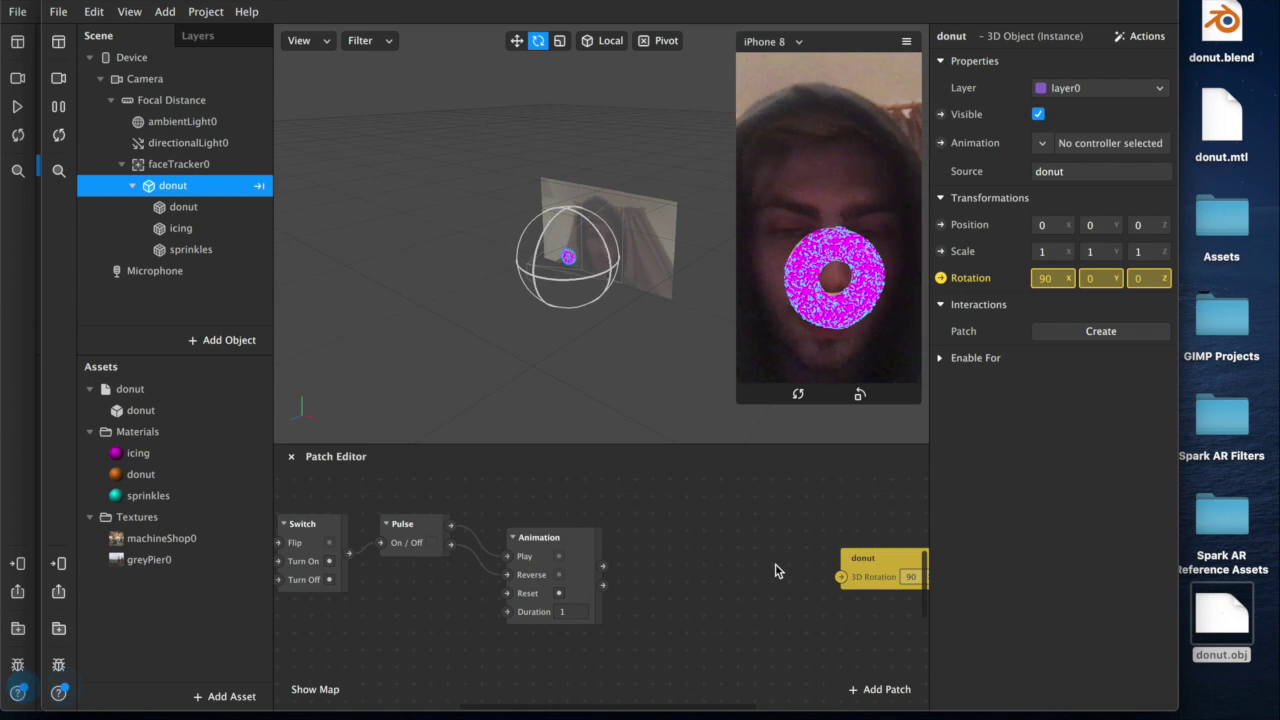
click(872, 562)
key(BackSpace)
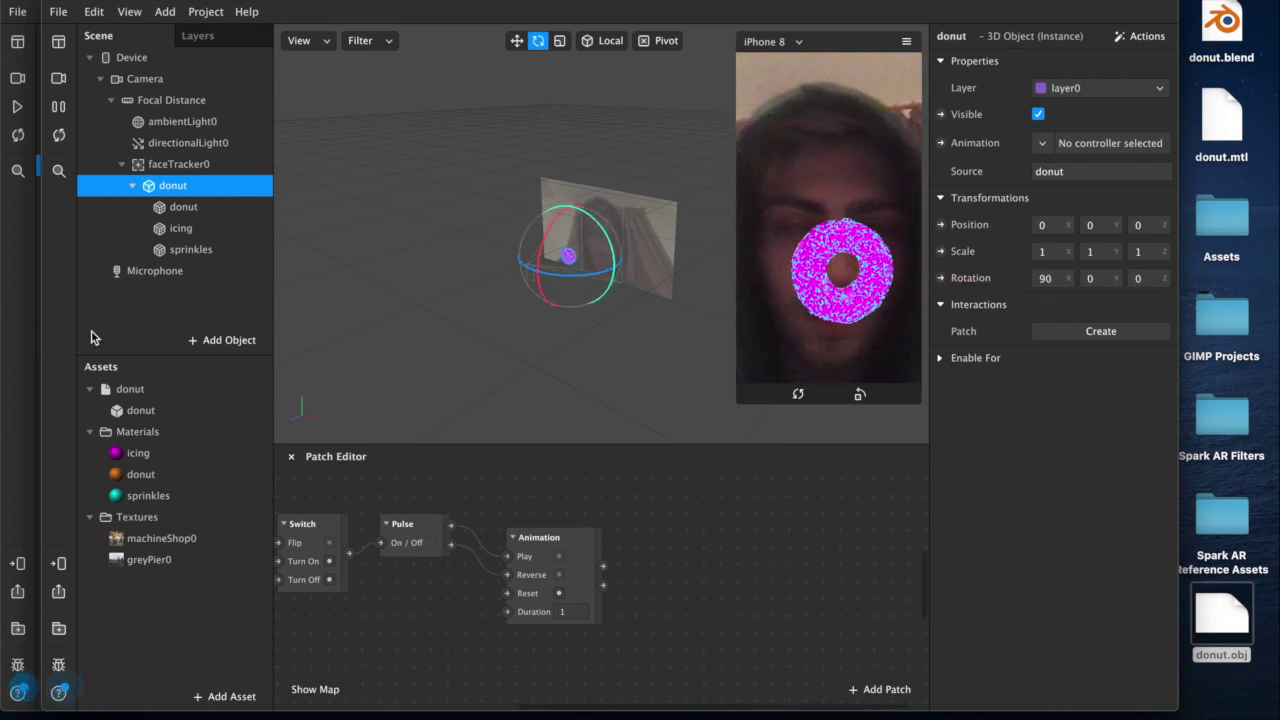
Step: Add a new Transition patch fed by the Animation output, plus a donut 3D Rotation patch
drag(604, 566, 688, 568)
text(trans)
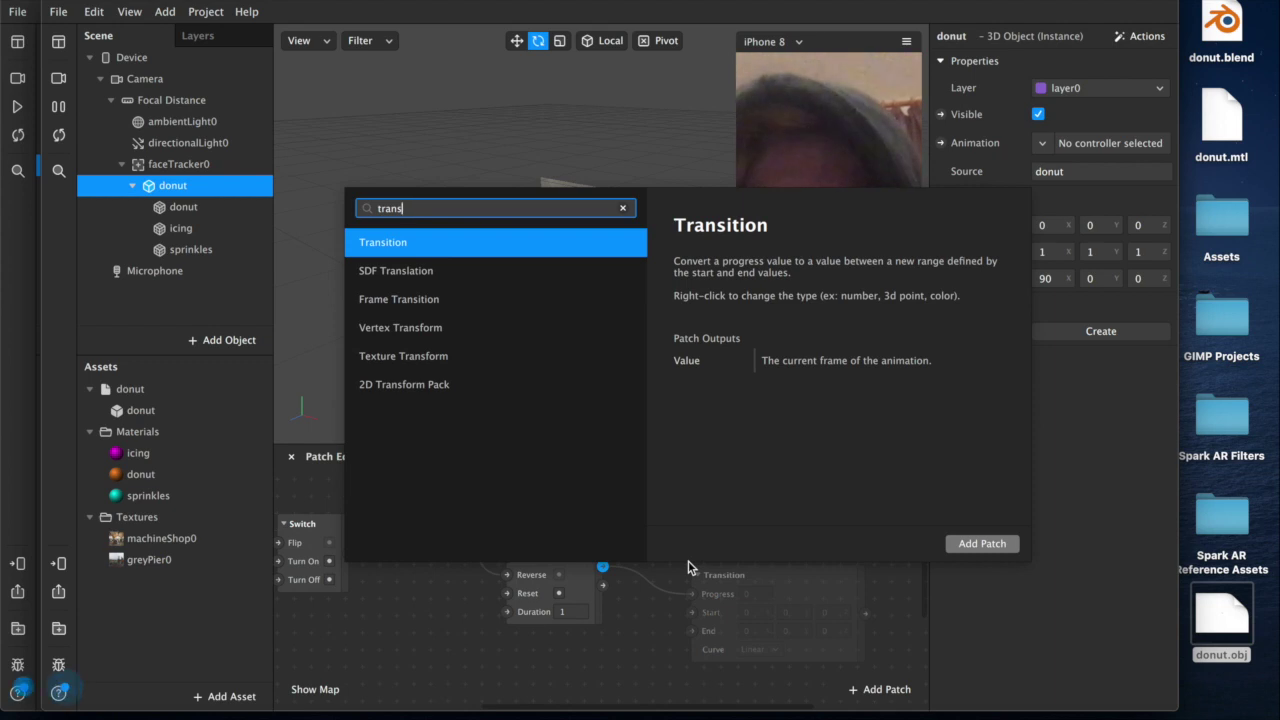
key(Return)
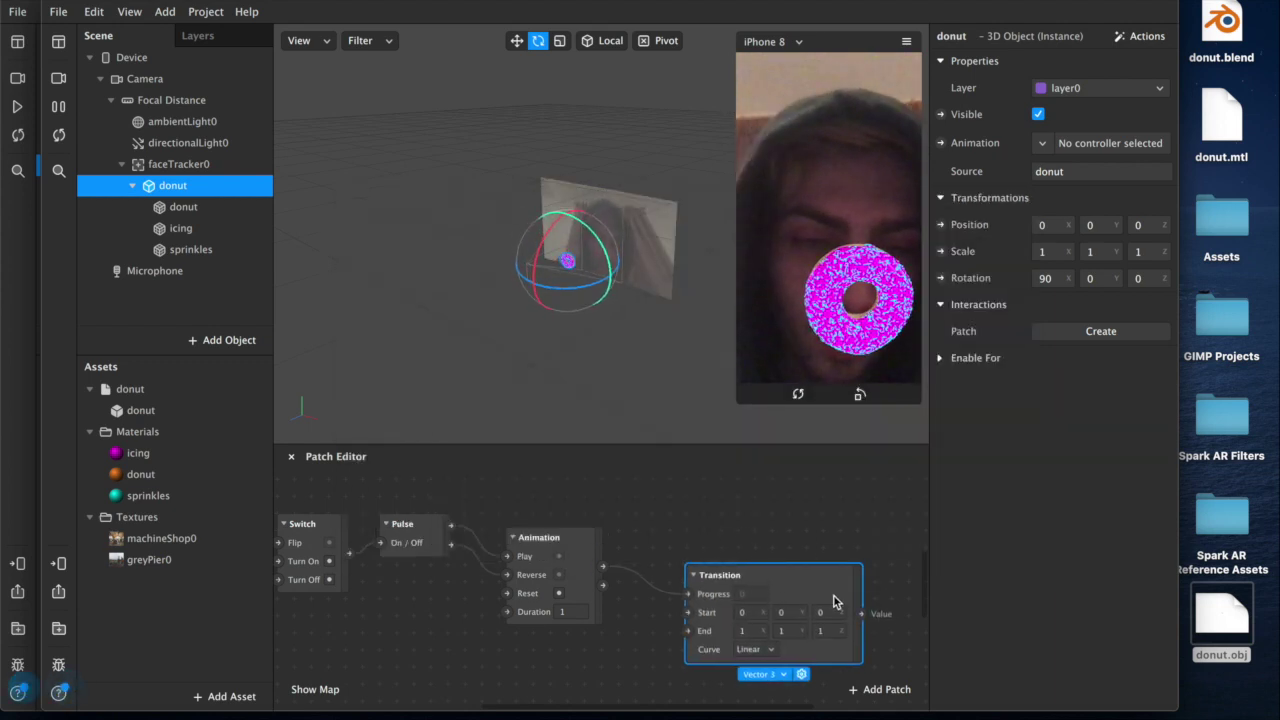
drag(728, 607, 801, 587)
click(758, 647)
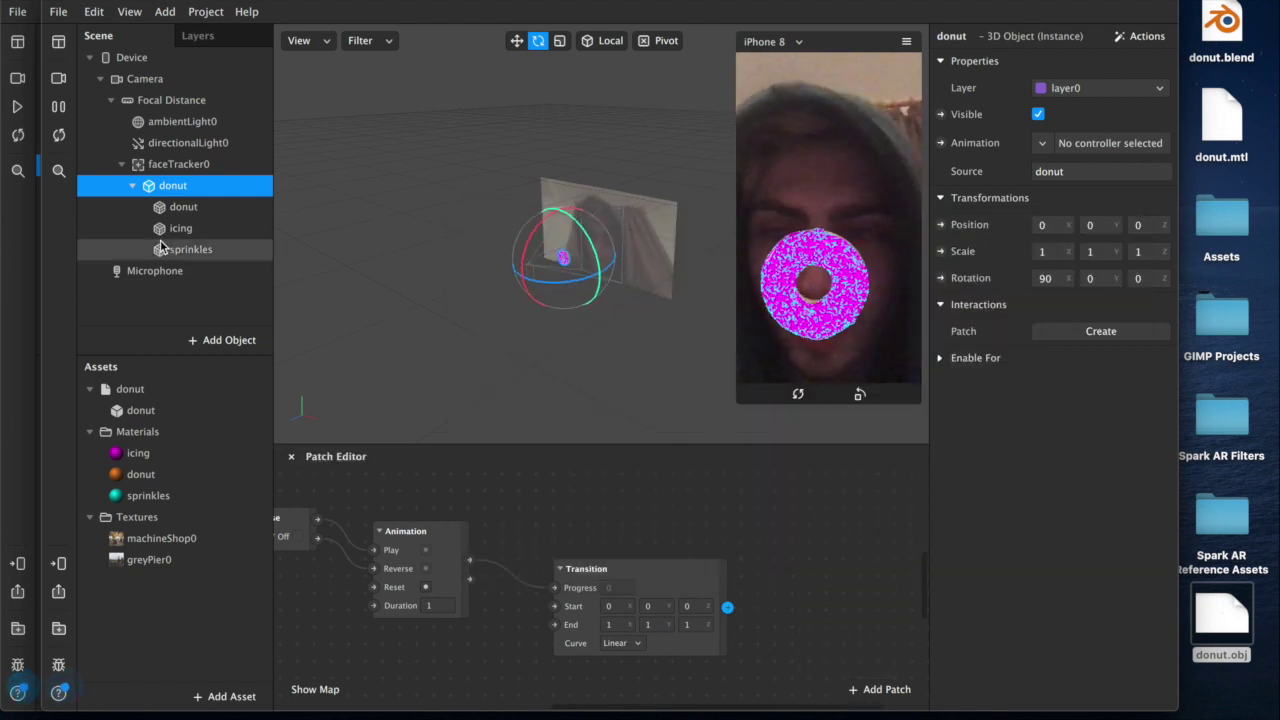
click(940, 278)
drag(737, 614, 864, 578)
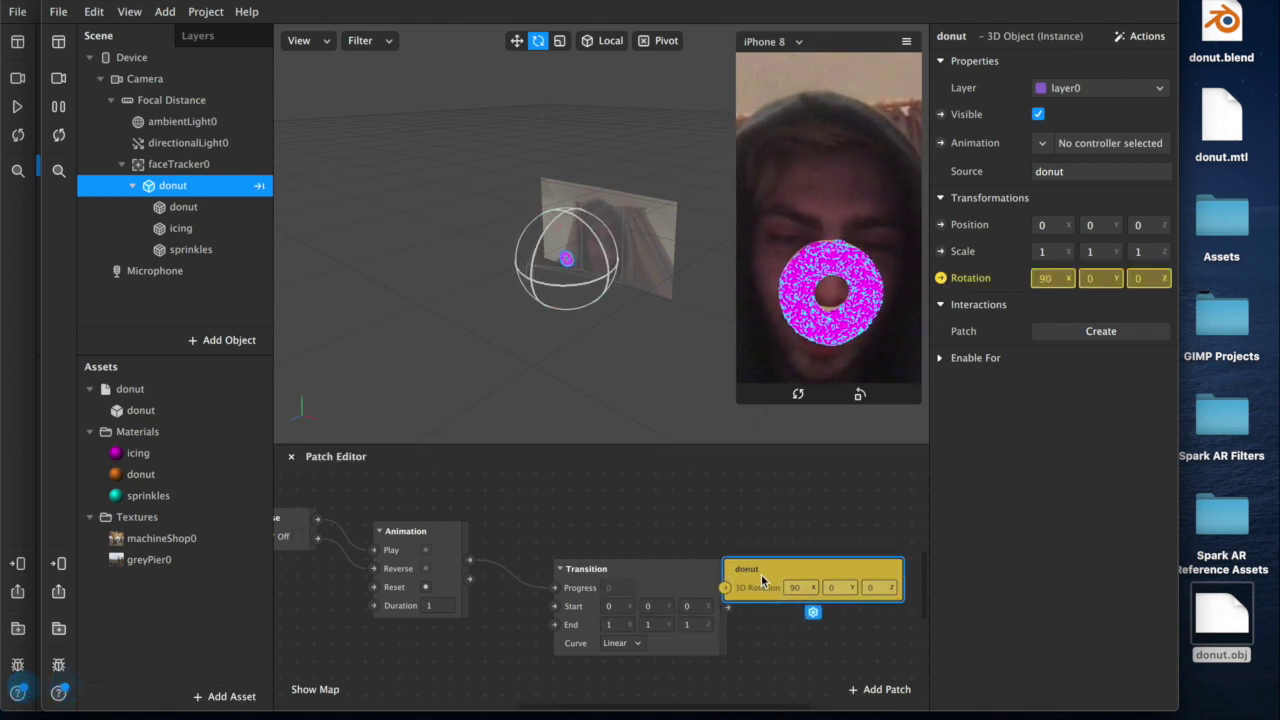
Step: Wire the Transition into the donut's 3D Rotation, running from 90, 0, 0 to -90, 1, 1
drag(761, 574, 729, 607)
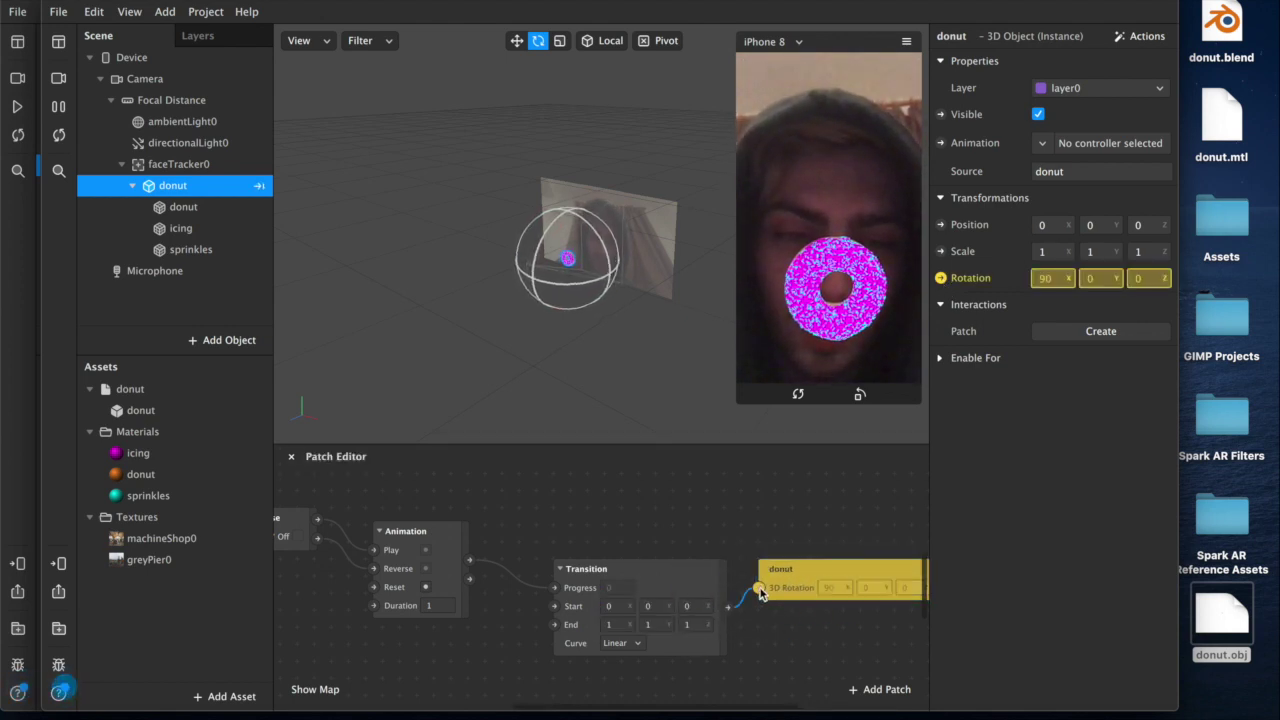
click(608, 624)
text(-180)
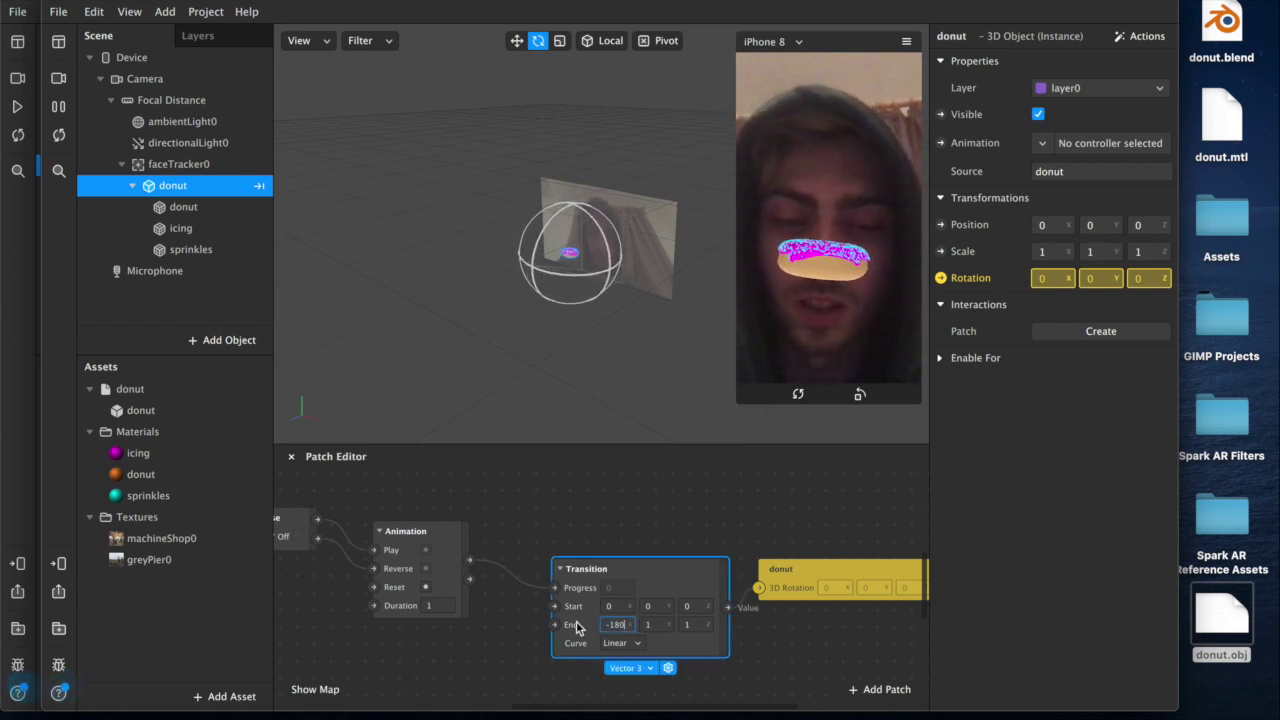
key(Return)
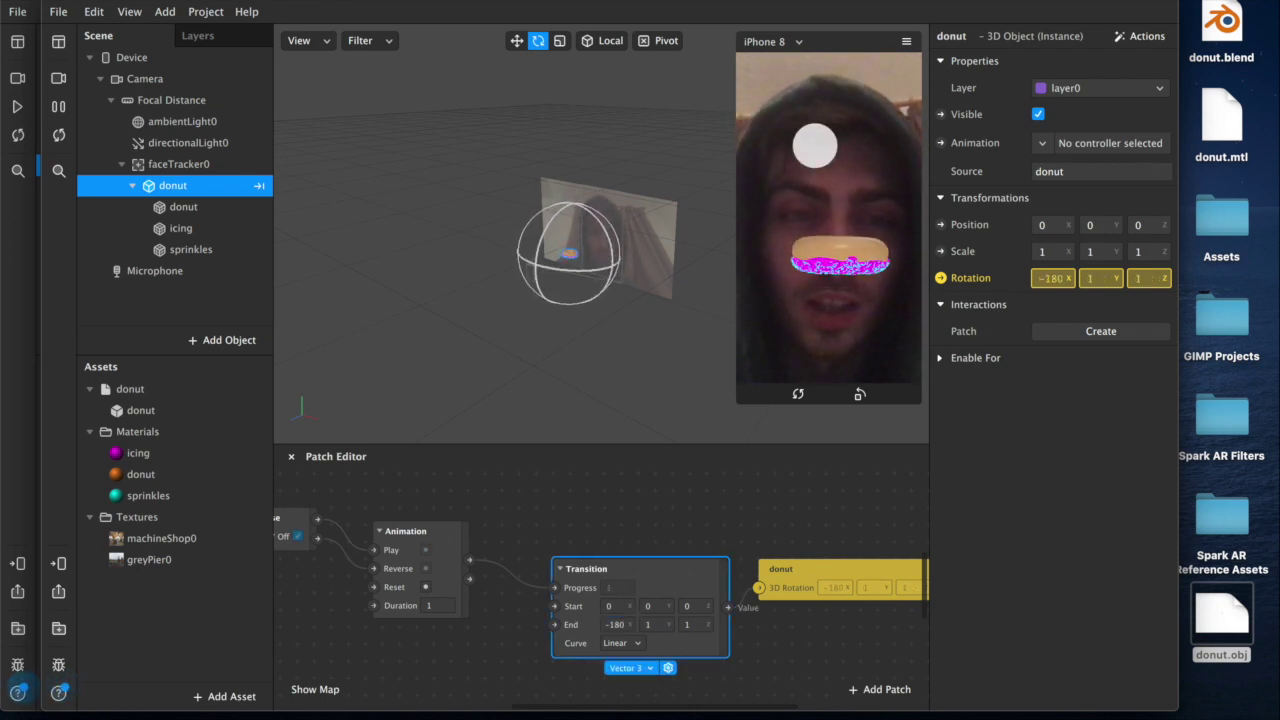
click(612, 606)
text(90)
key(Return)
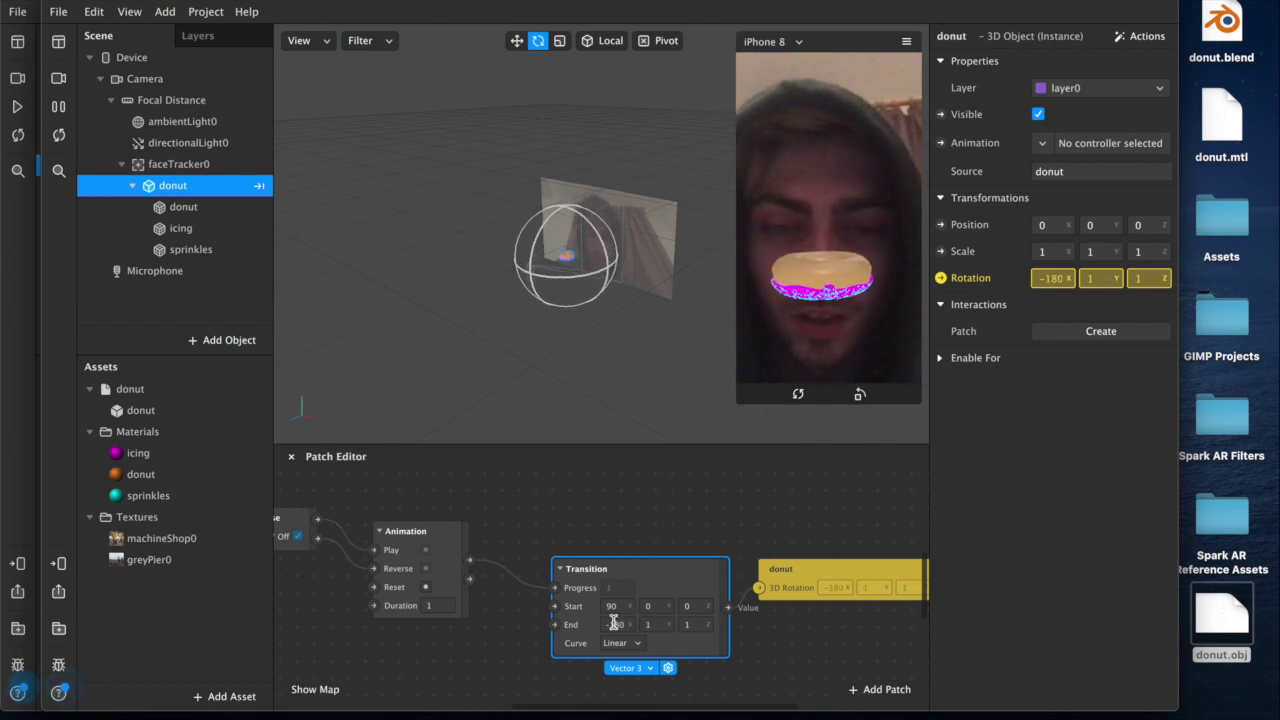
text(-90)
key(Return)
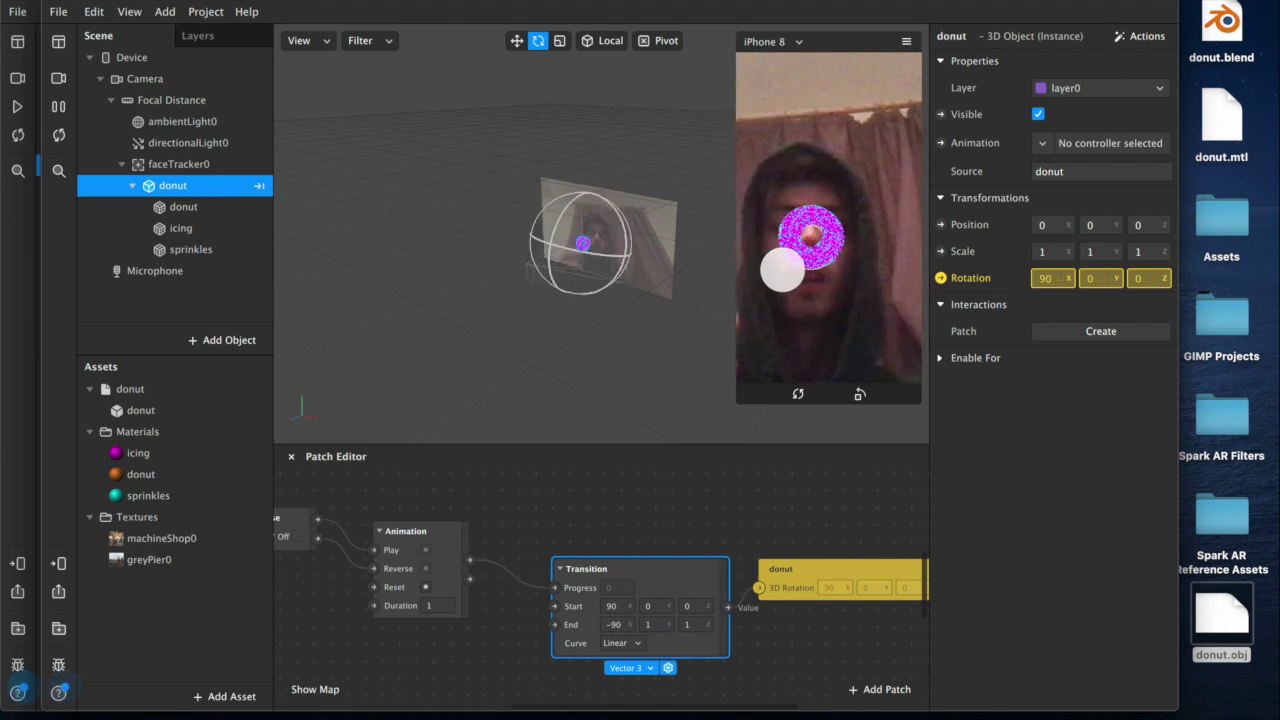
click(531, 390)
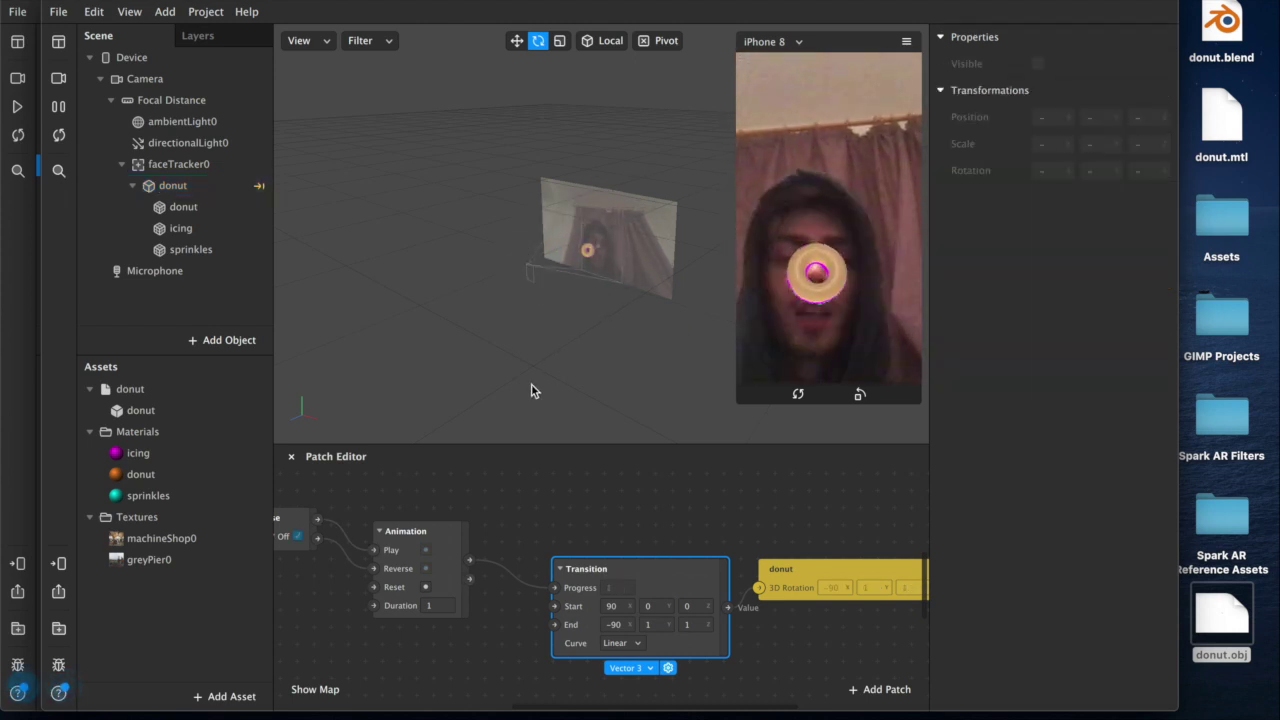
Step: Tap the simulator preview to flip the donut, then reselect donut in the Scene panel
scroll(603, 543, down, 10)
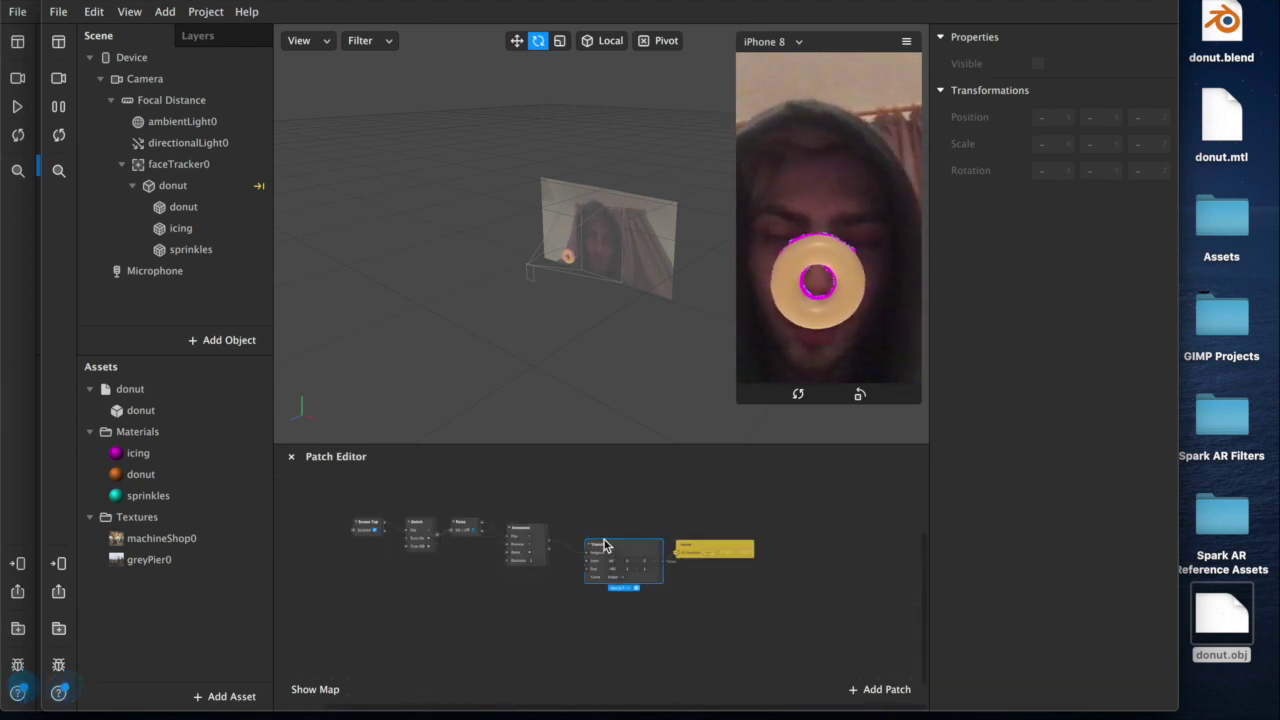
scroll(603, 545, up, 10)
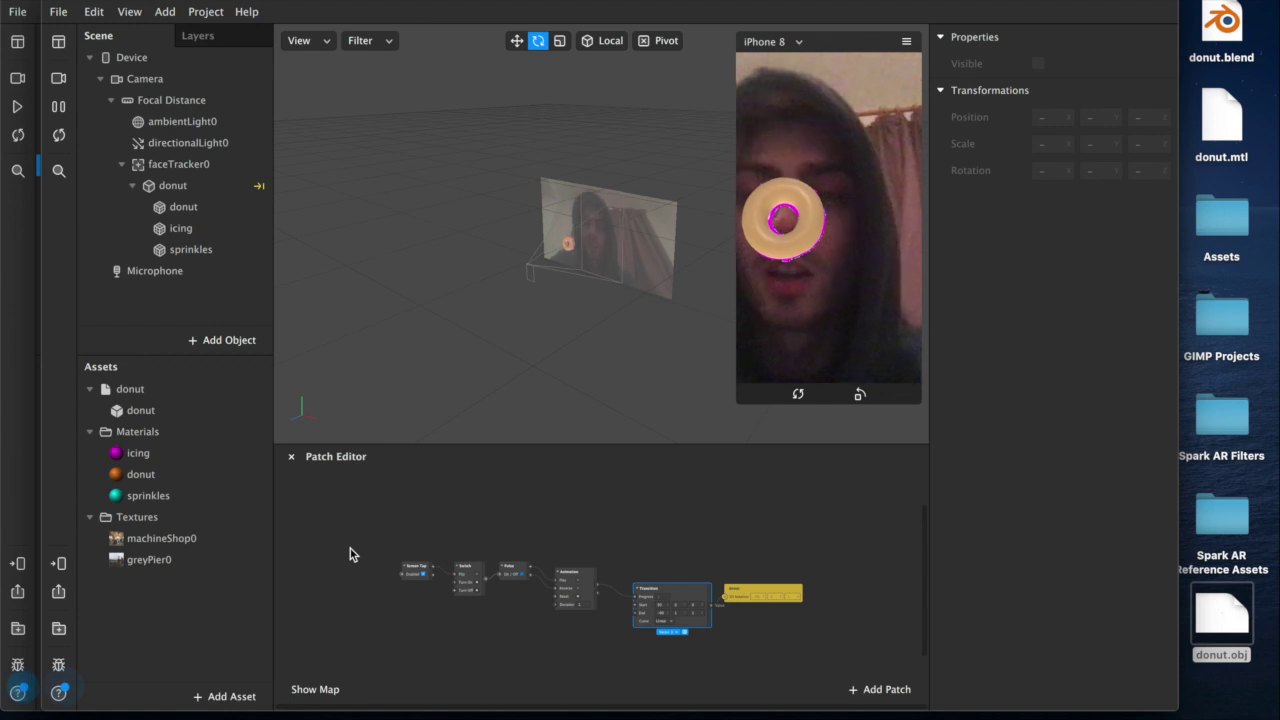
click(815, 223)
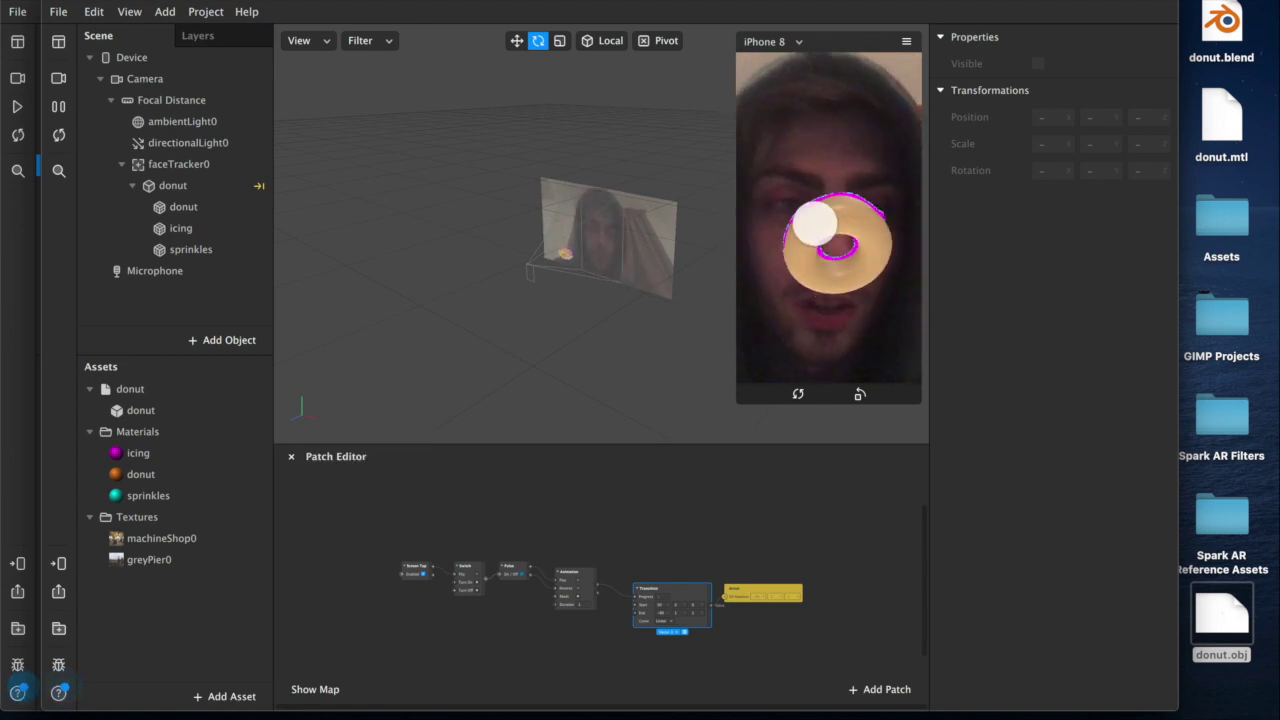
click(172, 185)
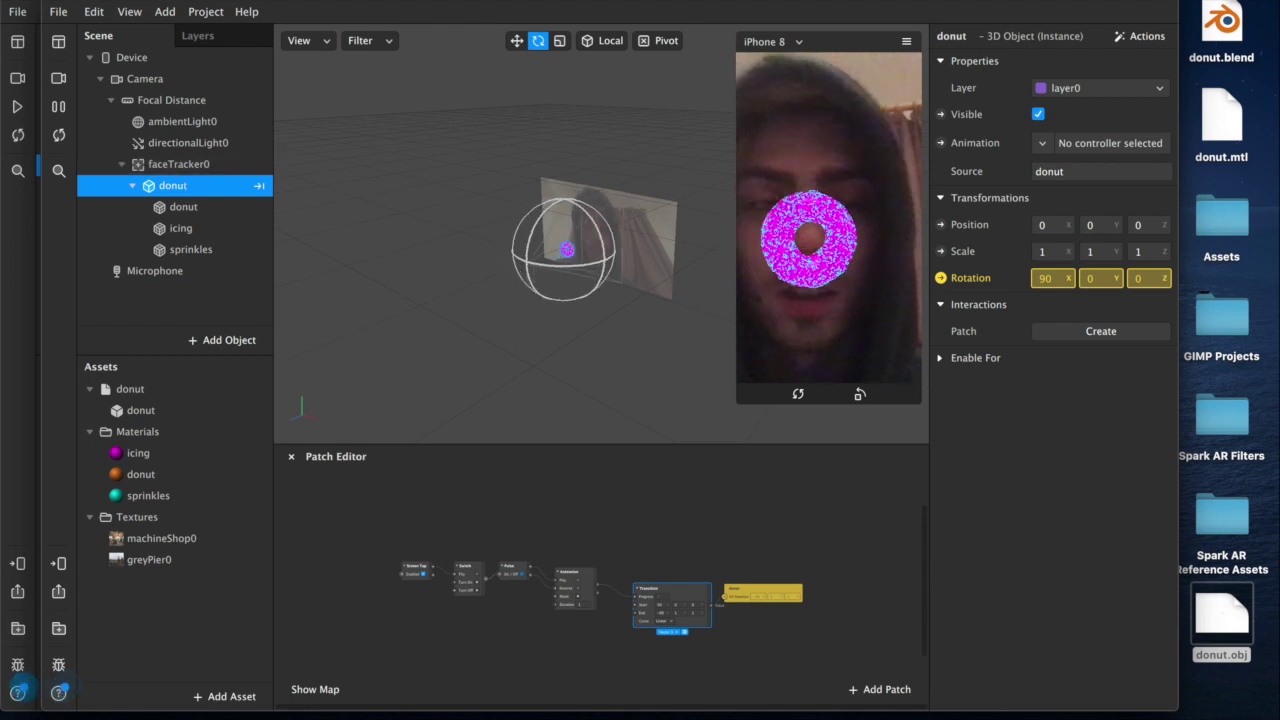
Step: Apply Position On Face > Left Eyeball so the donut tracks the left eye
click(1130, 40)
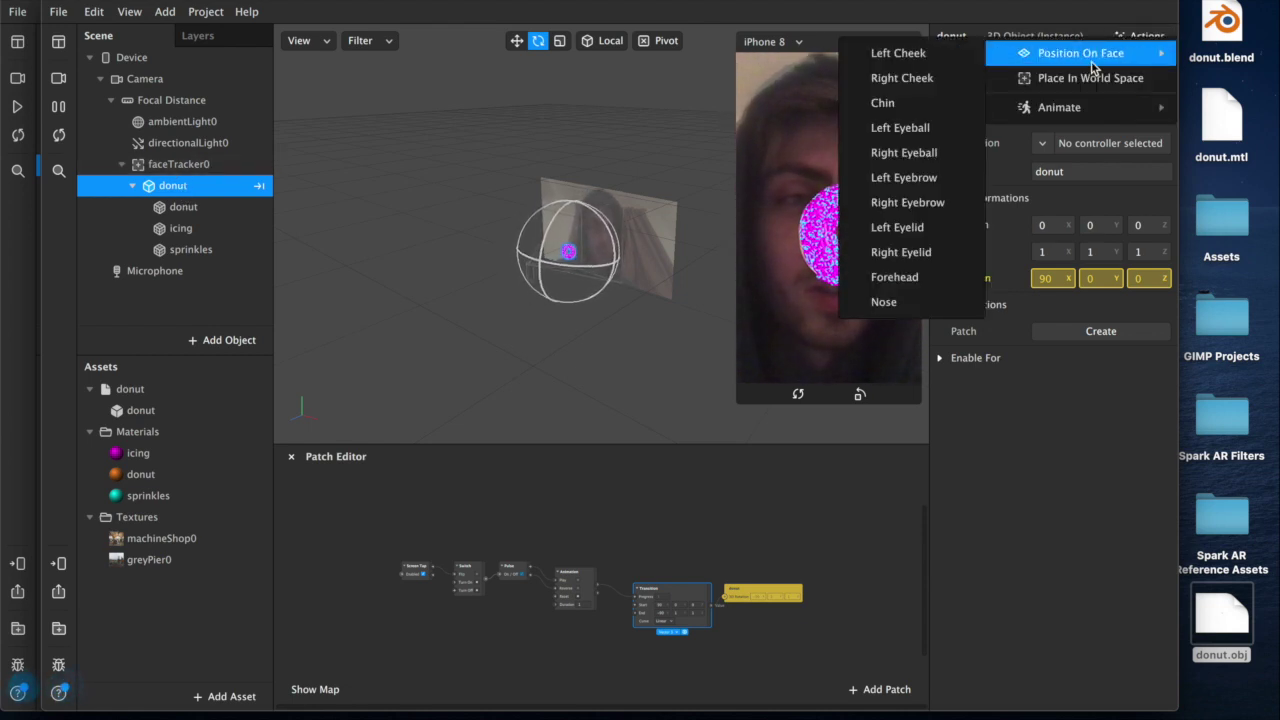
mouse_move(1070, 60)
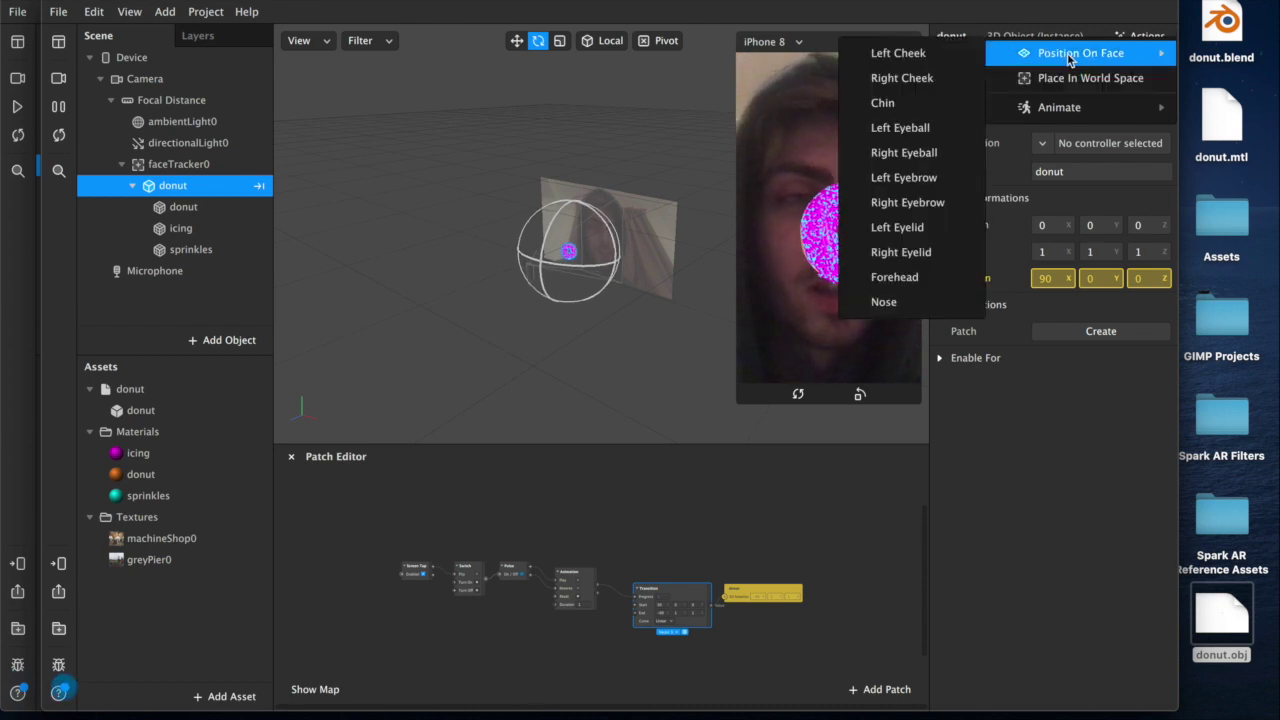
click(900, 128)
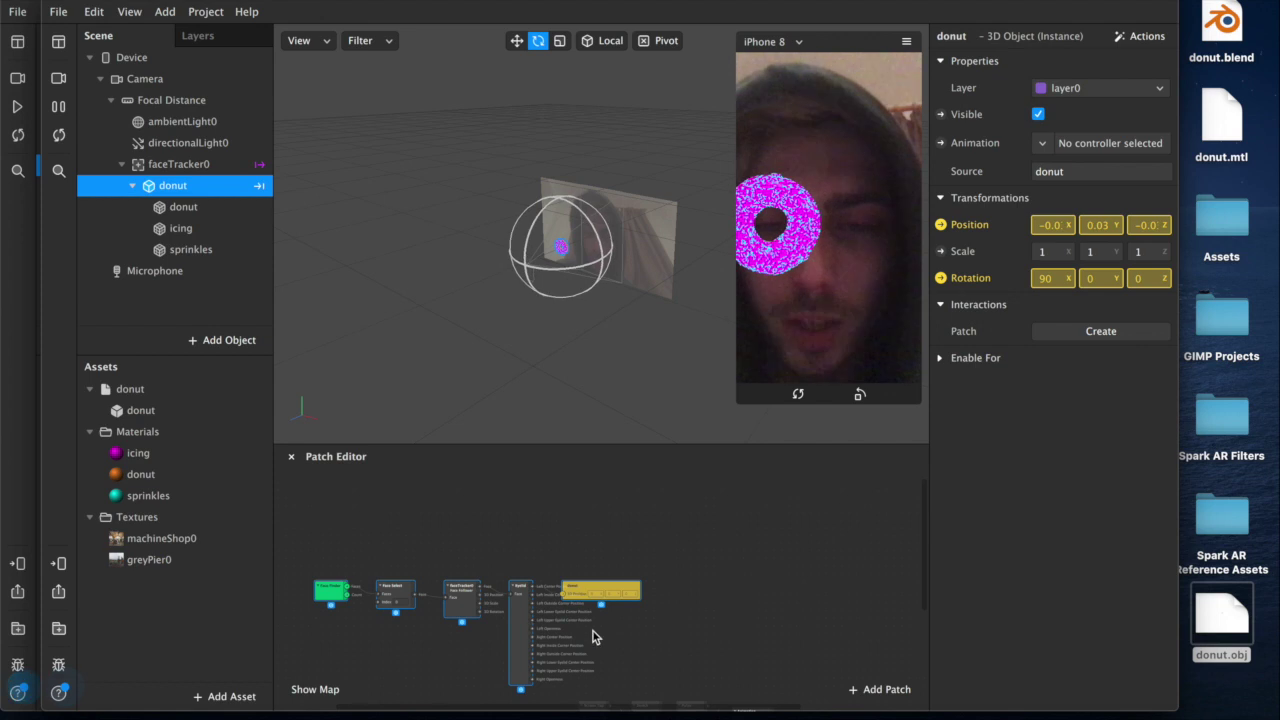
scroll(593, 631, down, 2)
scroll(593, 625, up, 2)
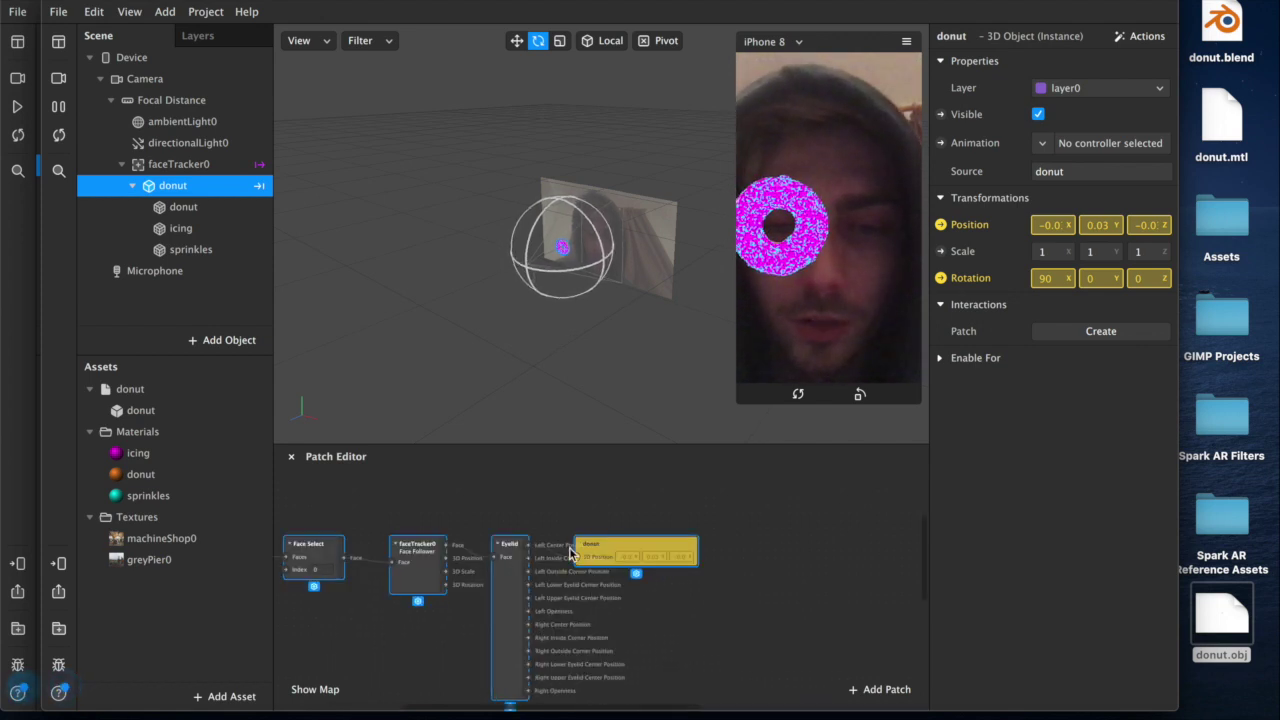
scroll(570, 552, left, 5)
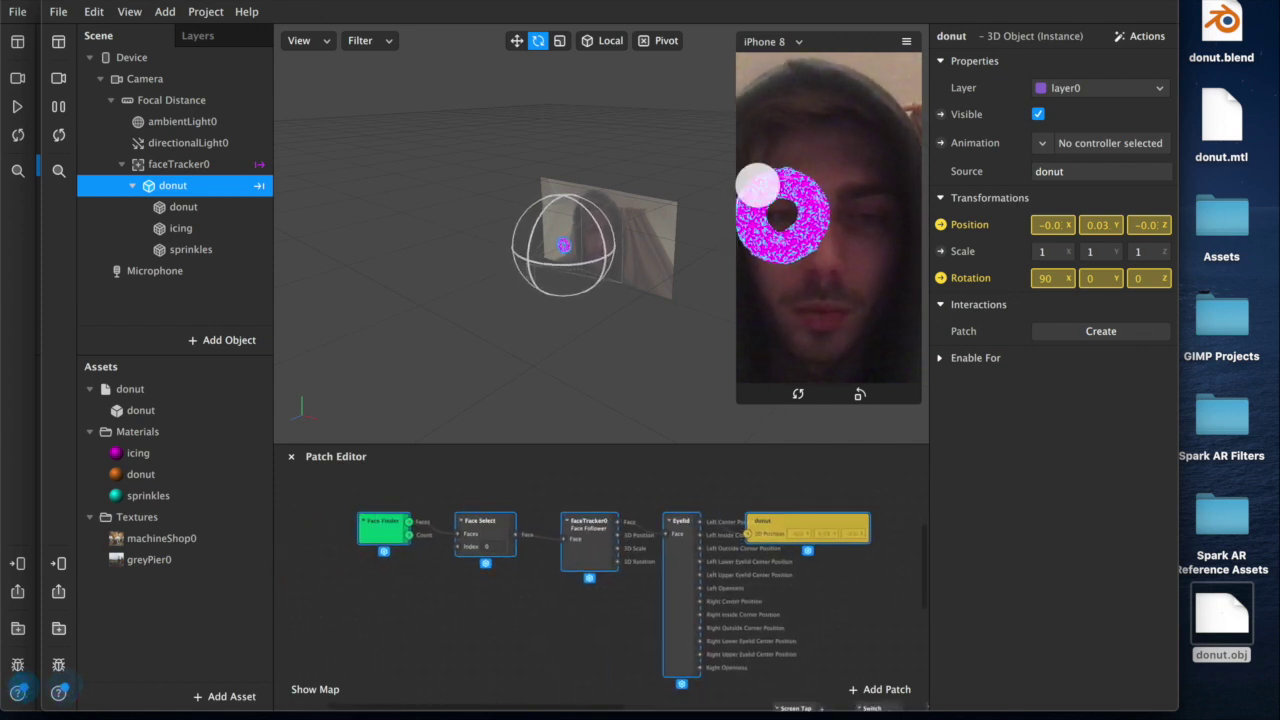